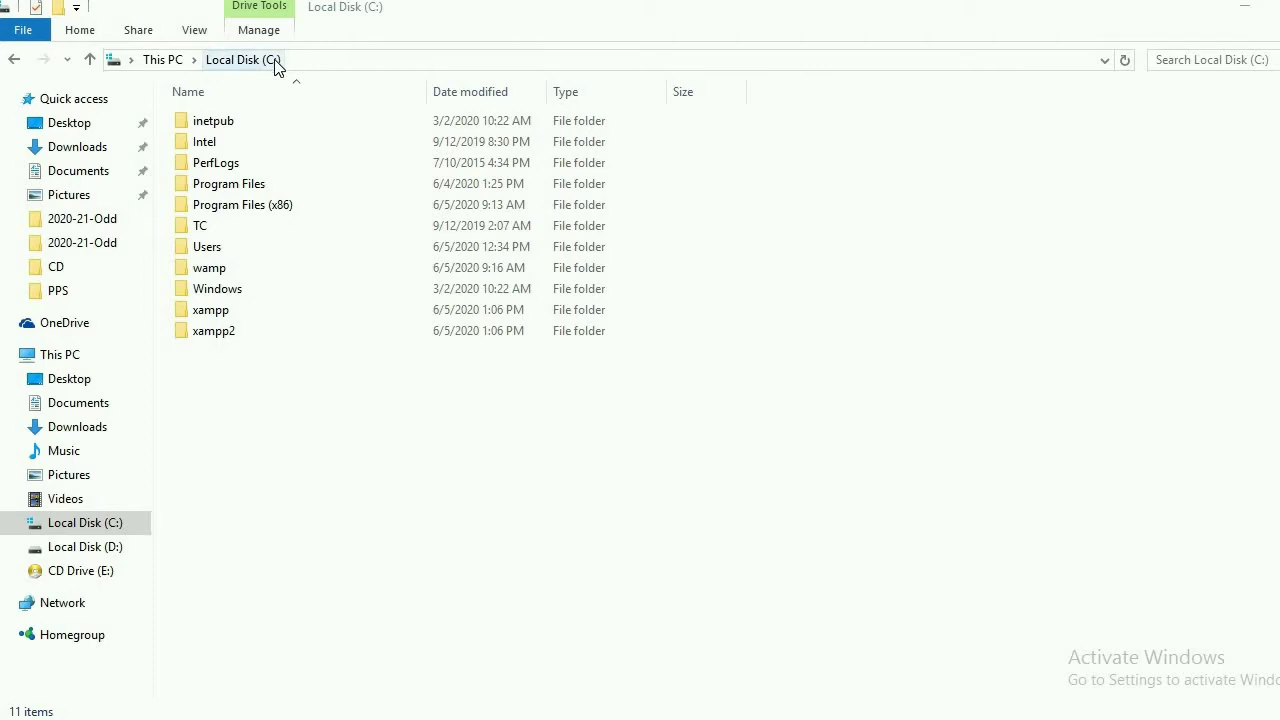
Open the Java folder inside Program Files on drive C: to check for an existing Java installation
click(266, 191)
double_click(266, 191)
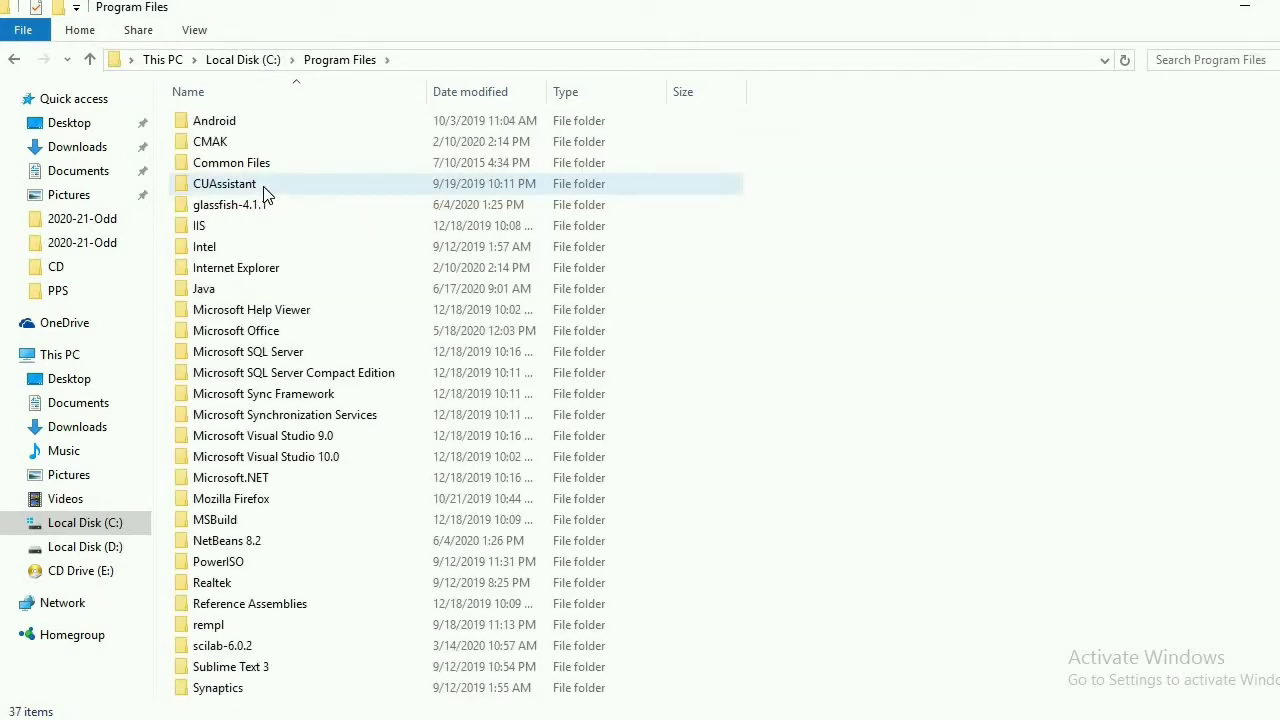
click(255, 289)
double_click(255, 289)
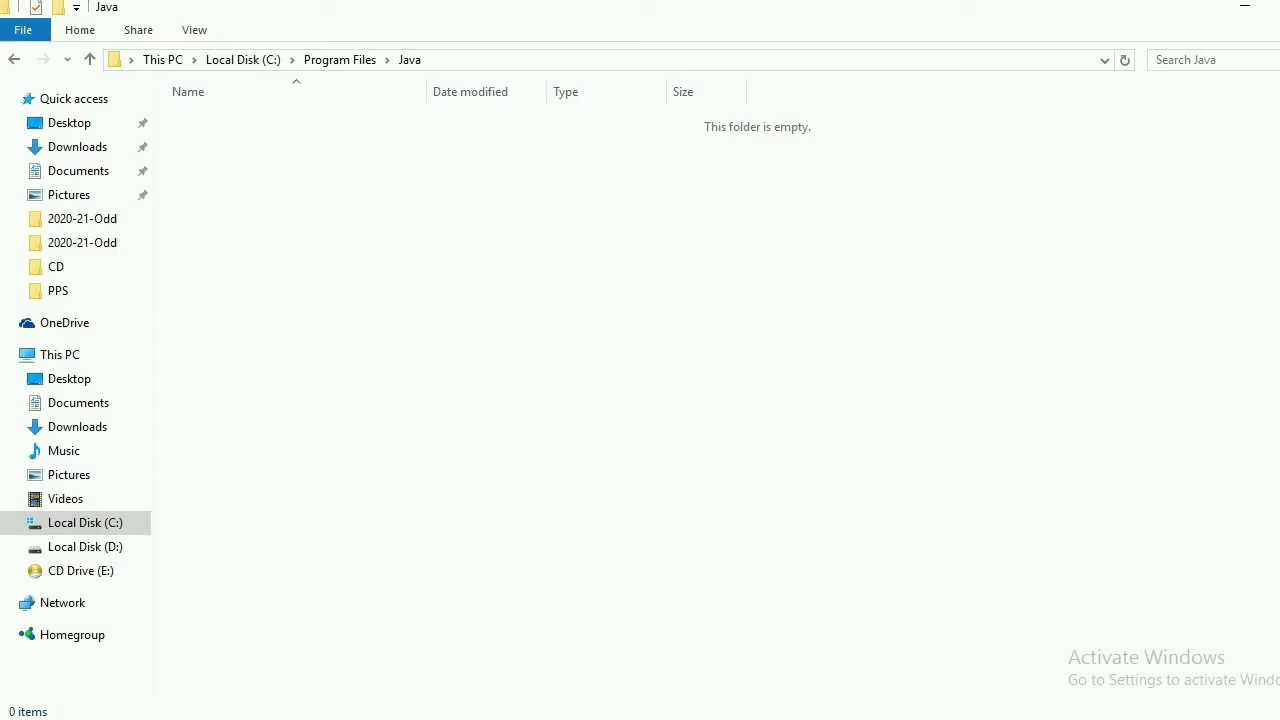
Switch to the Google Chrome window with the new tab and search Google for "jdk and jre"
mouse_move(558, 718)
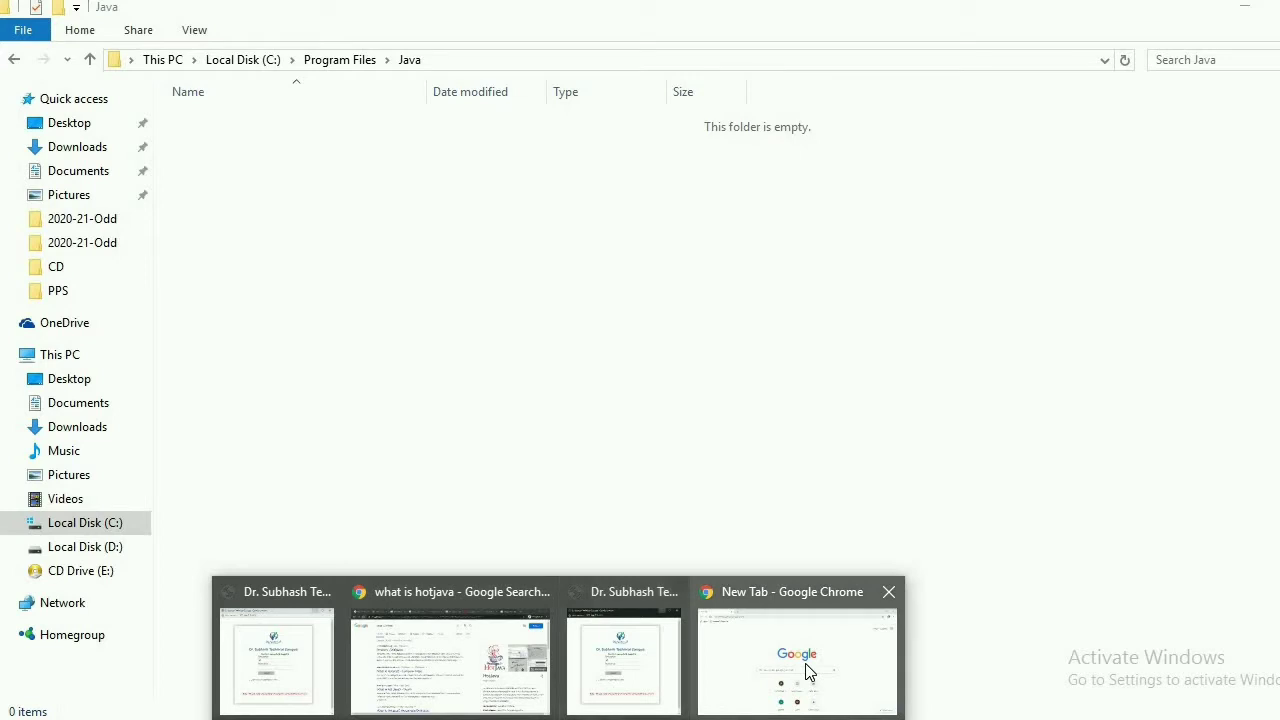
click(797, 633)
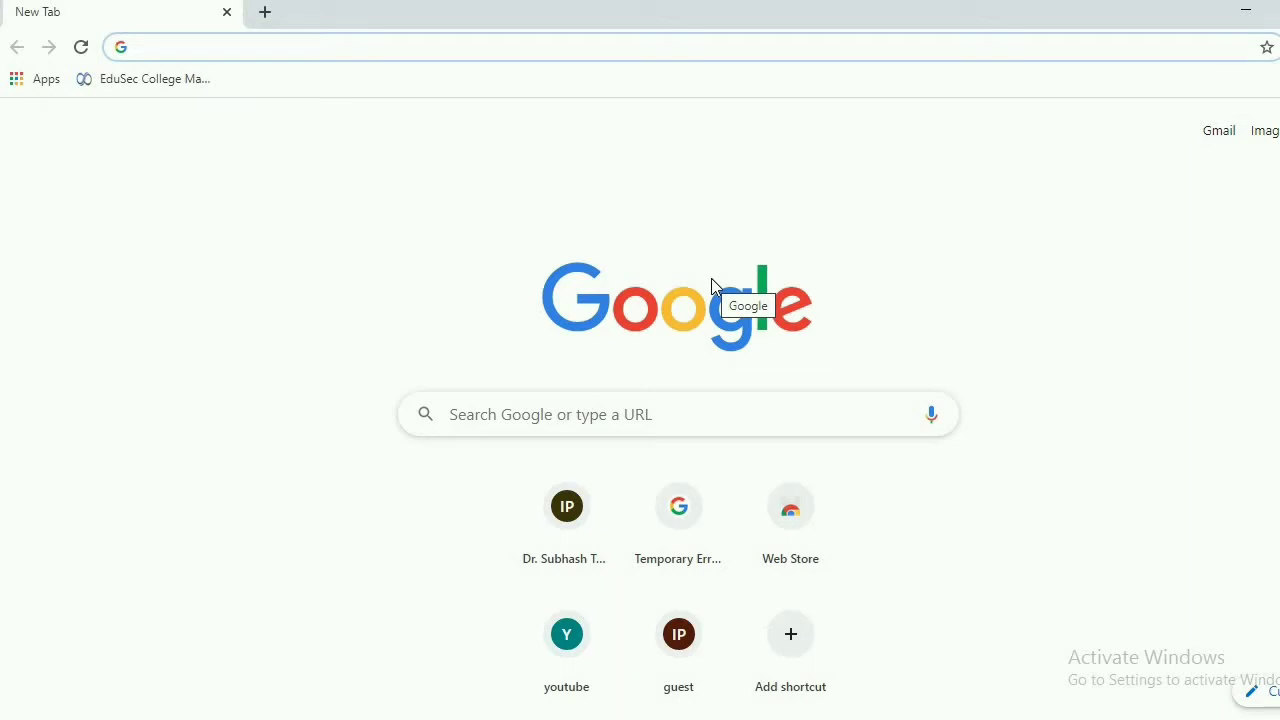
text(ja)
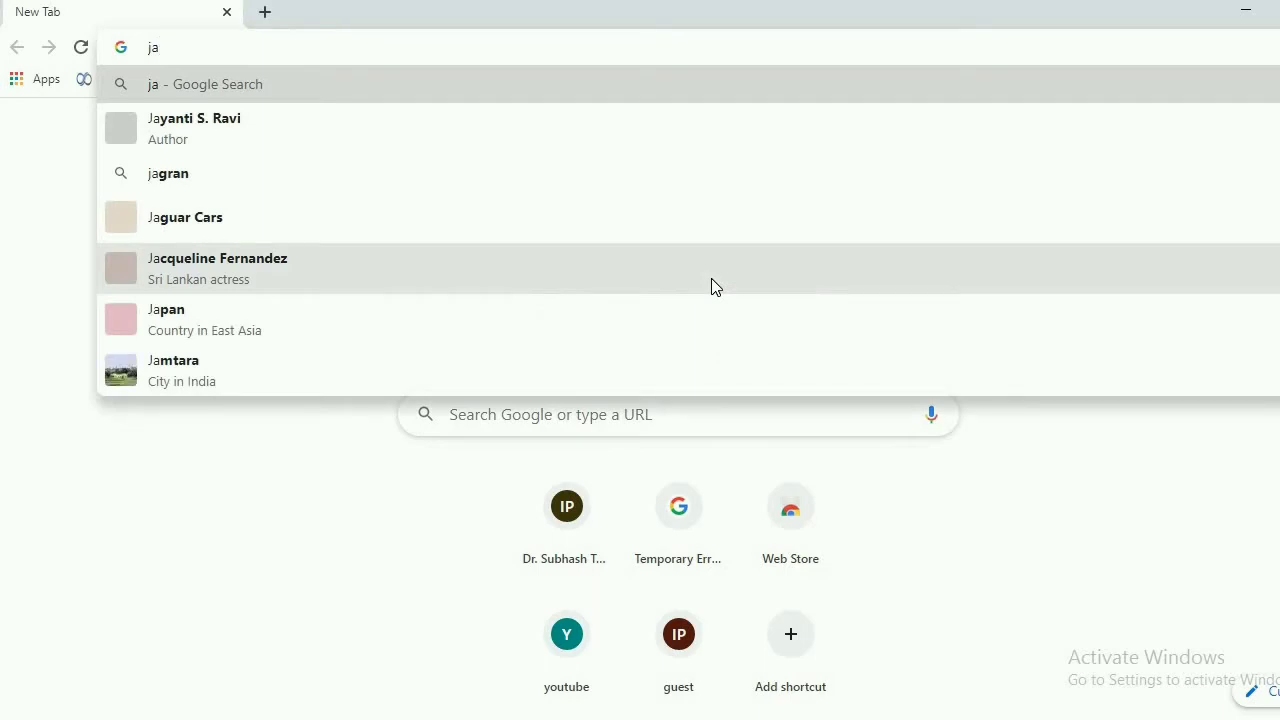
key(BackSpace)
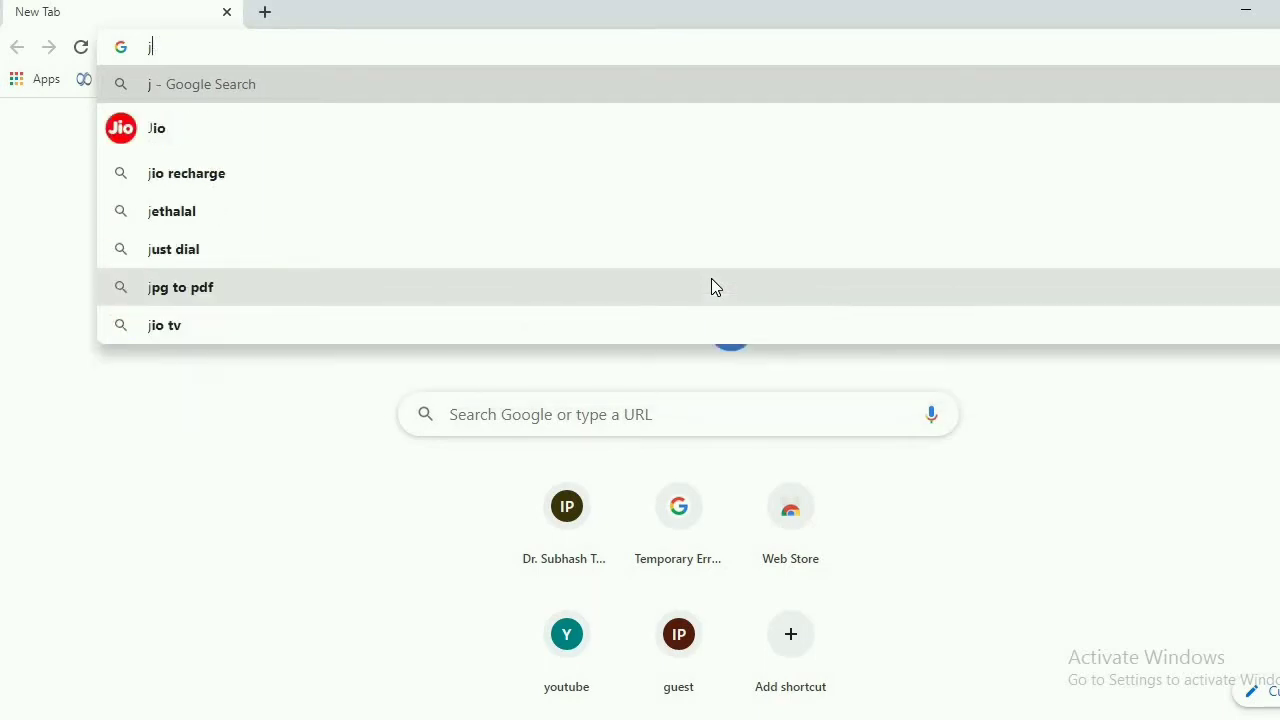
text(dk)
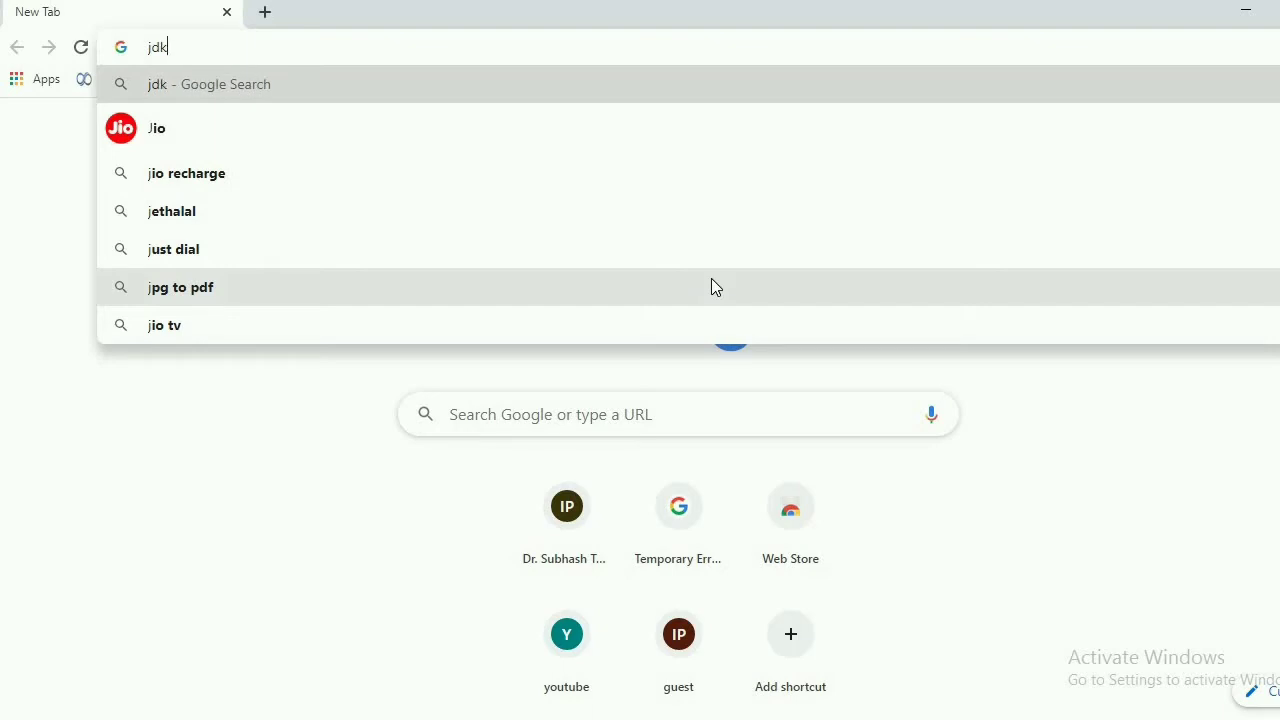
text( a)
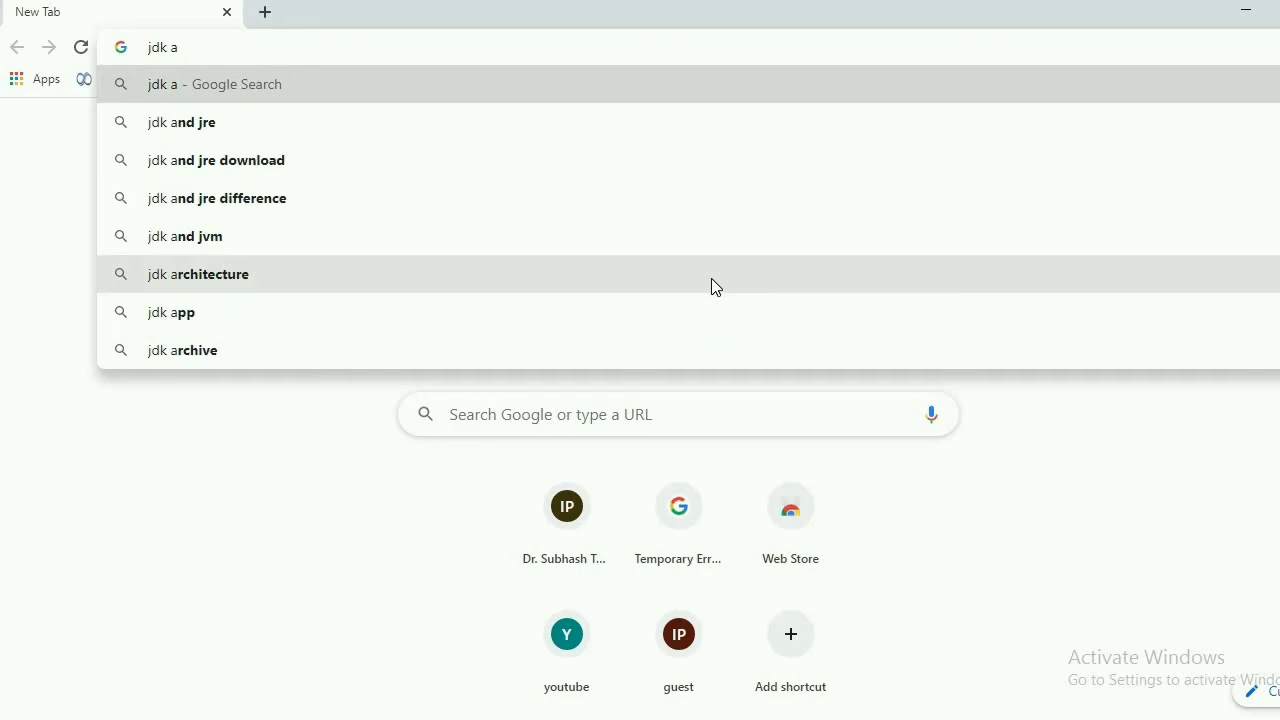
text(n)
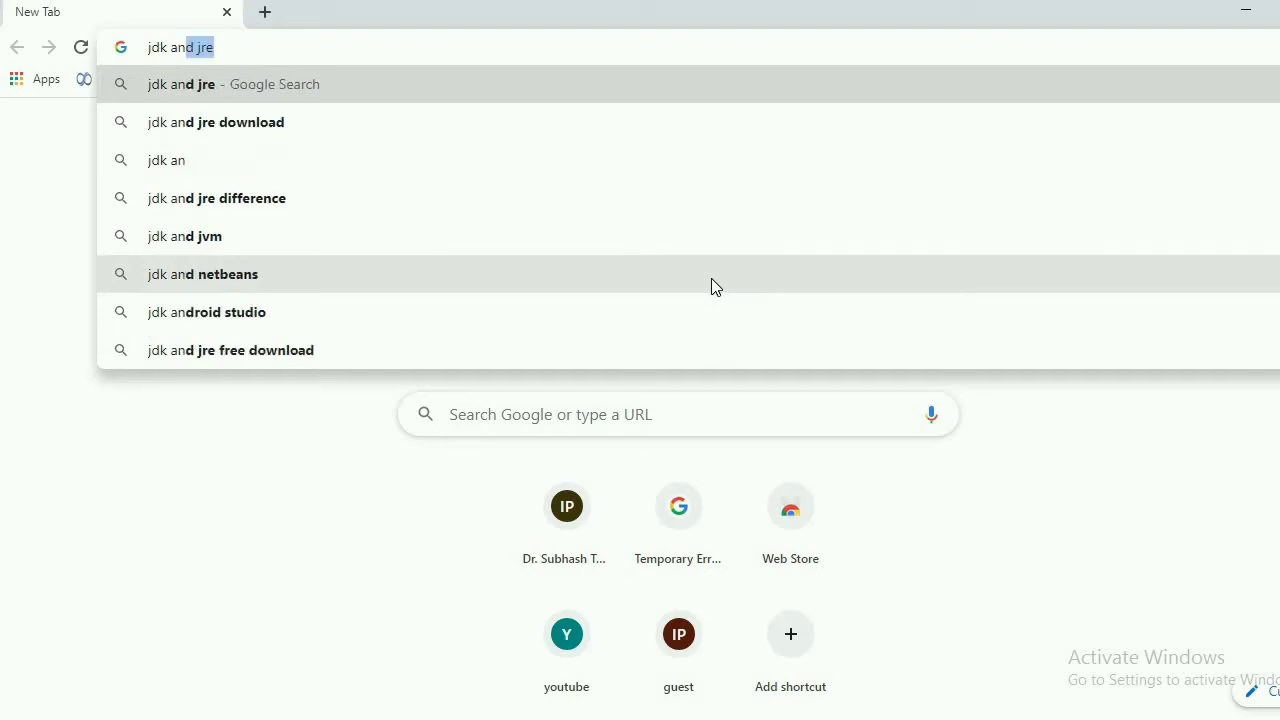
text(d )
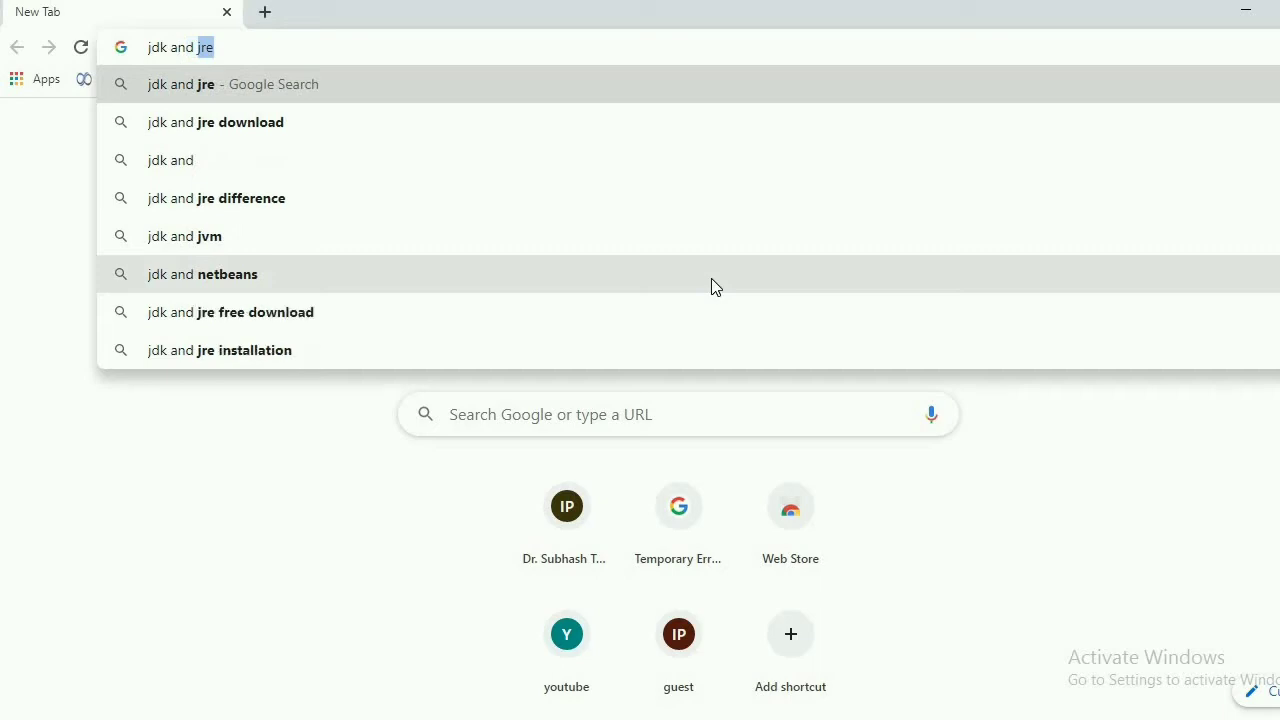
text(j)
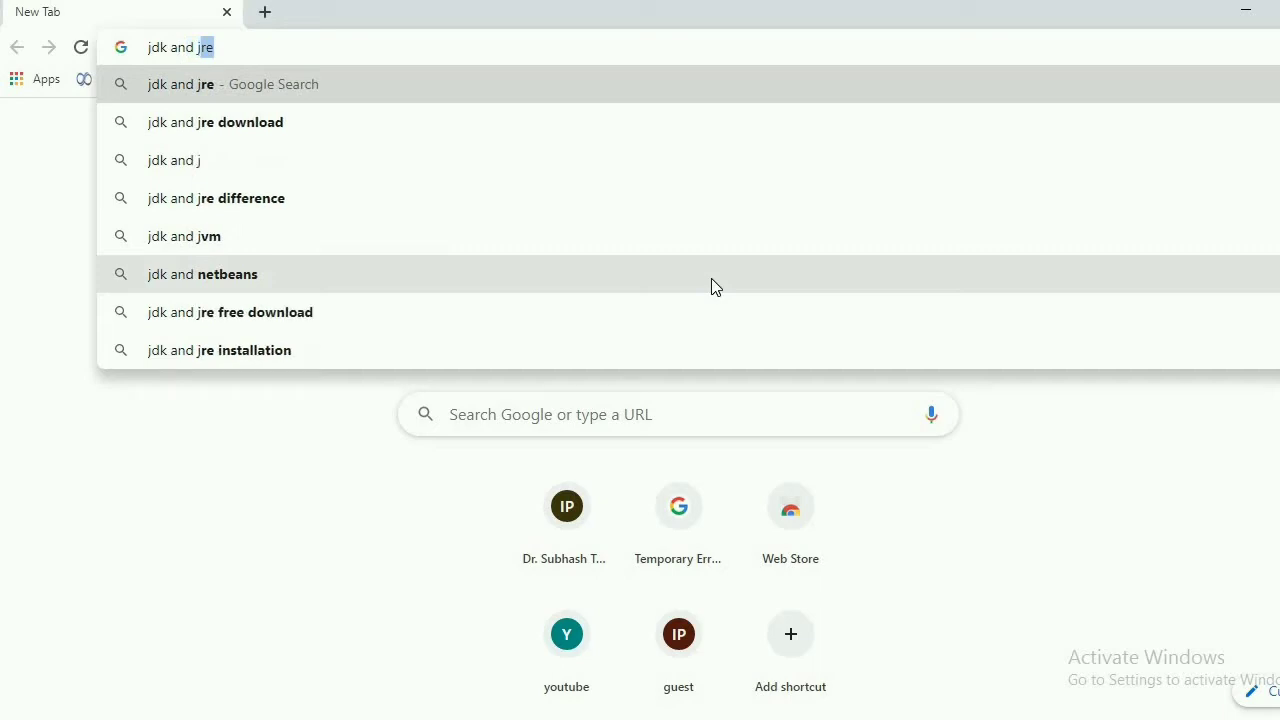
text(r)
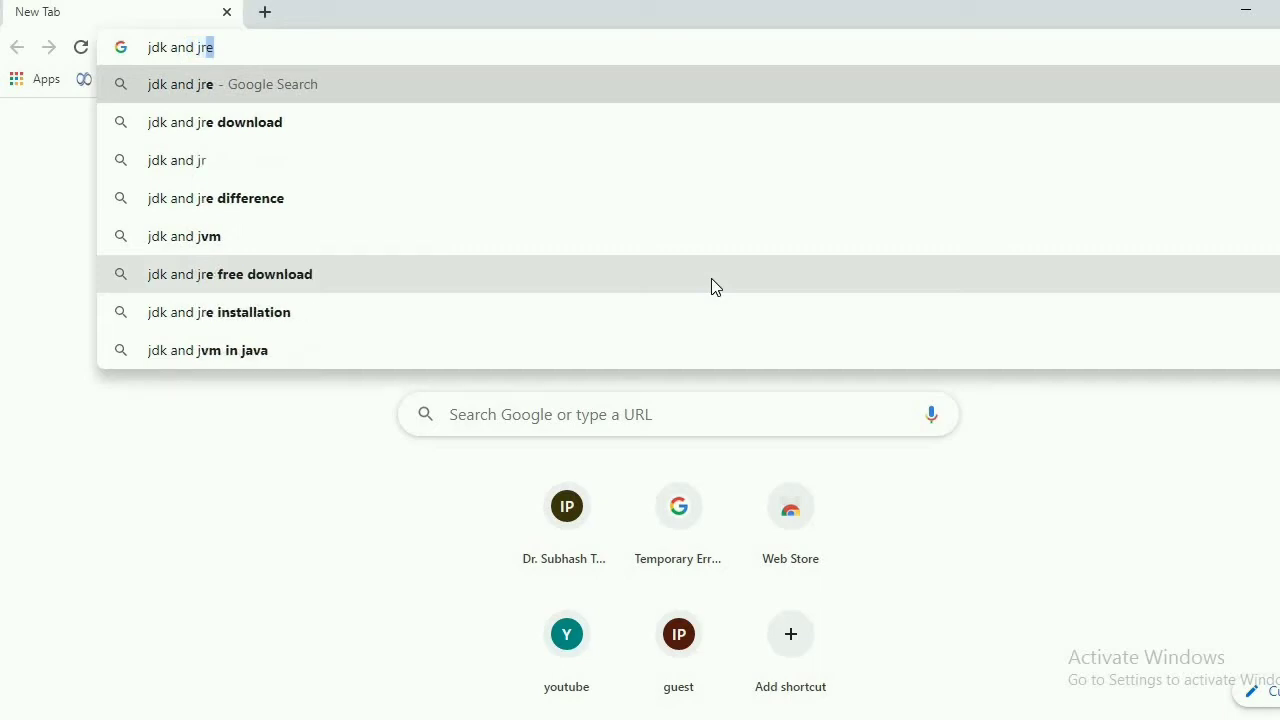
text(e)
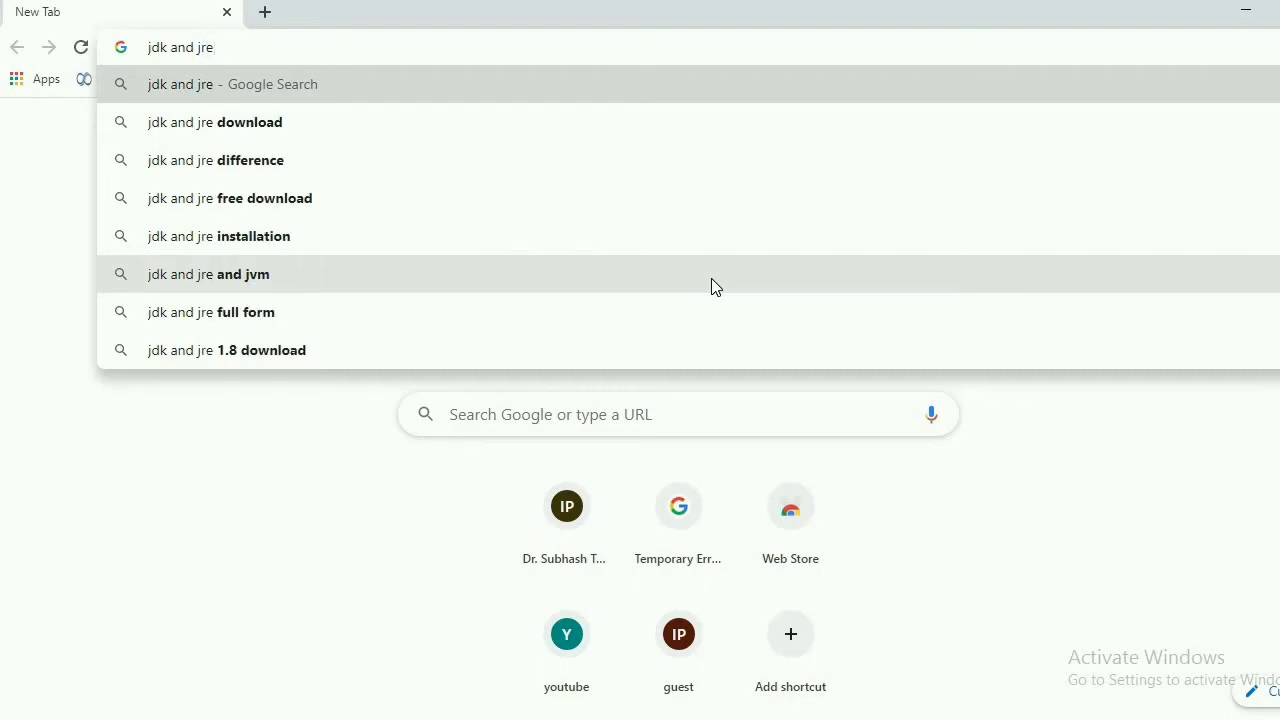
key(Return)
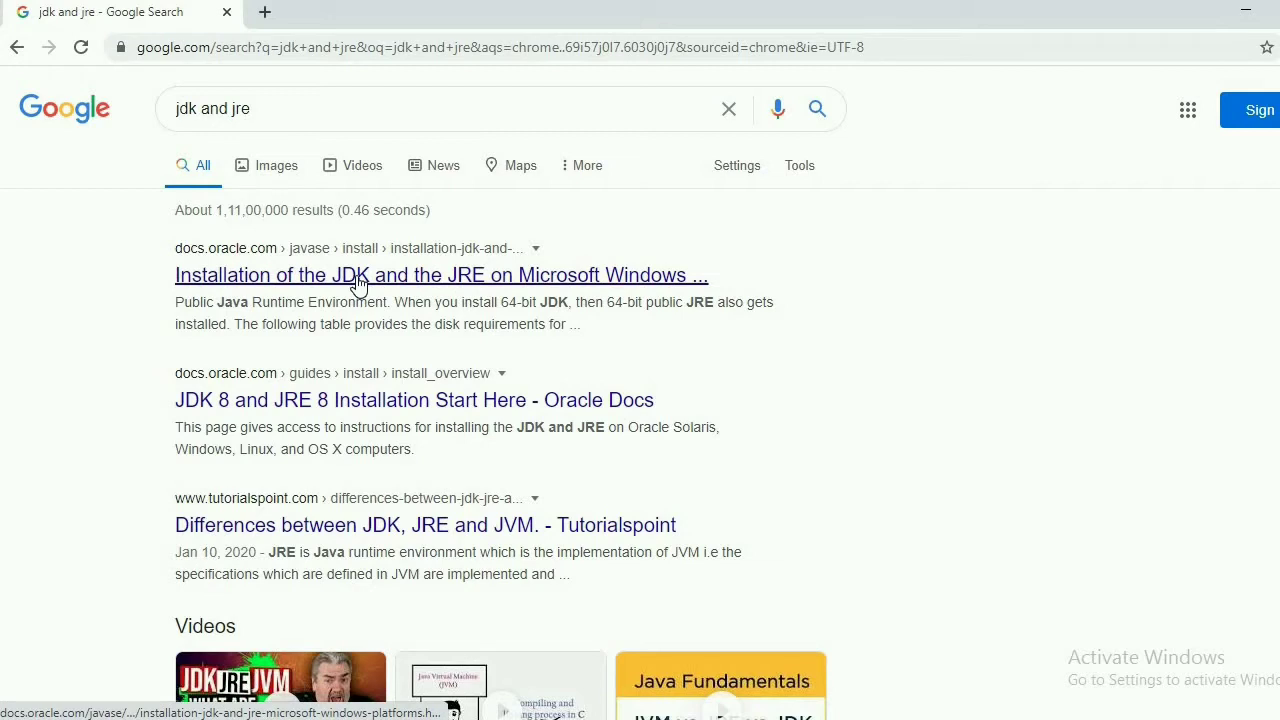
Open Oracle's "Installation of the JDK and the JRE on Microsoft Windows" result in a new tab and show that page
middle_click(358, 283)
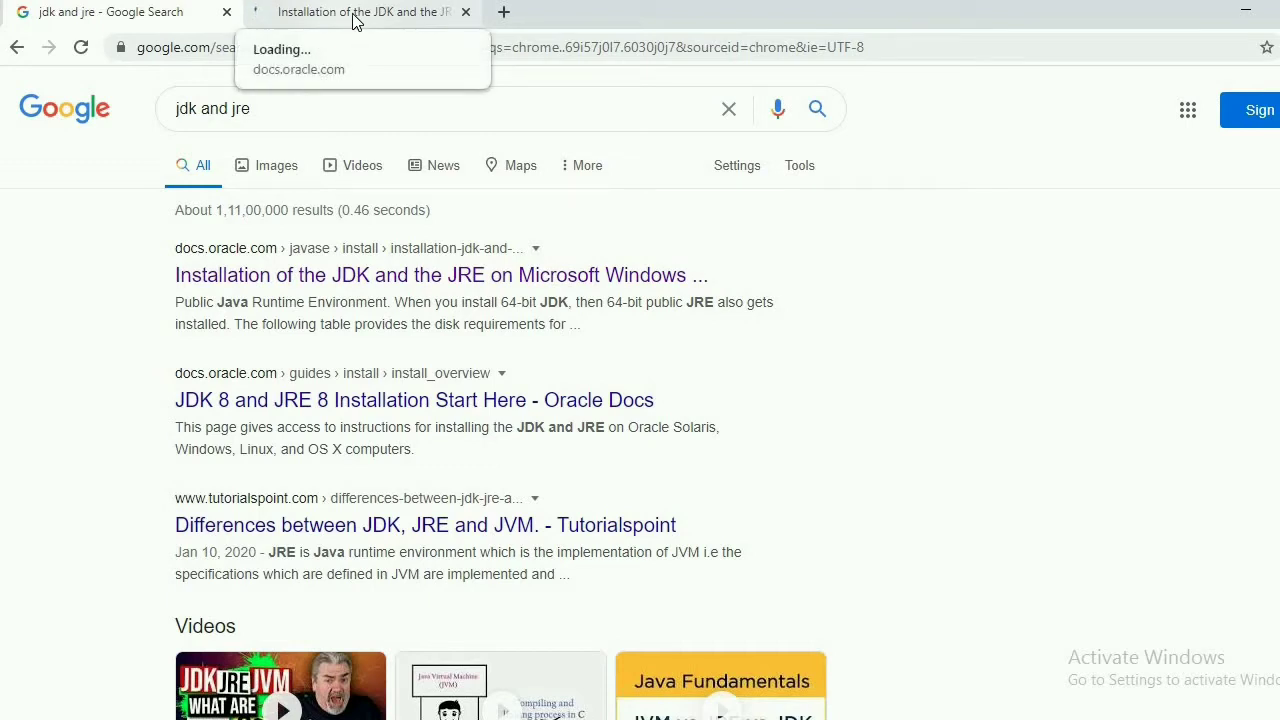
click(353, 14)
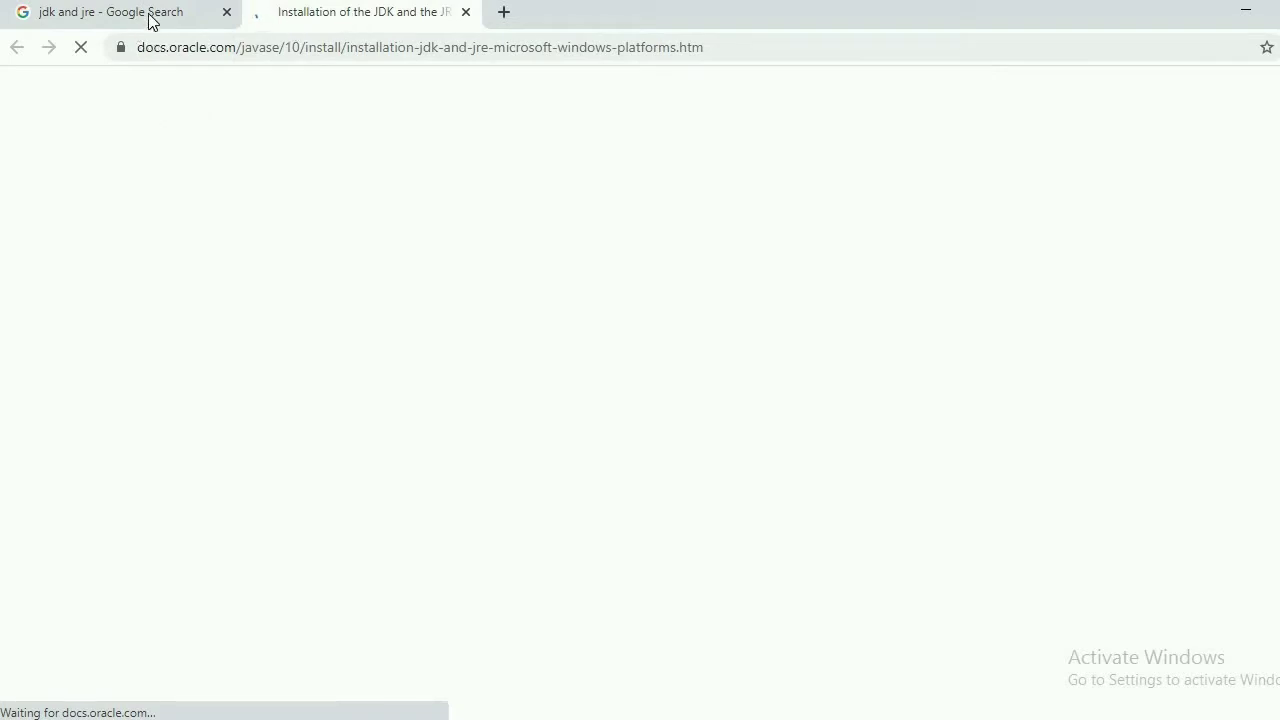
click(243, 20)
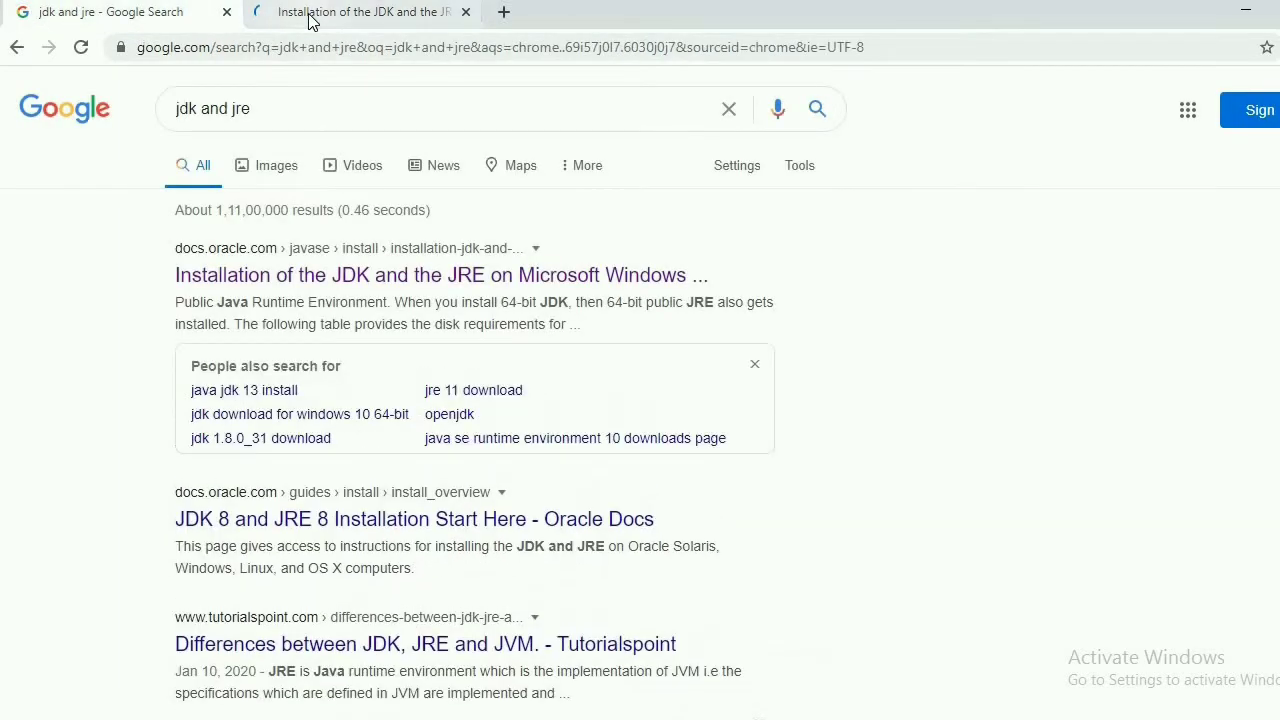
click(310, 20)
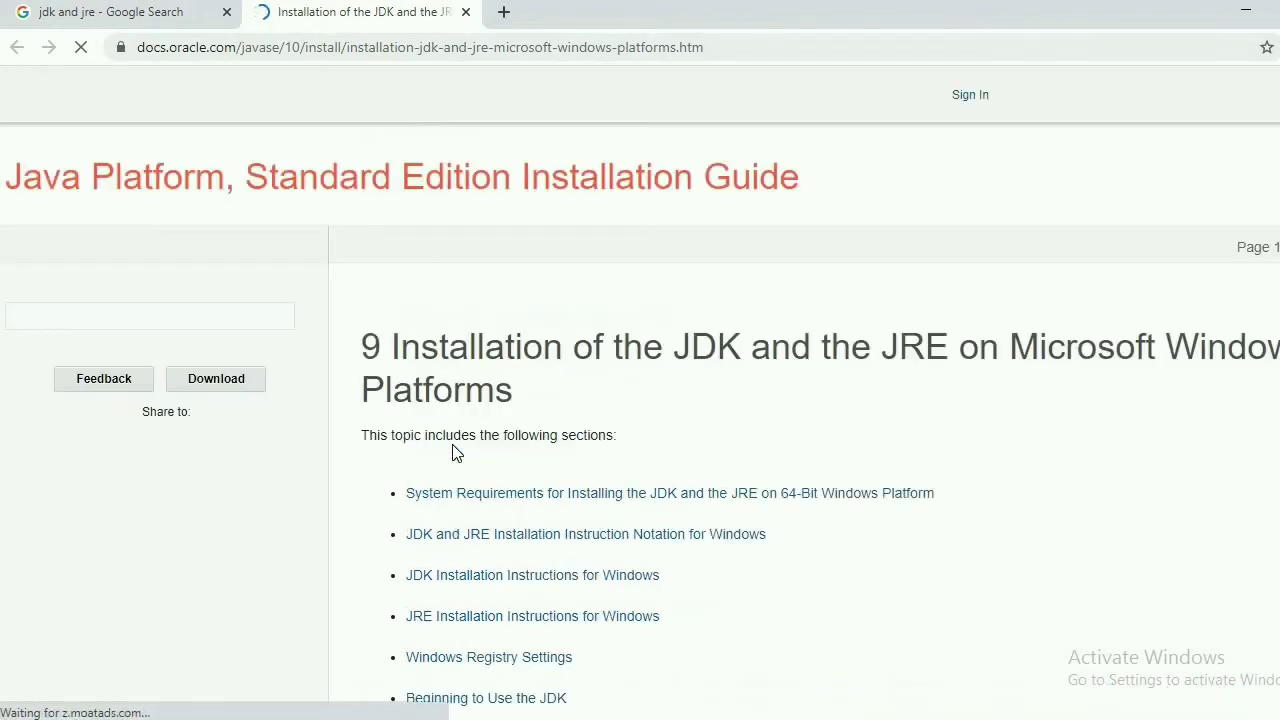
Review the guide's topic list and its processor, disk space and memory requirements for the JDK and JRE on 64-bit Windows
scroll(455, 452, down, 3)
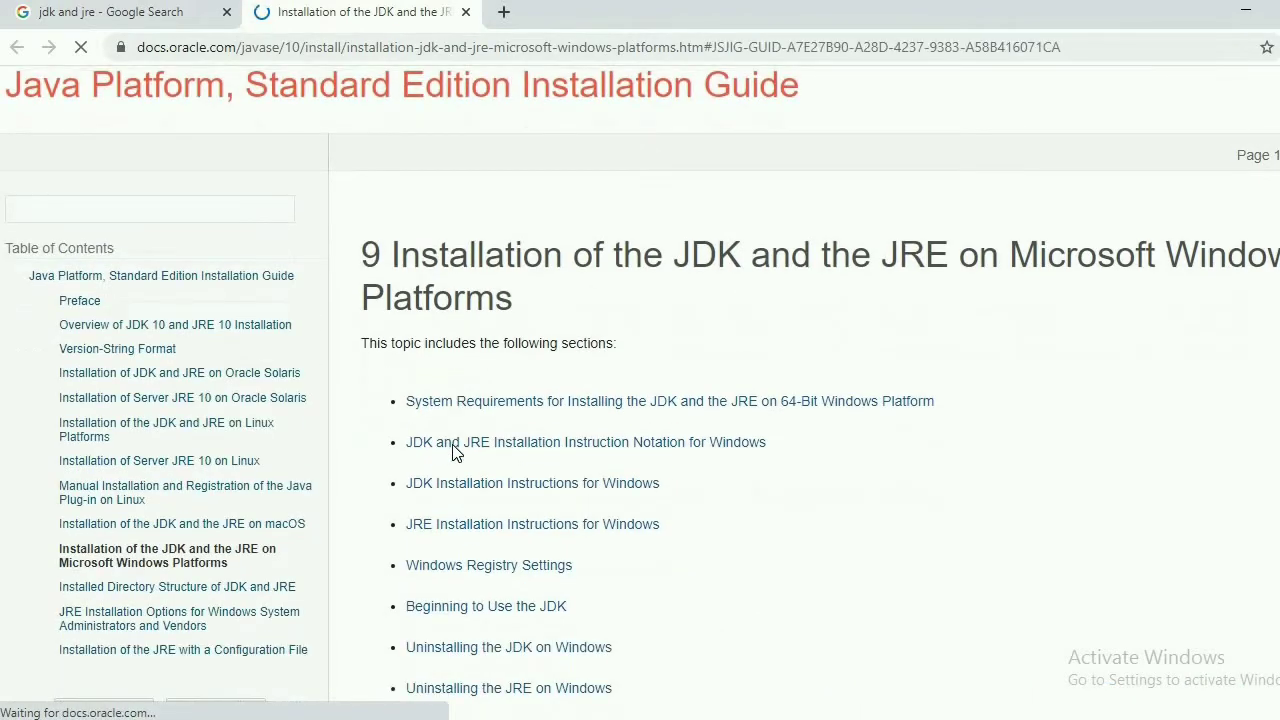
scroll(455, 452, down, 1)
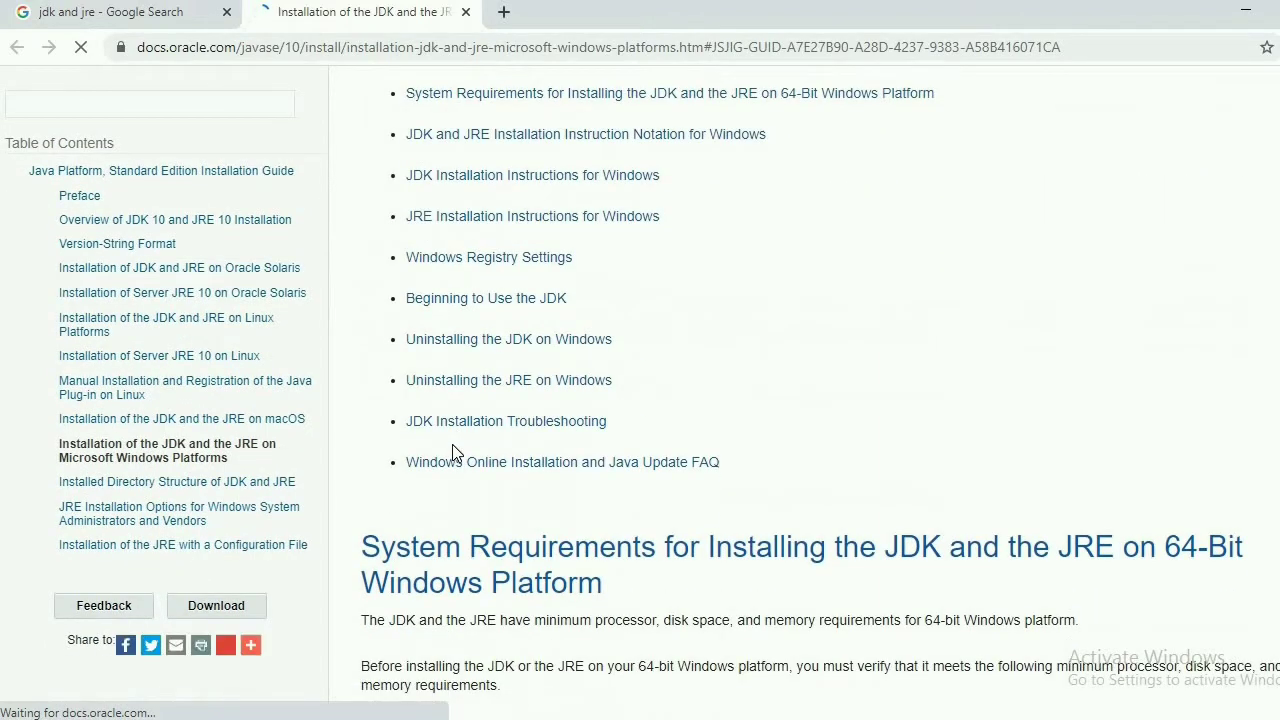
scroll(455, 452, down, 1)
scroll(452, 452, down, 4)
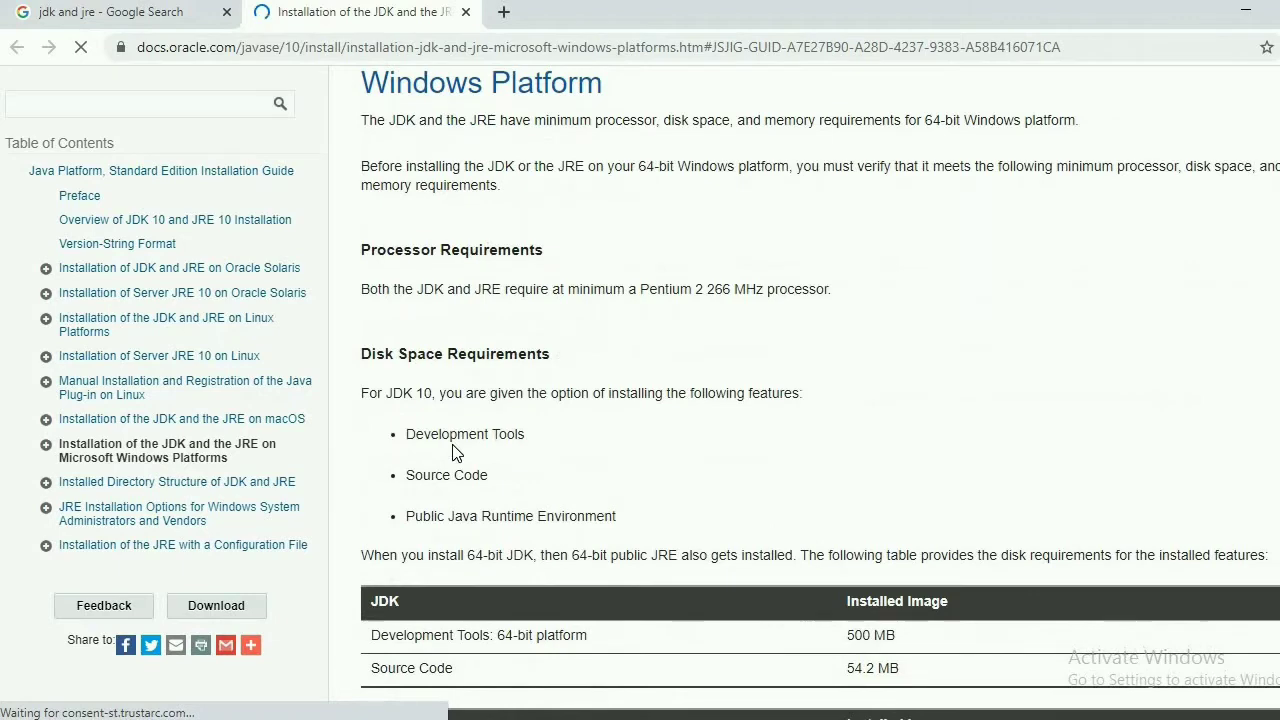
scroll(452, 452, down, 2)
scroll(452, 452, down, 2)
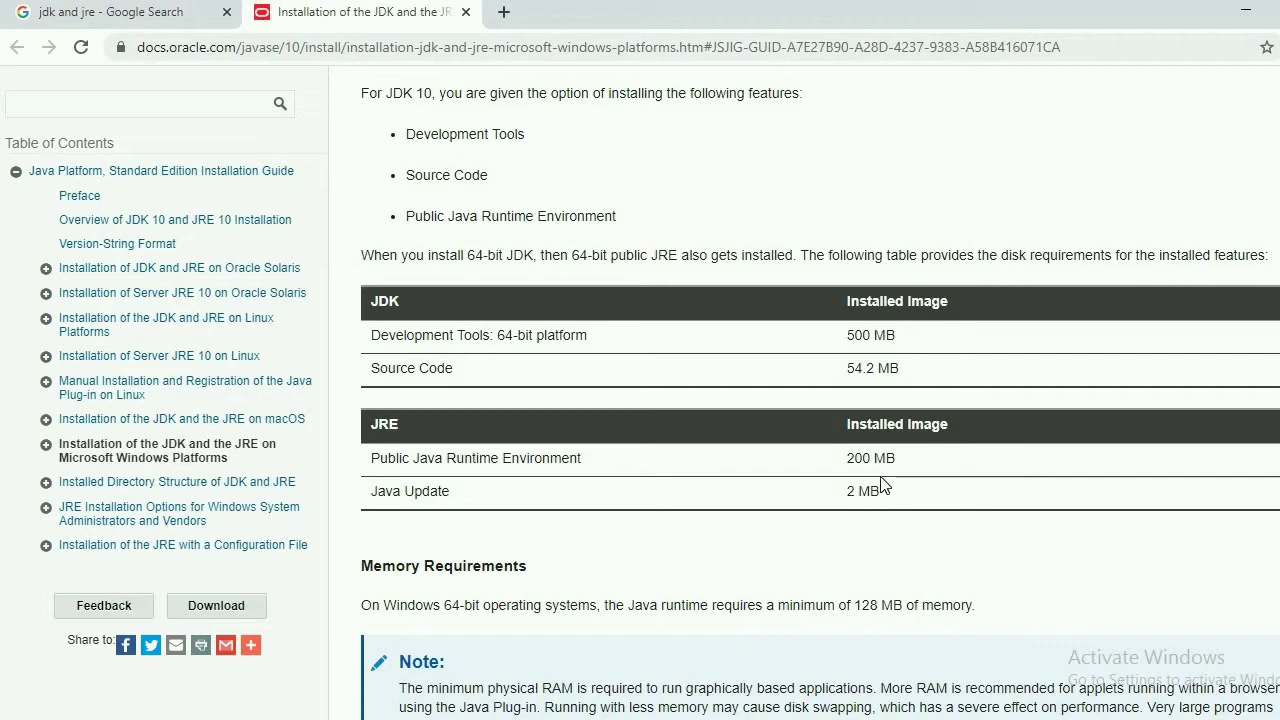
scroll(882, 485, down, 3)
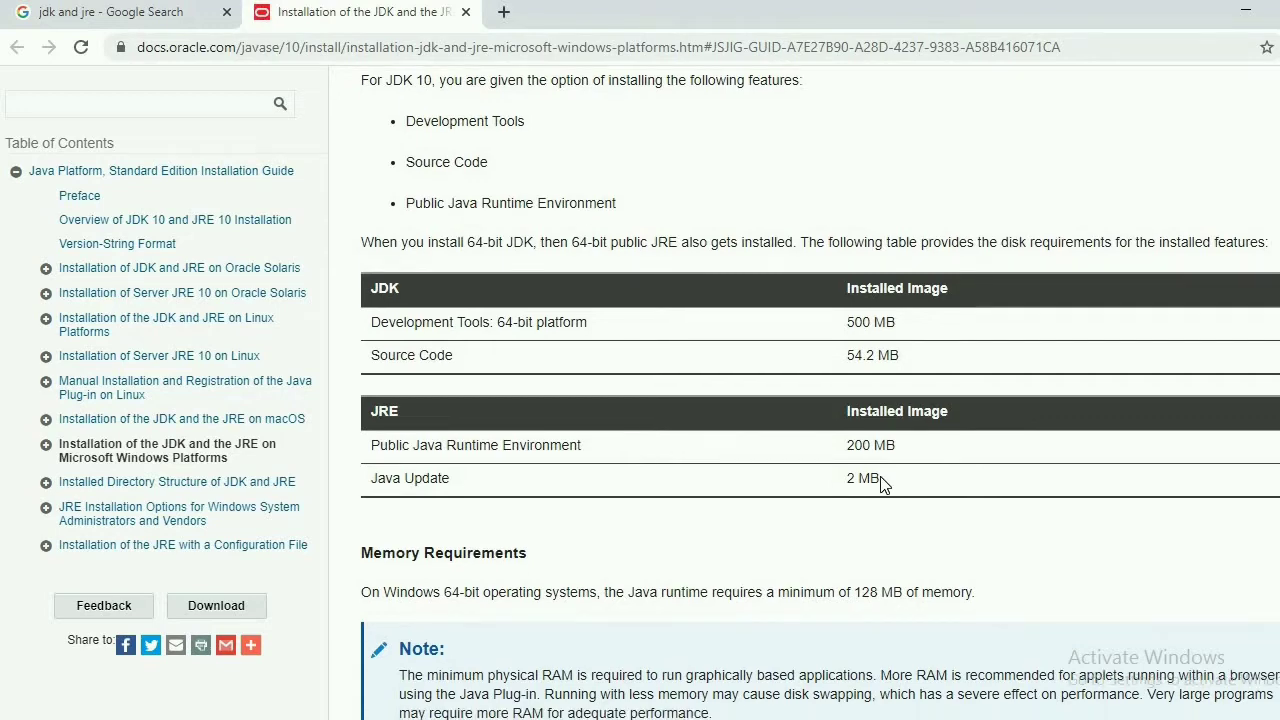
scroll(880, 485, down, 2)
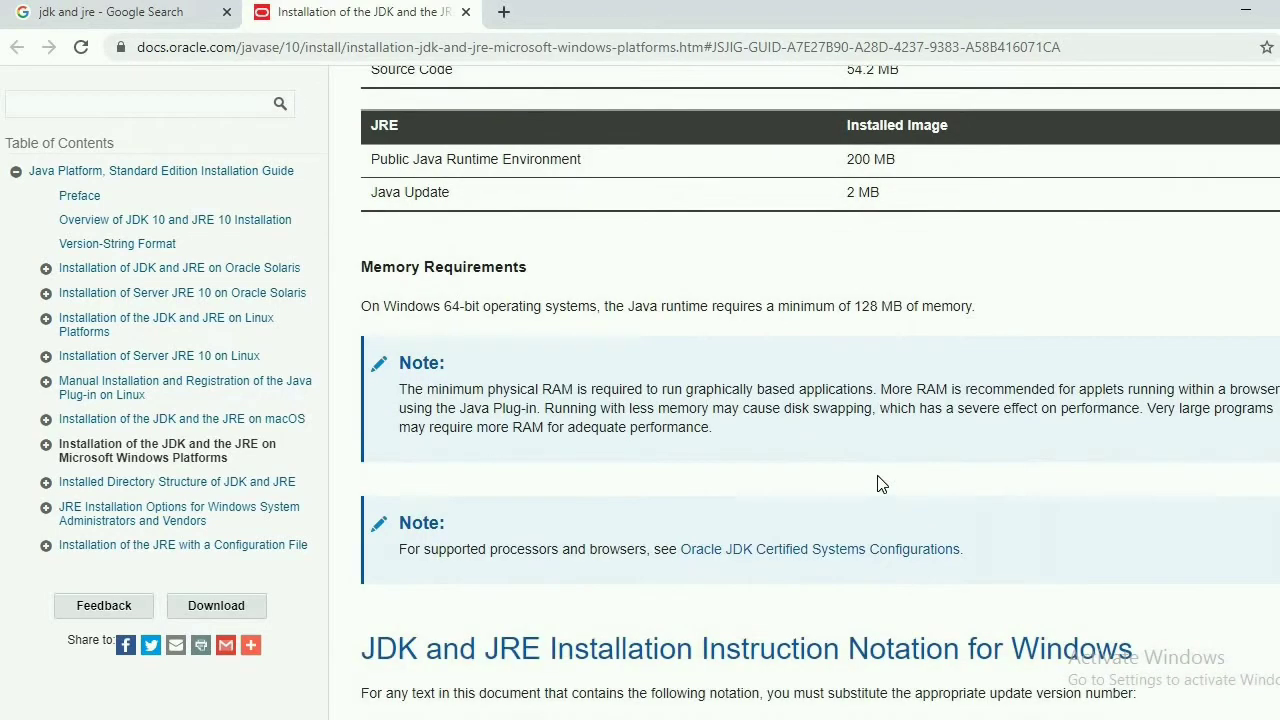
Read the JDK installation instructions for Windows, covering downloading, running and silent installation, and setting the PATH environment variable
scroll(880, 484, down, 5)
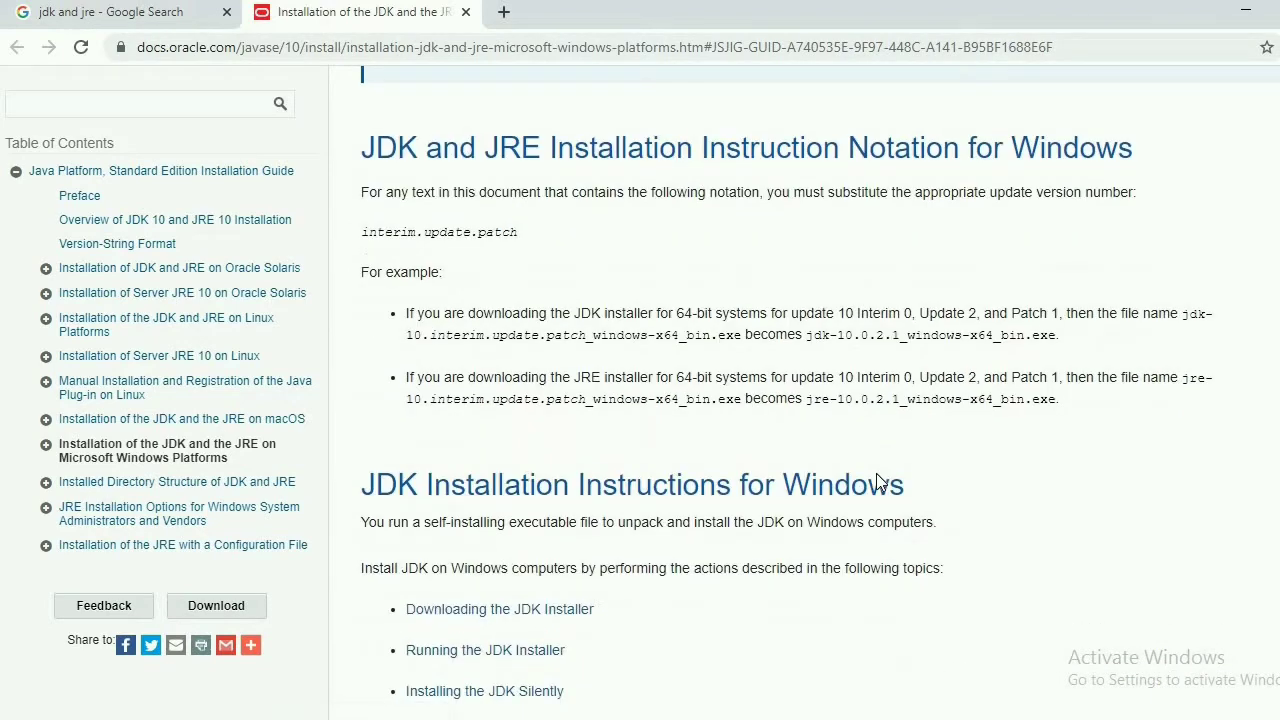
scroll(876, 482, down, 4)
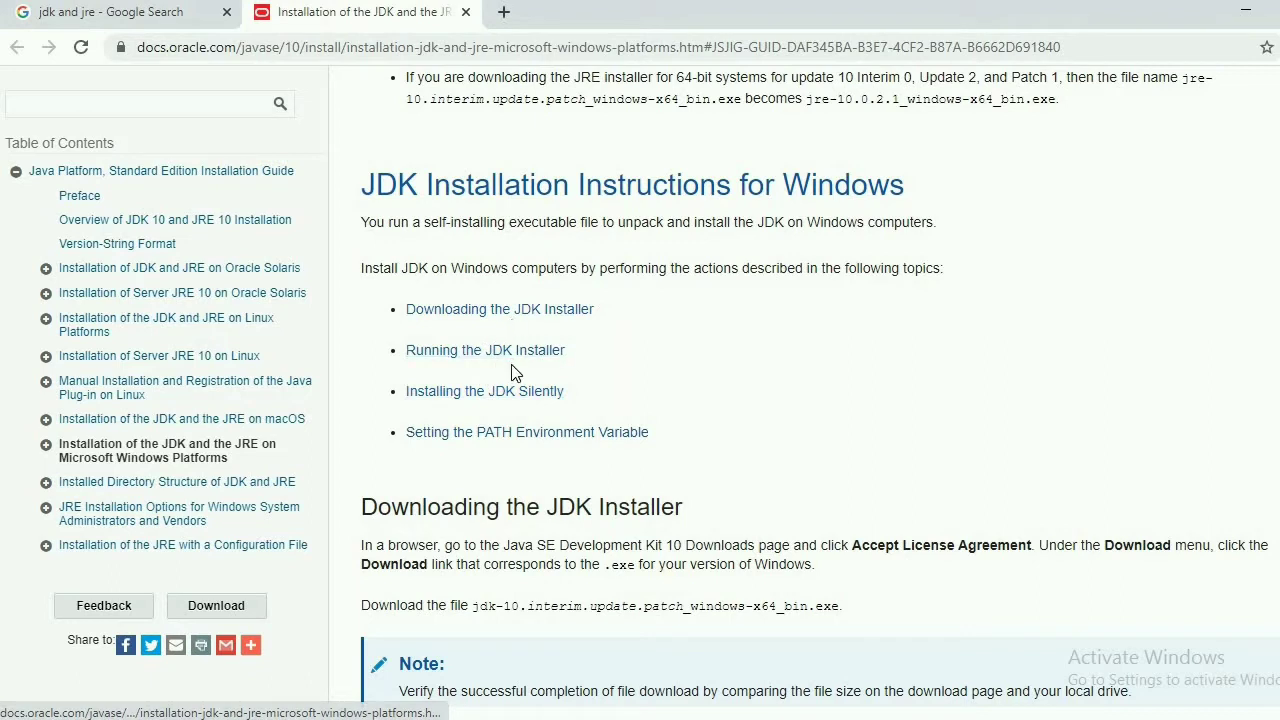
scroll(513, 372, down, 4)
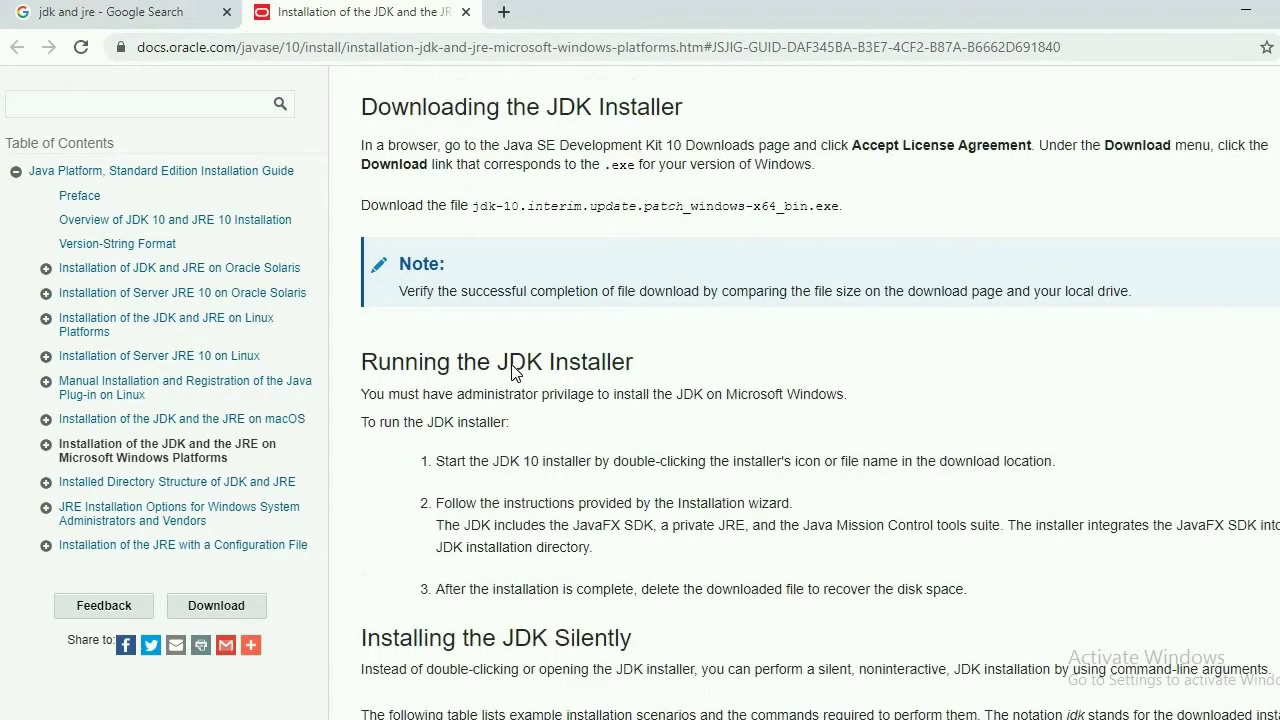
scroll(513, 372, down, 3)
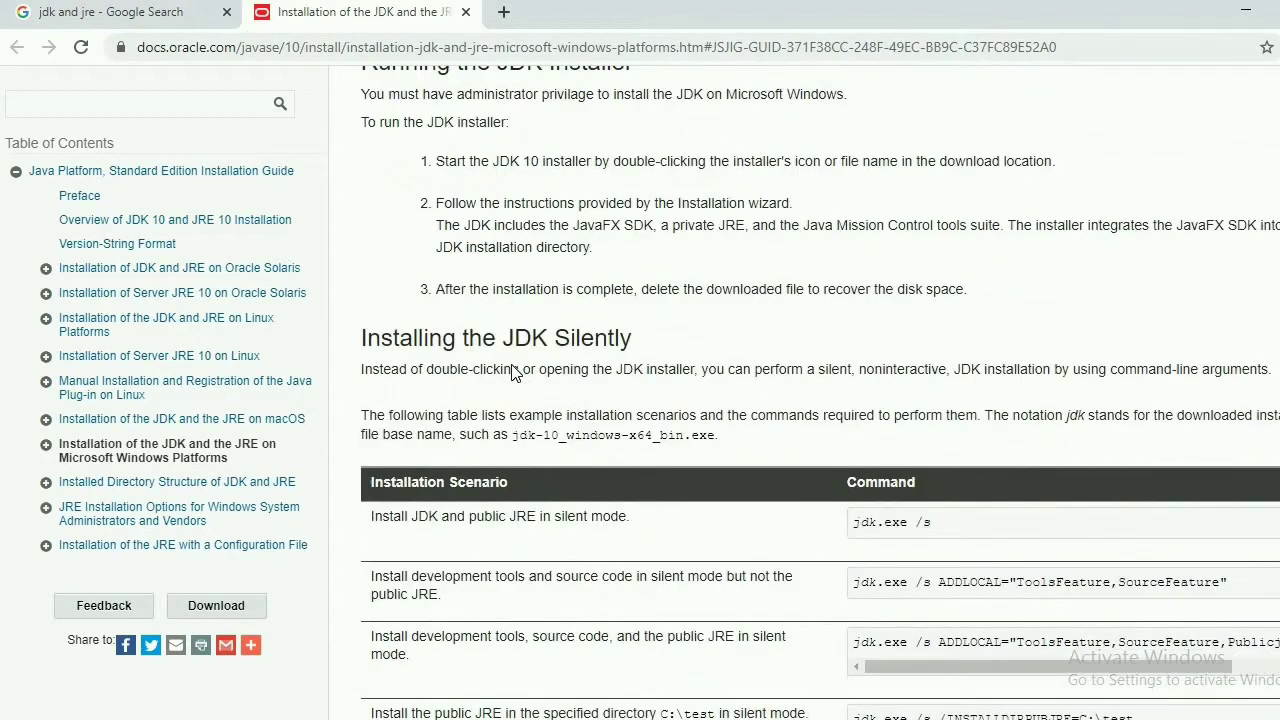
scroll(513, 372, down, 2)
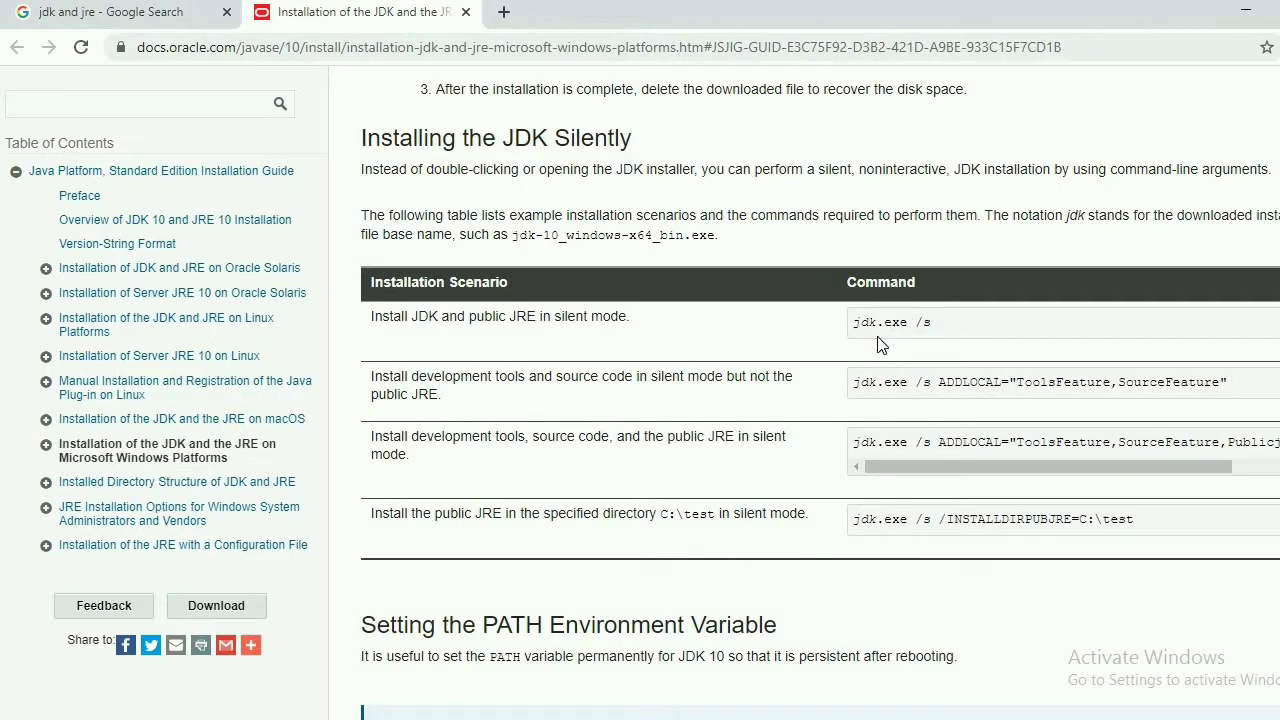
scroll(879, 344, down, 3)
scroll(879, 344, down, 2)
scroll(879, 344, down, 3)
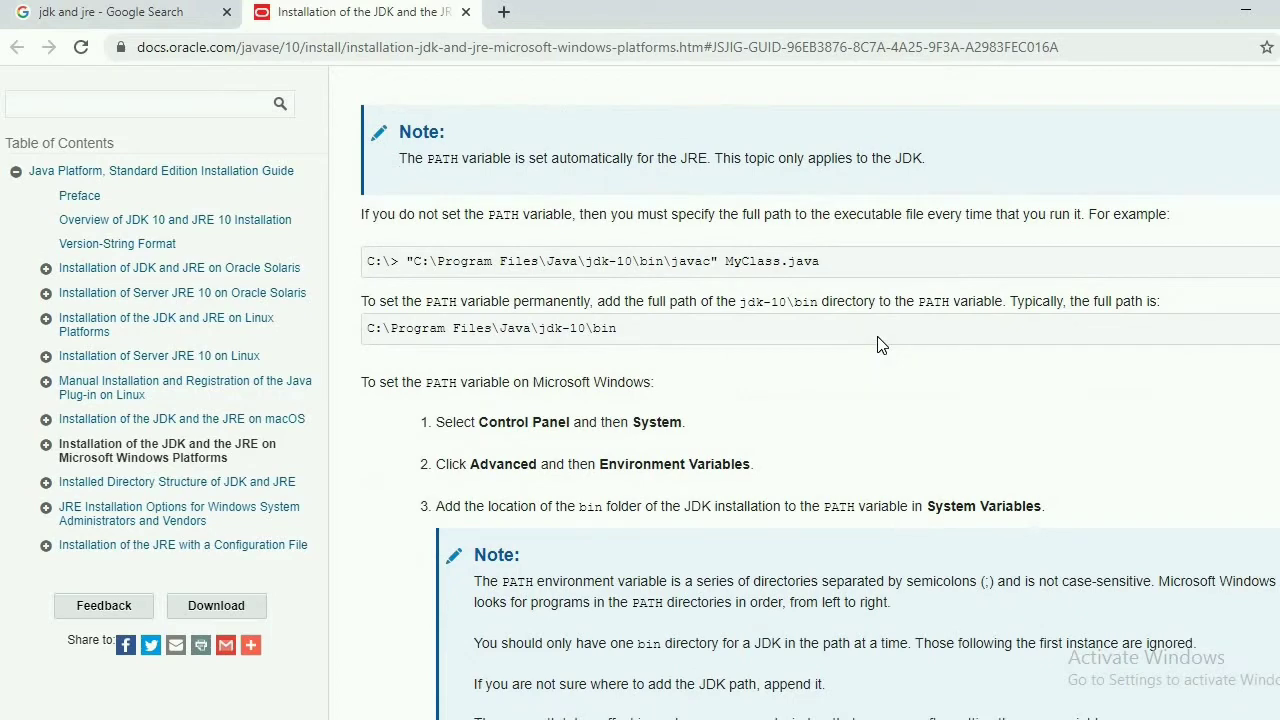
scroll(879, 344, down, 3)
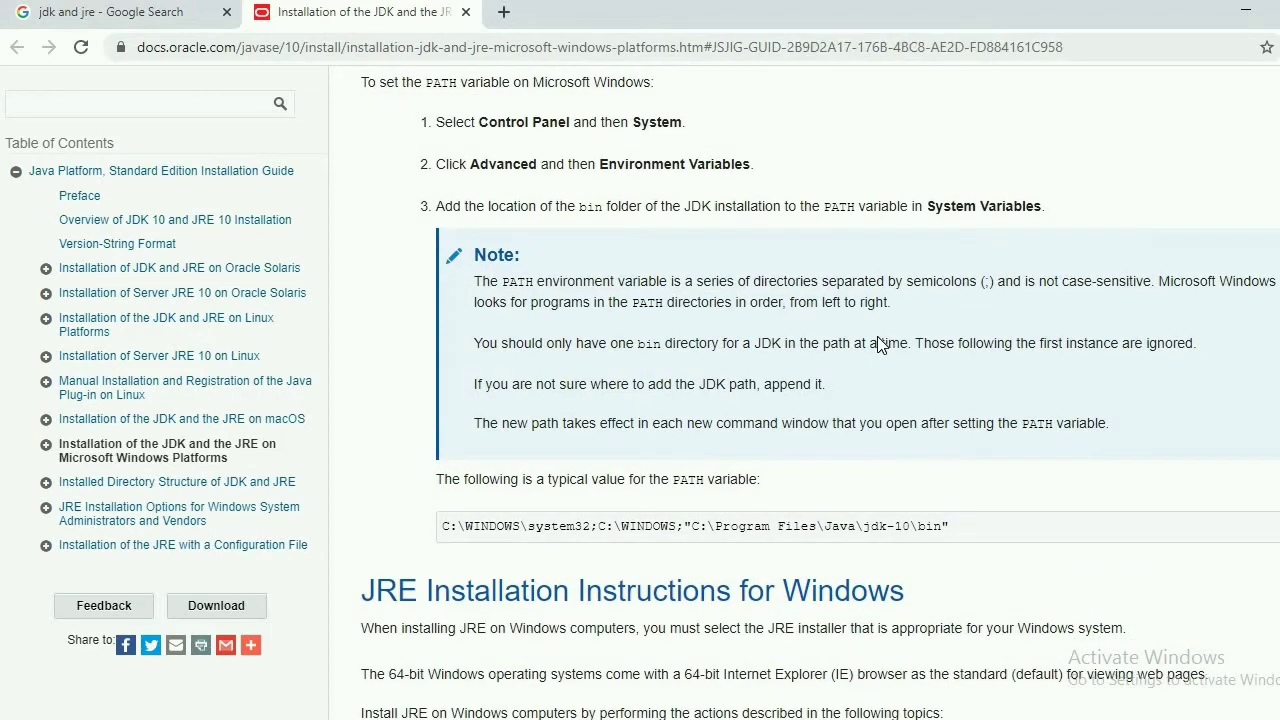
Read the JRE installation instructions for Windows, covering proxy settings and downloading the JRE installer
scroll(878, 343, down, 3)
scroll(878, 343, down, 1)
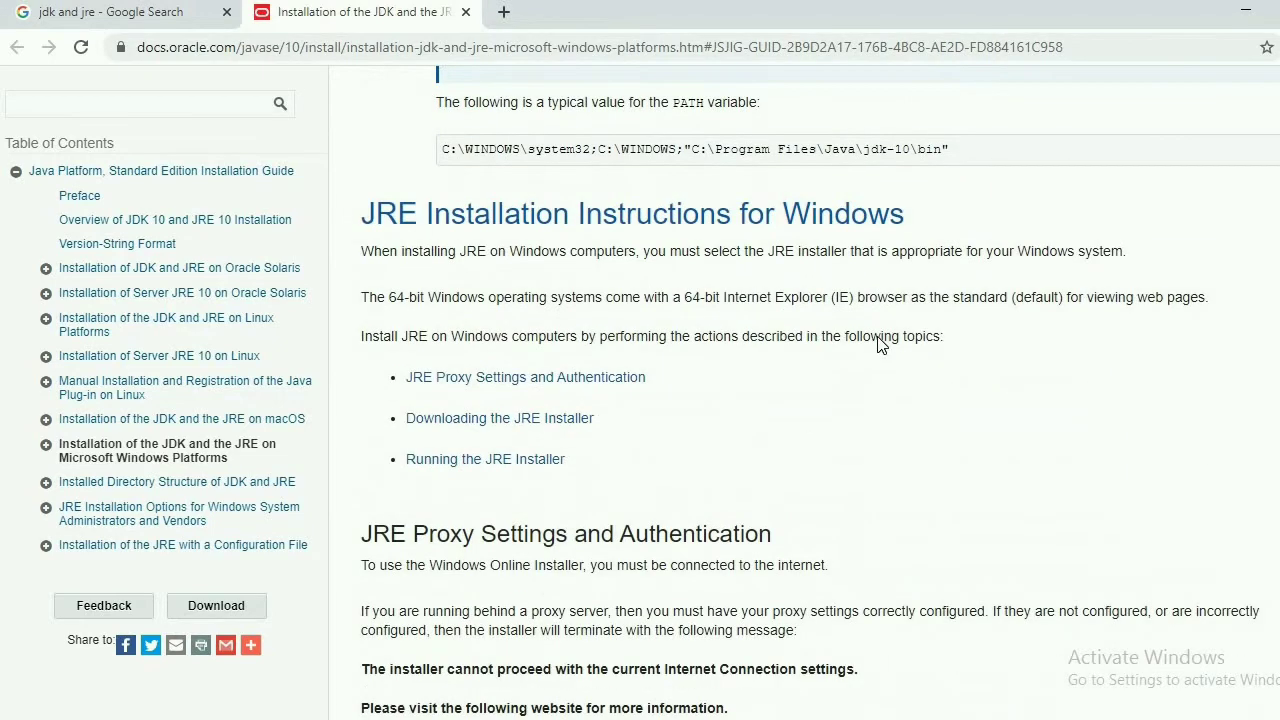
scroll(879, 344, down, 2)
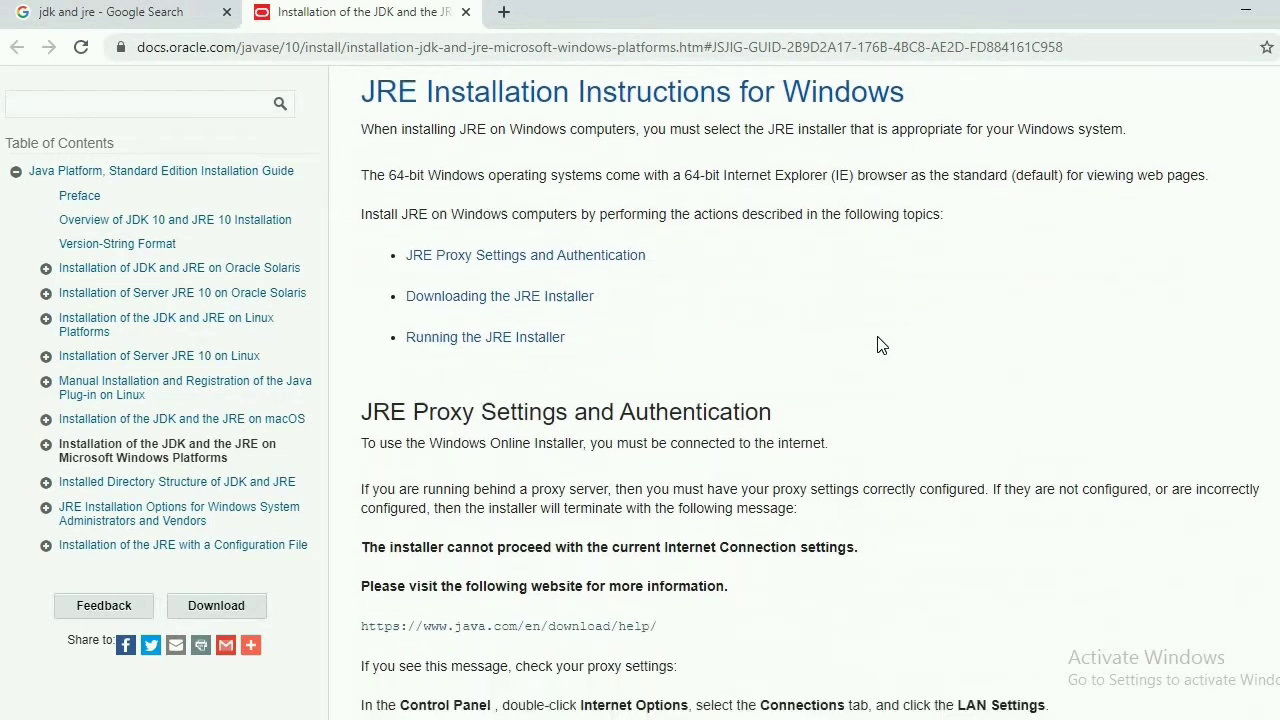
scroll(879, 344, down, 2)
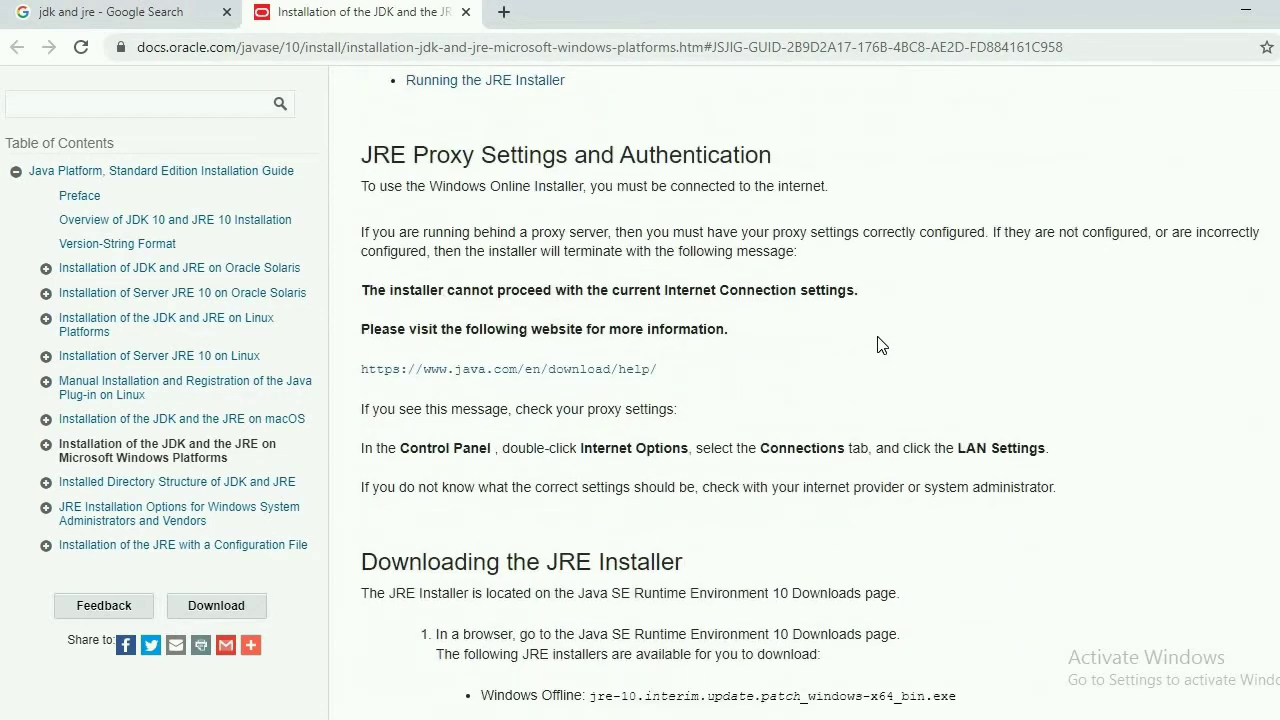
scroll(879, 344, down, 4)
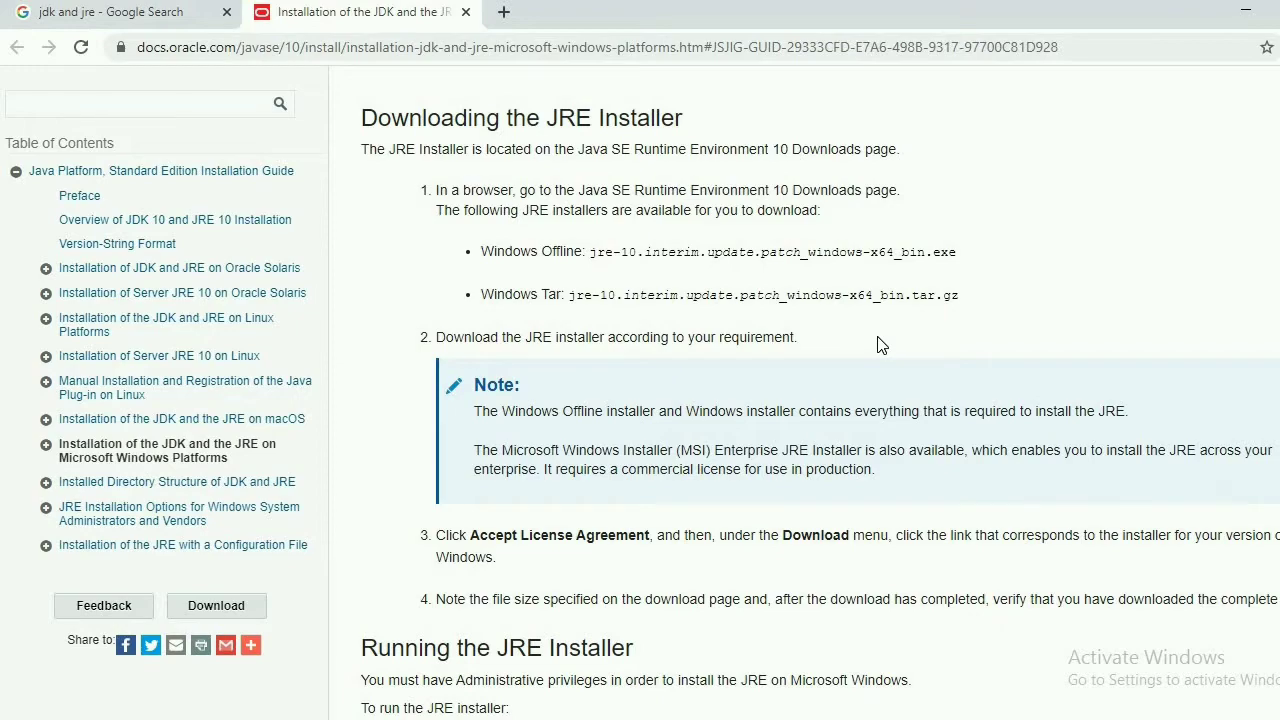
Read the sections on running the JRE installer and Windows registry settings, and return to the JRE installation topic list
scroll(879, 344, down, 4)
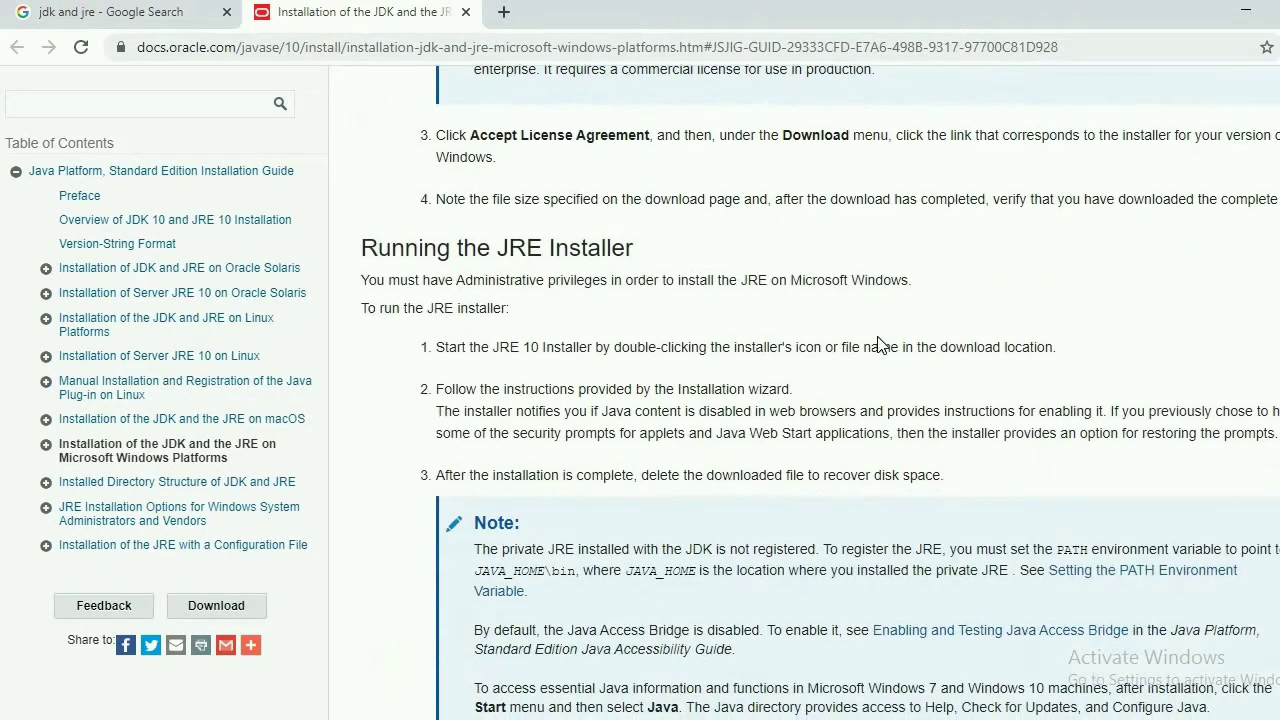
scroll(879, 344, down, 4)
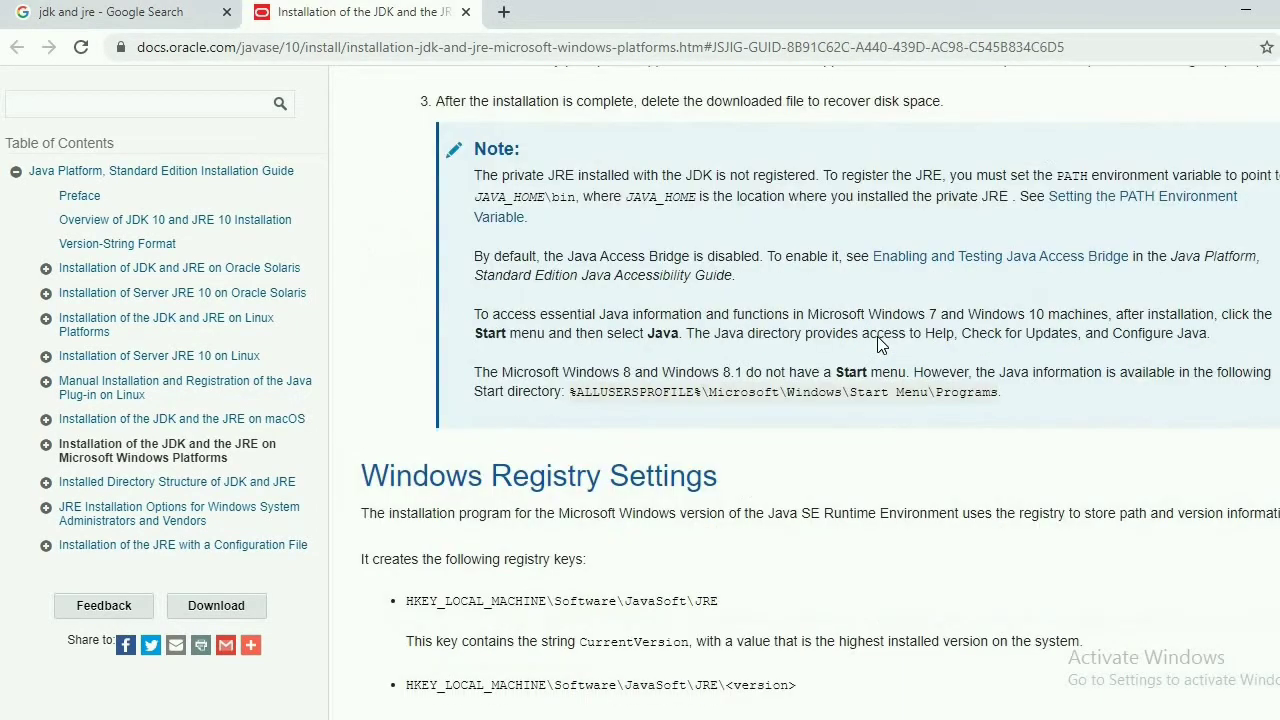
scroll(879, 344, down, 4)
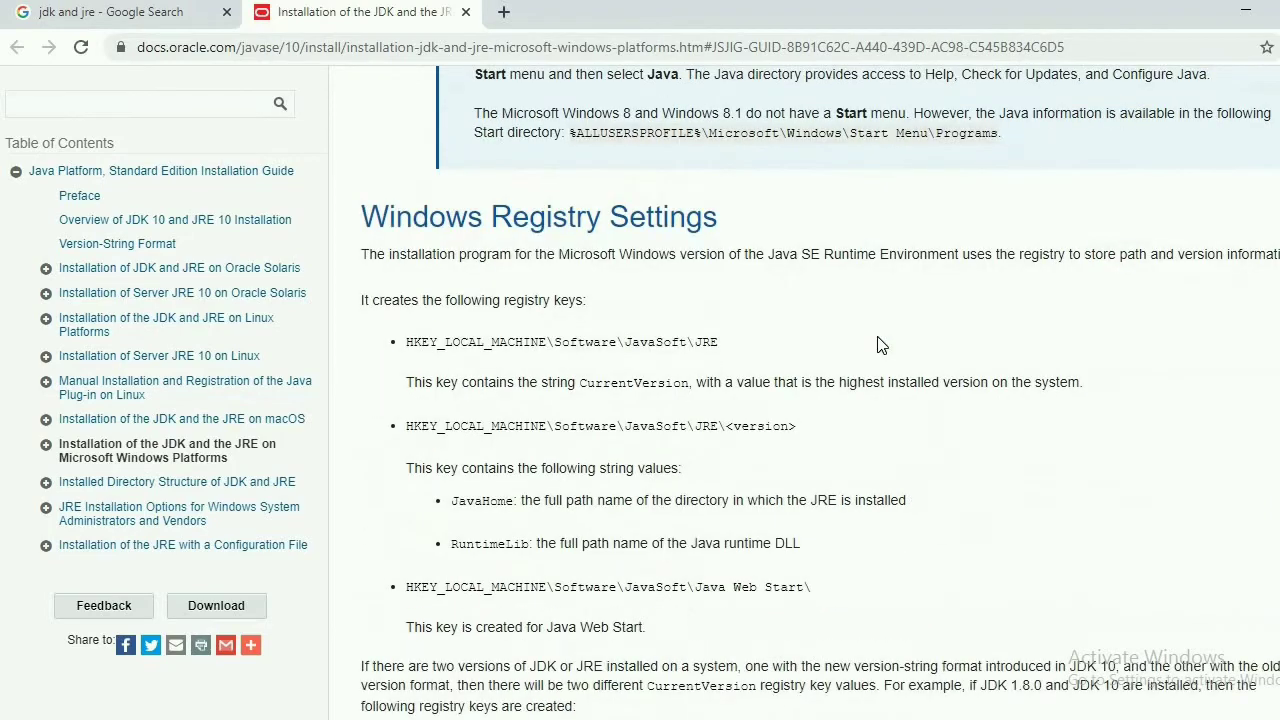
scroll(879, 344, down, 4)
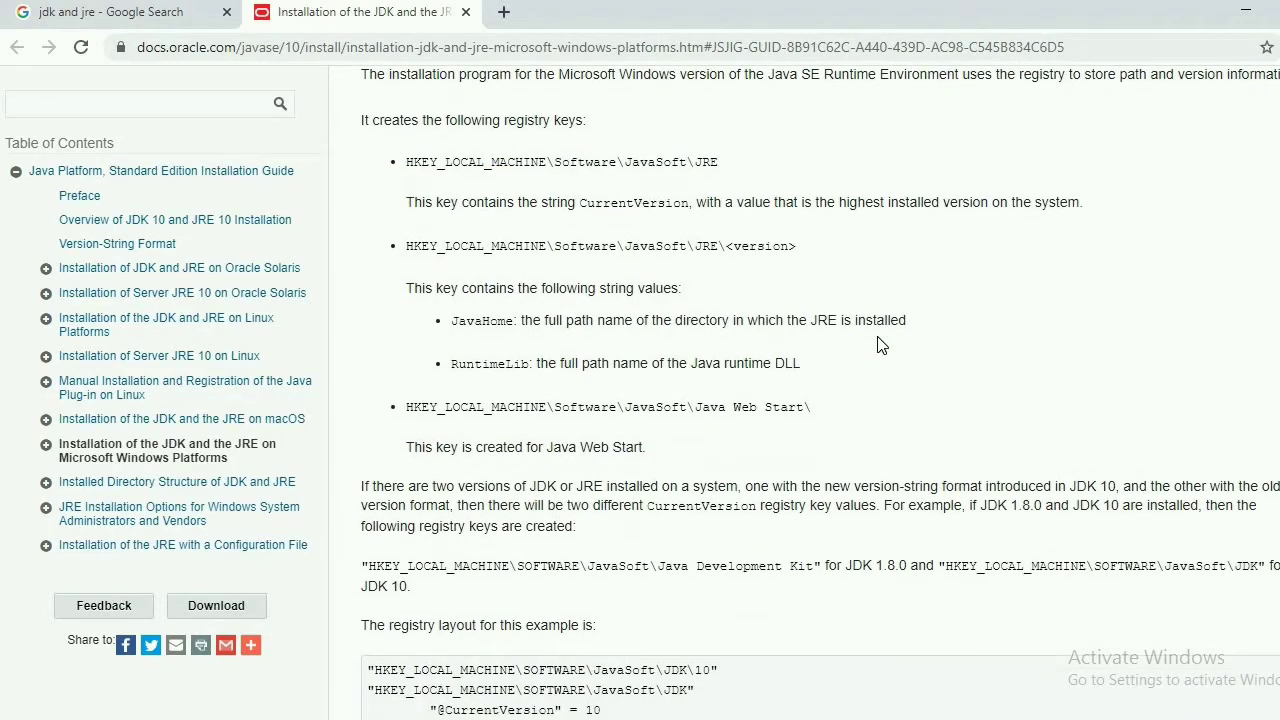
scroll(717, 367, up, 8)
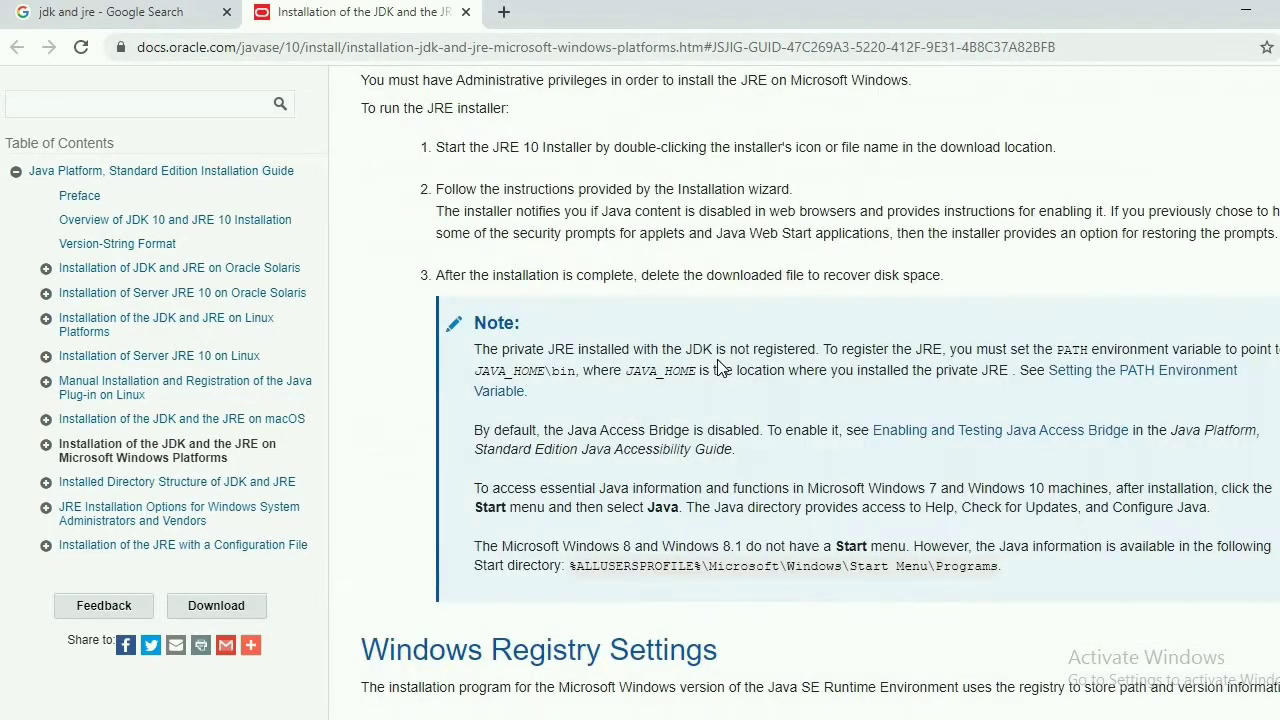
scroll(717, 367, up, 5)
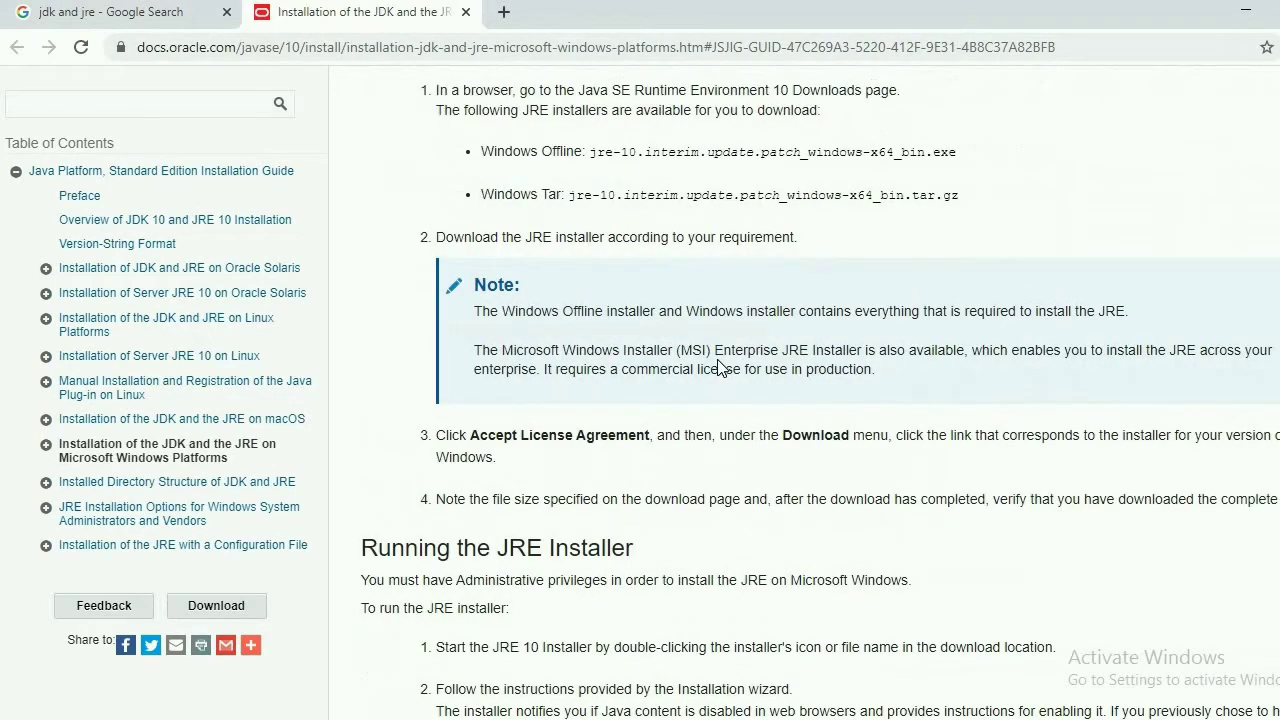
scroll(717, 367, up, 6)
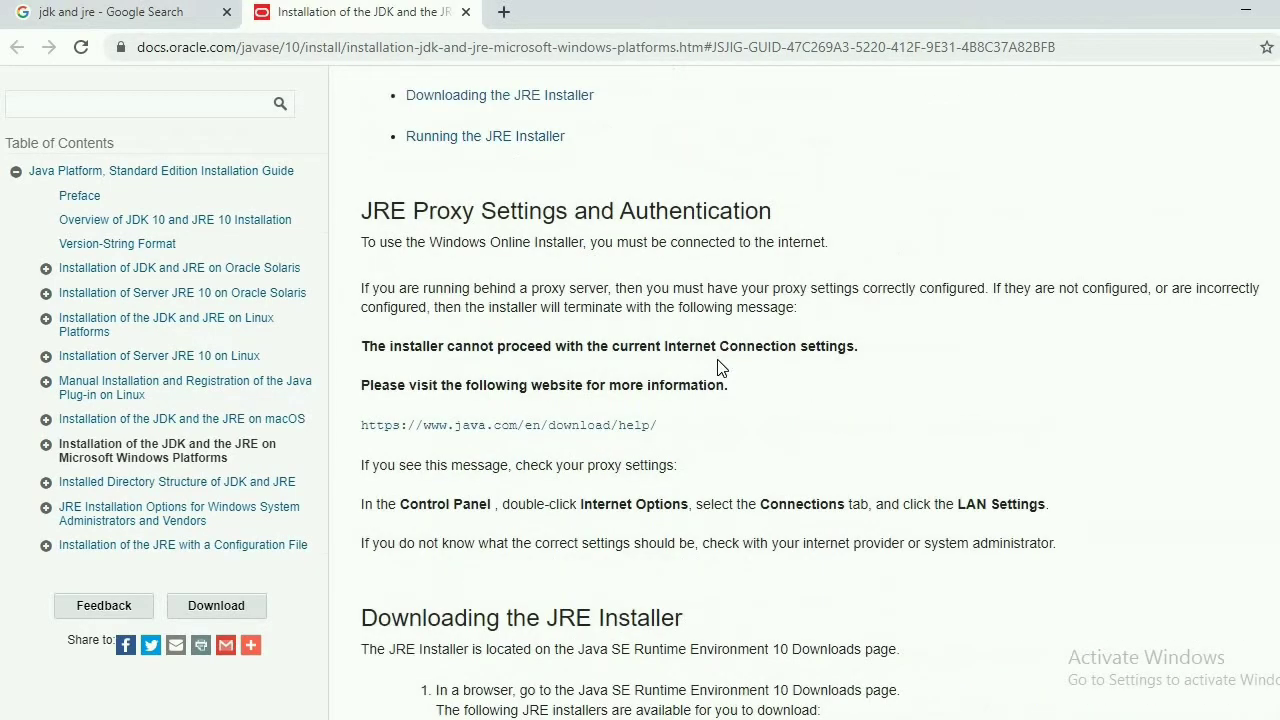
scroll(717, 367, up, 6)
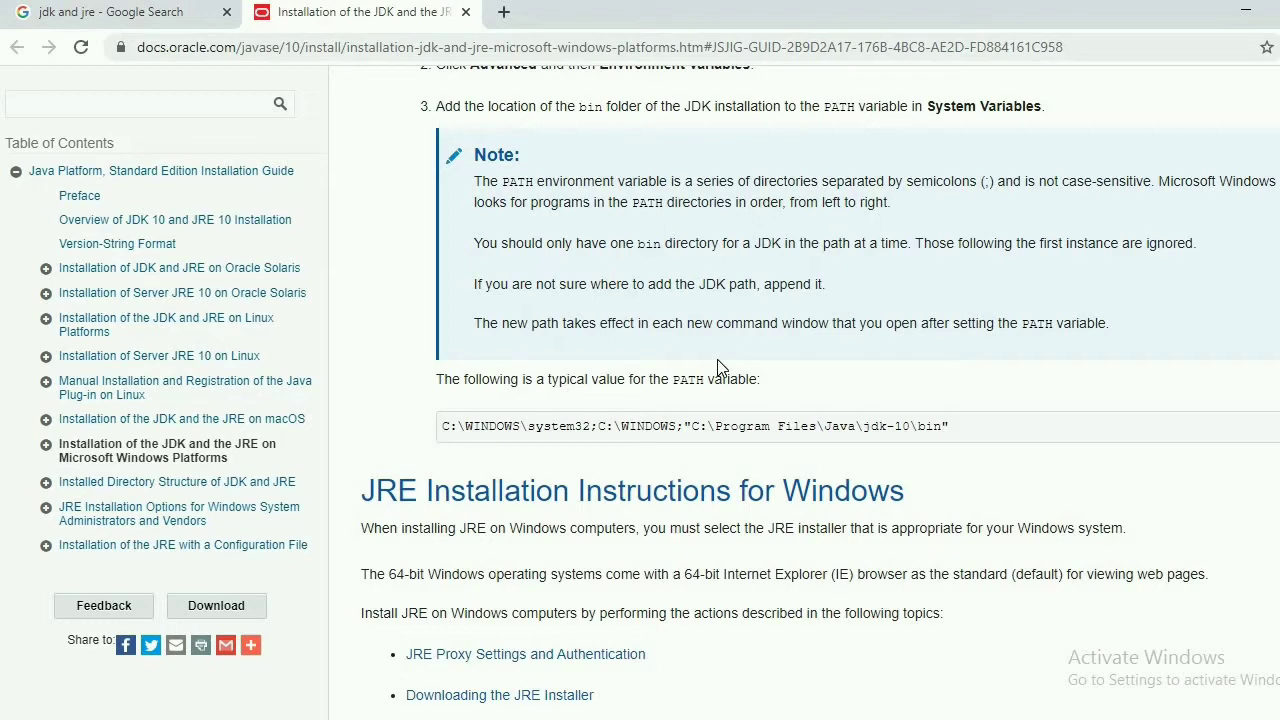
scroll(717, 367, down, 2)
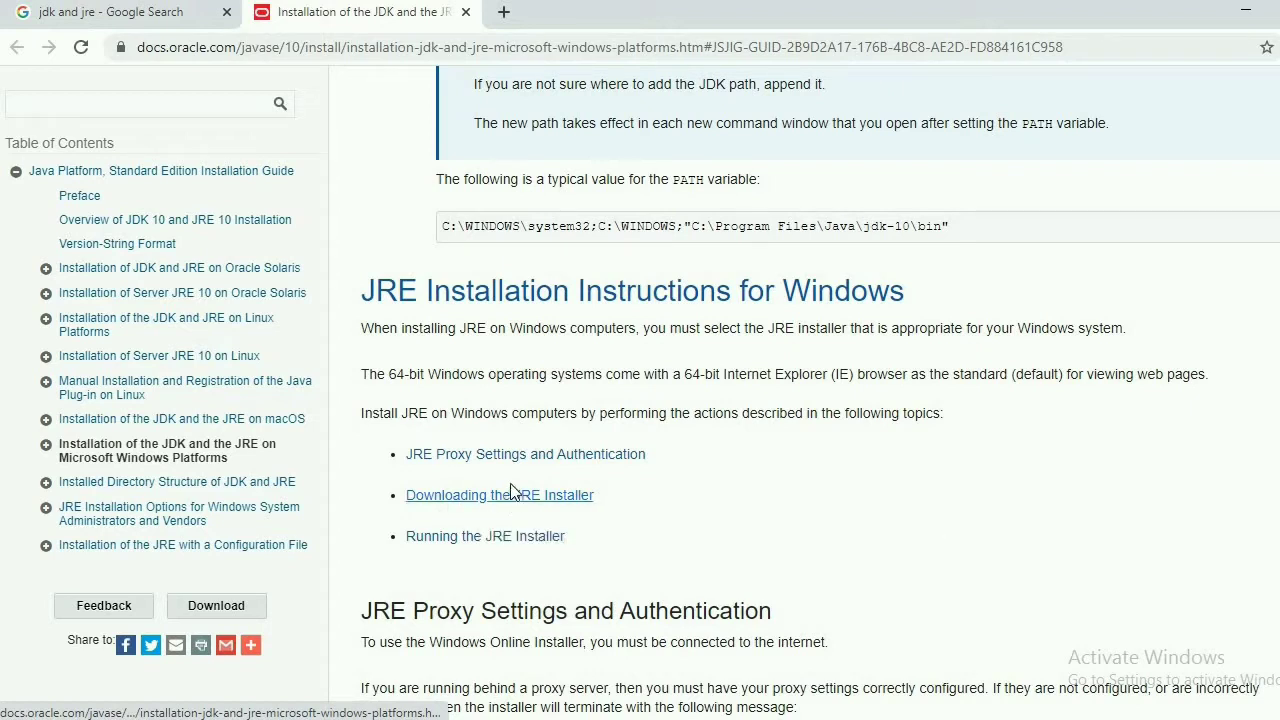
scroll(511, 480, up, 1)
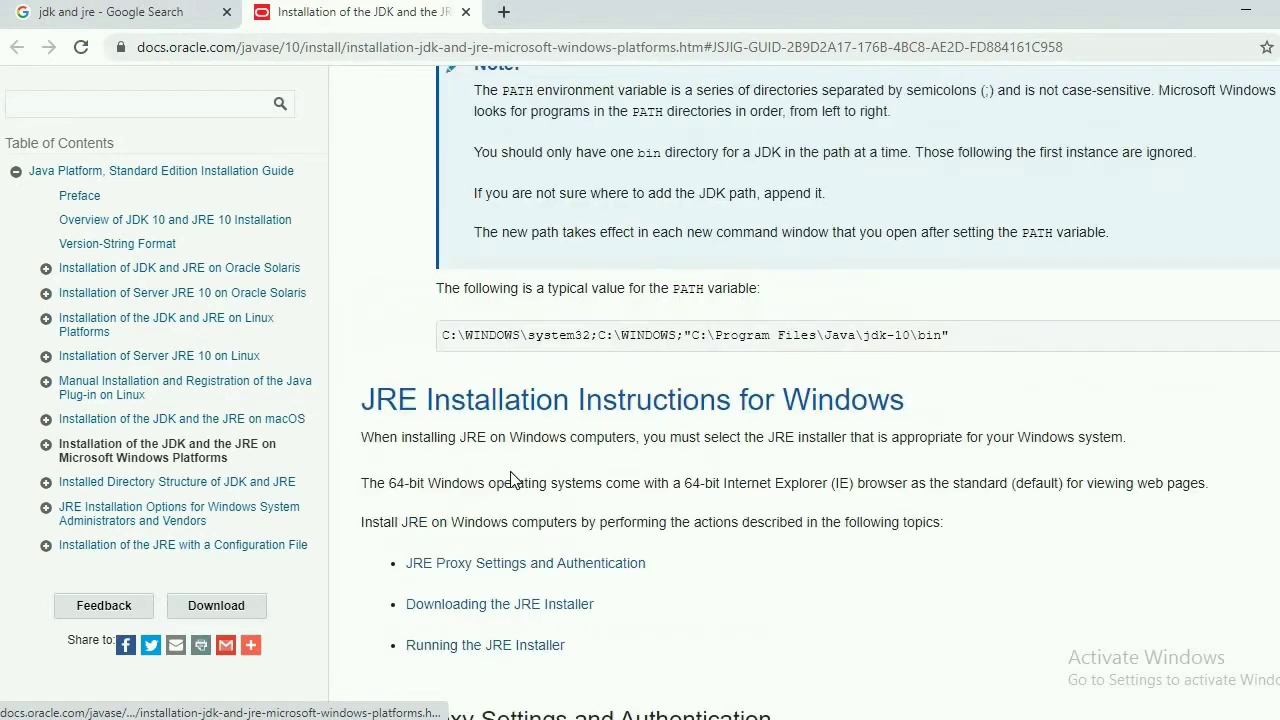
Open the "Downloading the JDK Installer" topic from the JDK installation instructions in a new browser tab
scroll(510, 478, up, 4)
scroll(510, 472, up, 4)
scroll(510, 470, up, 4)
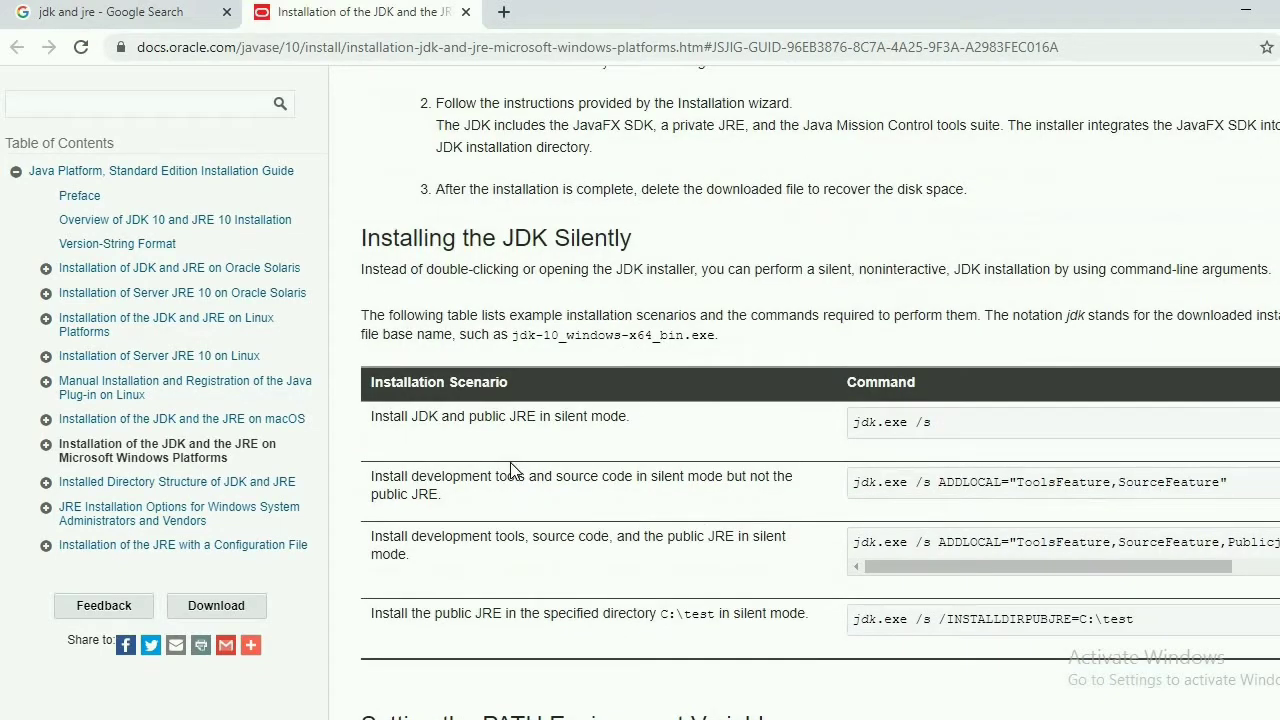
scroll(510, 470, up, 3)
scroll(510, 472, up, 1)
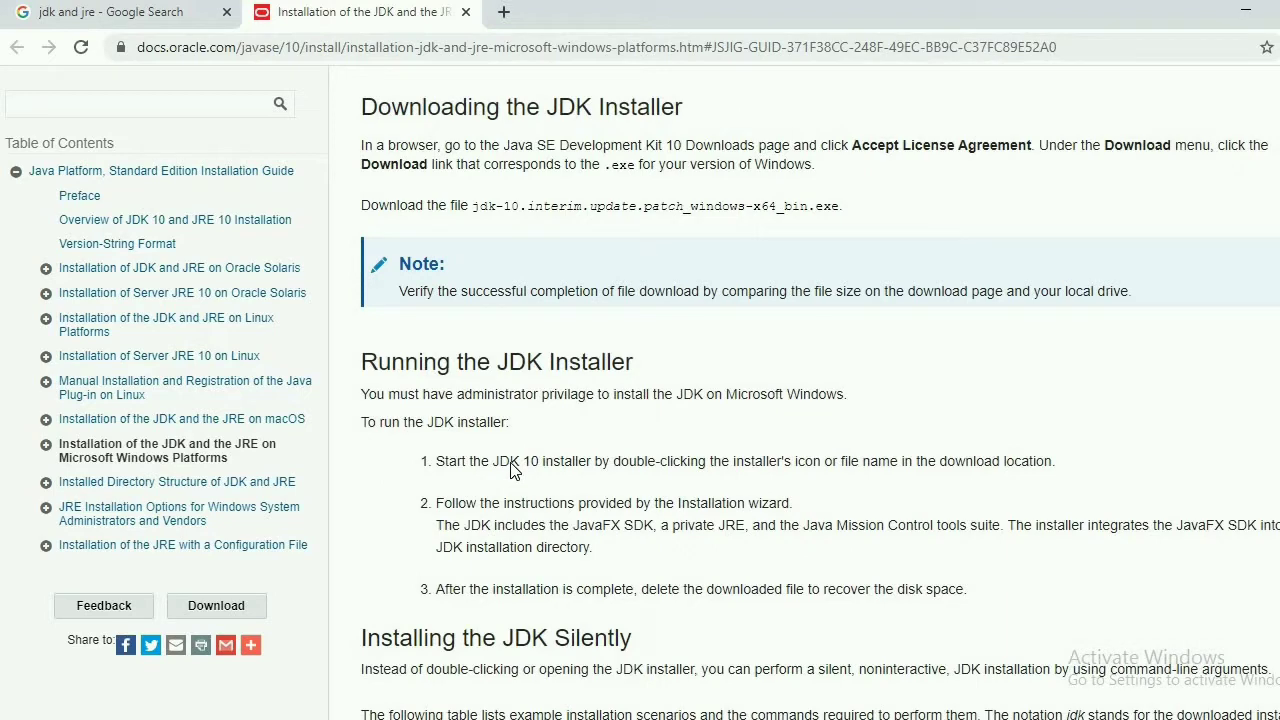
scroll(510, 472, up, 3)
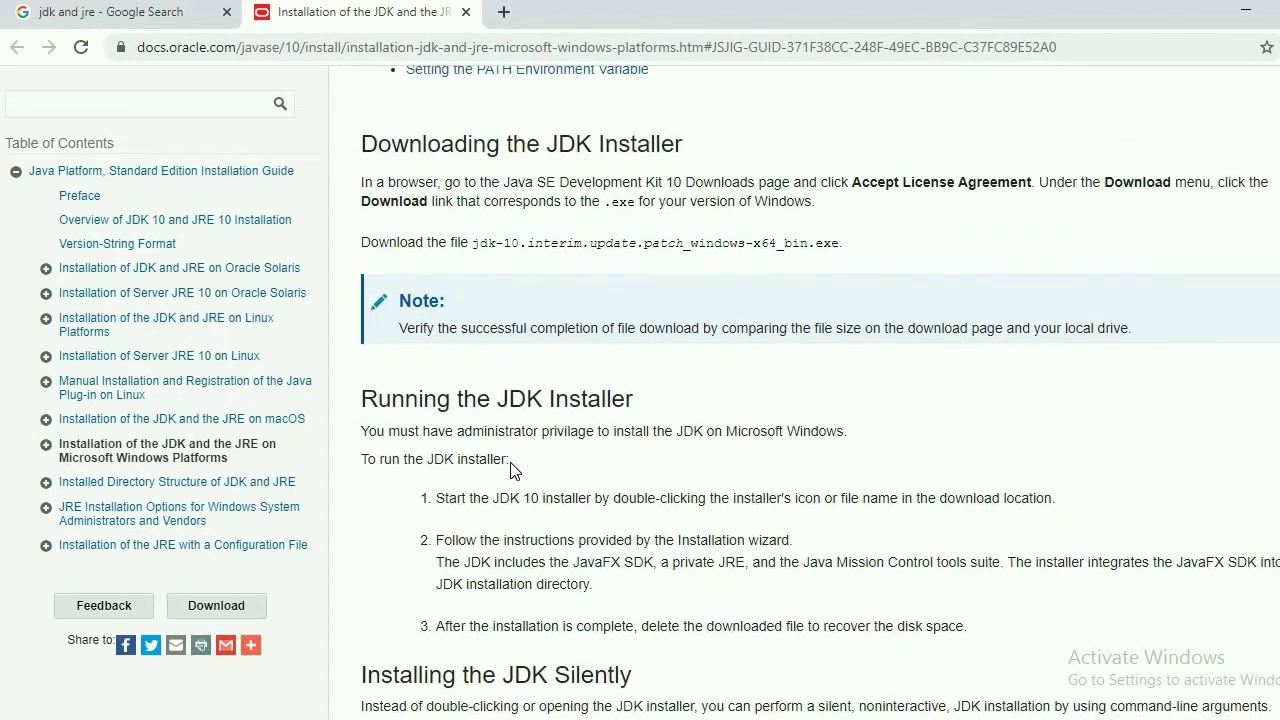
scroll(512, 471, up, 1)
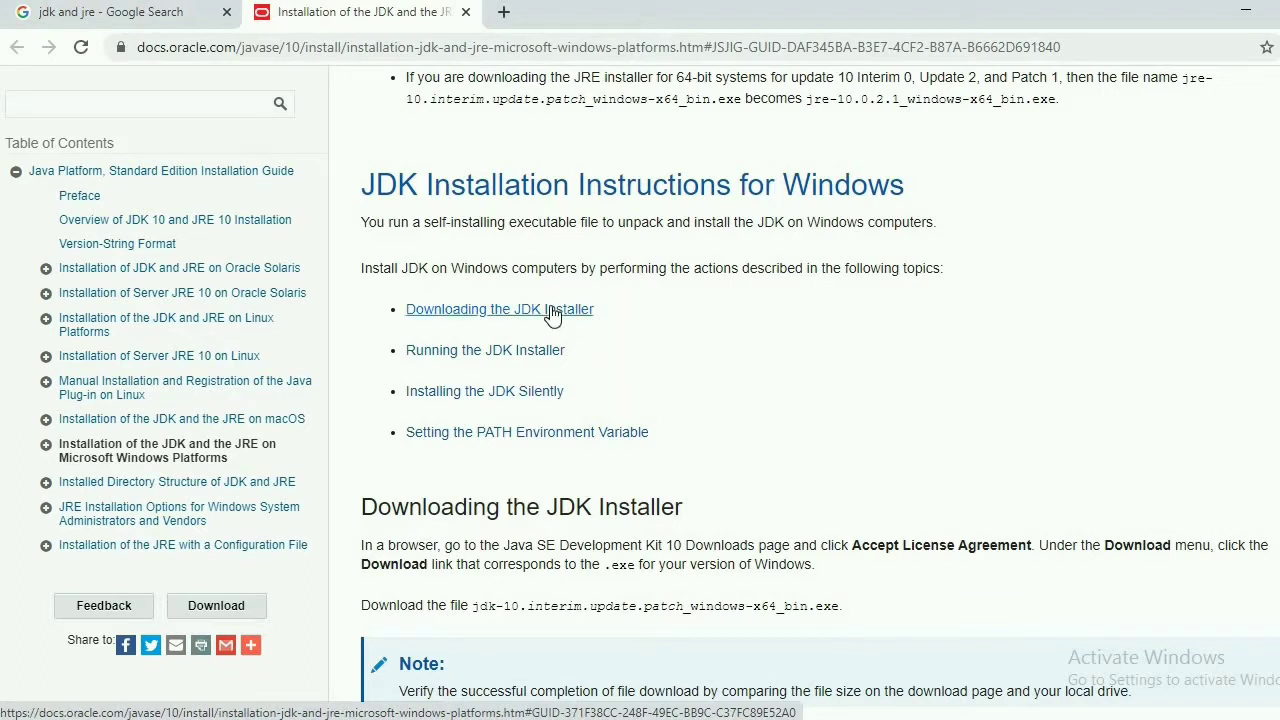
middle_click(537, 355)
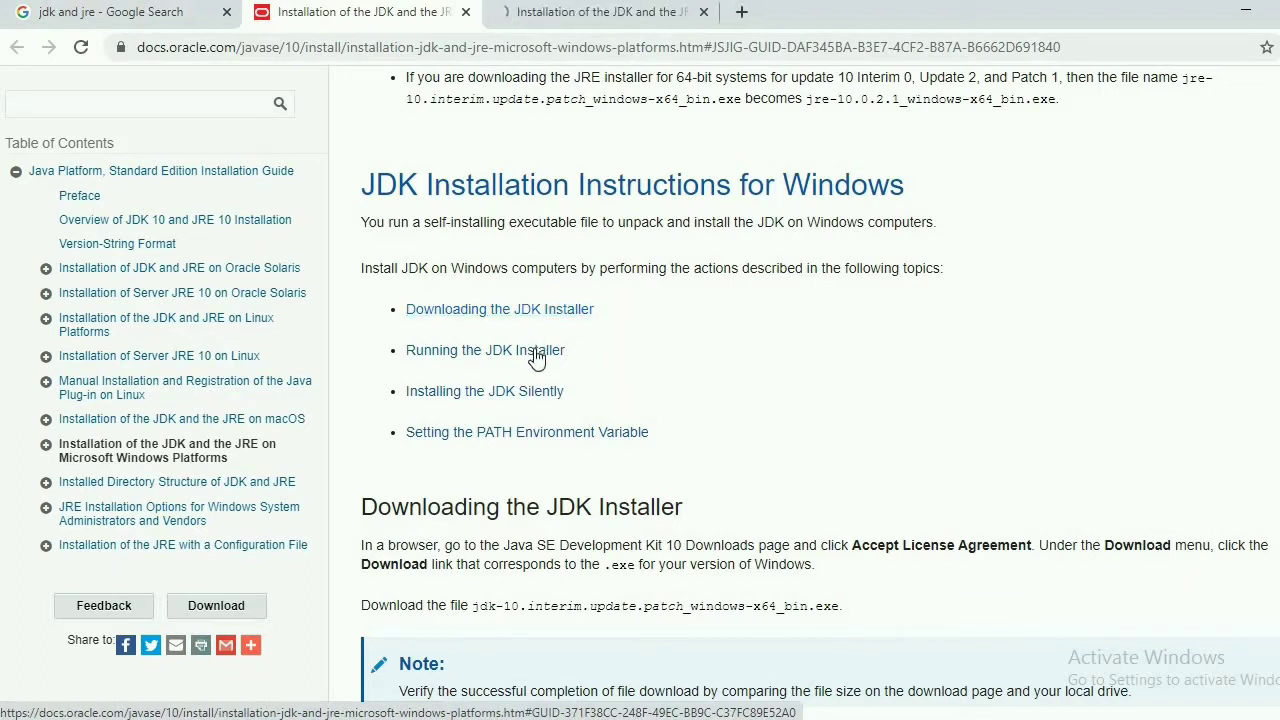
Open the "Downloading the JRE Installer" topic from the JRE installation instructions in another new browser tab
scroll(537, 358, down, 1)
scroll(537, 358, down, 4)
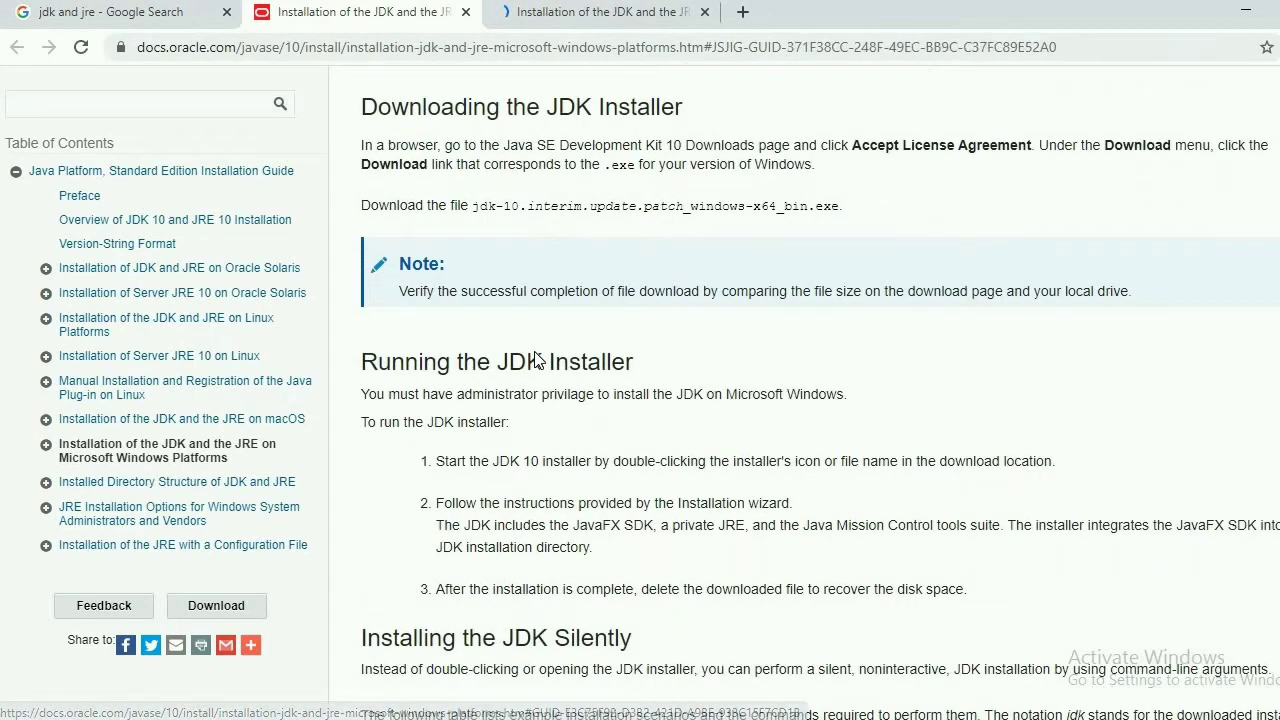
scroll(537, 360, down, 4)
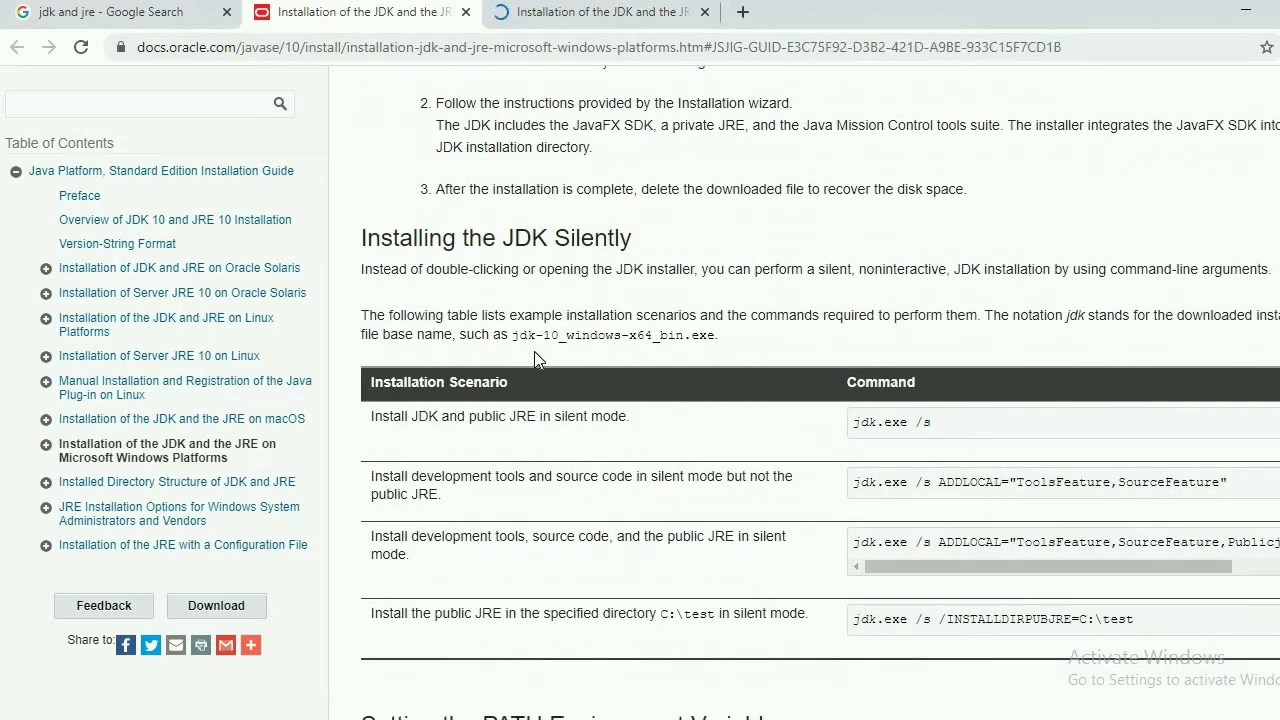
scroll(534, 351, down, 5)
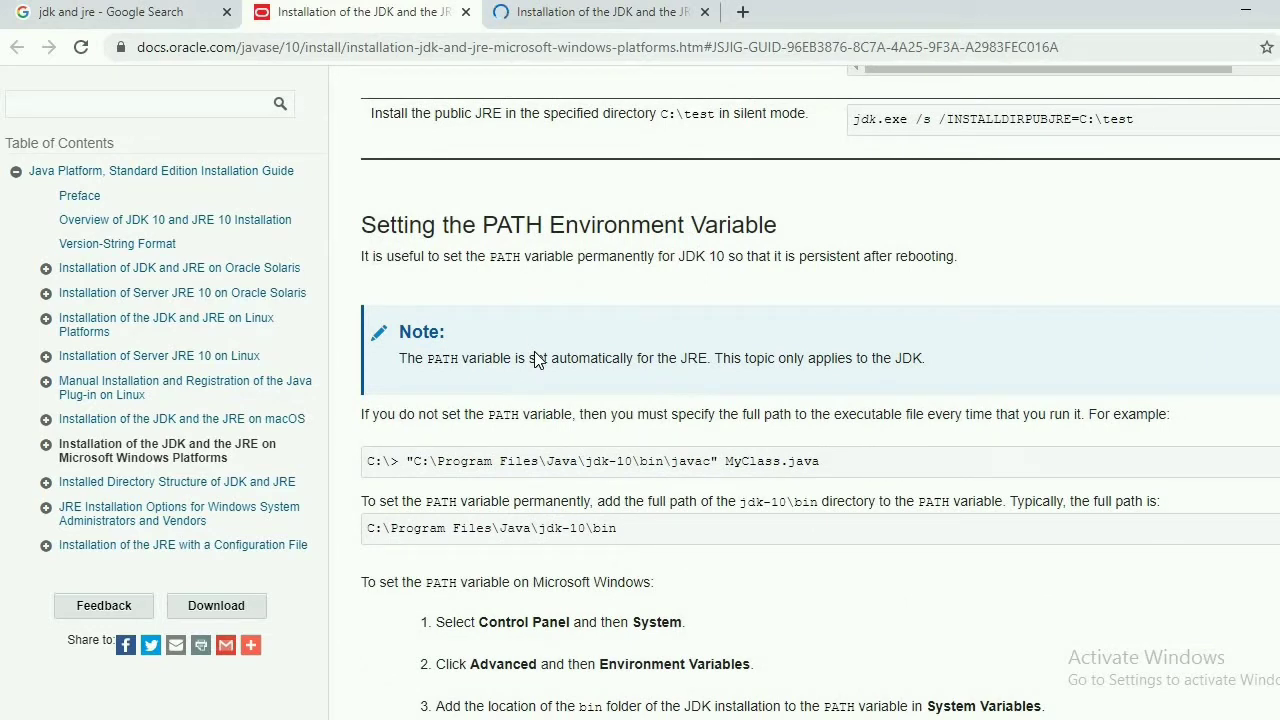
scroll(534, 358, down, 5)
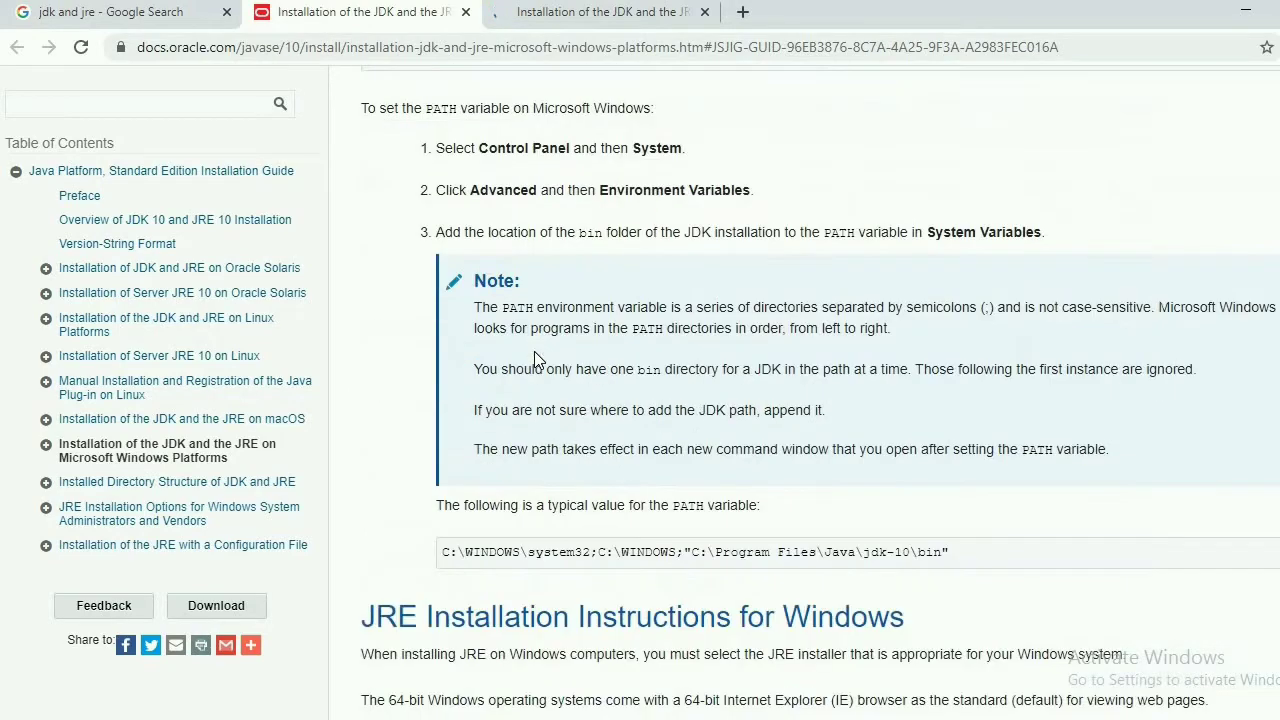
scroll(534, 351, down, 1)
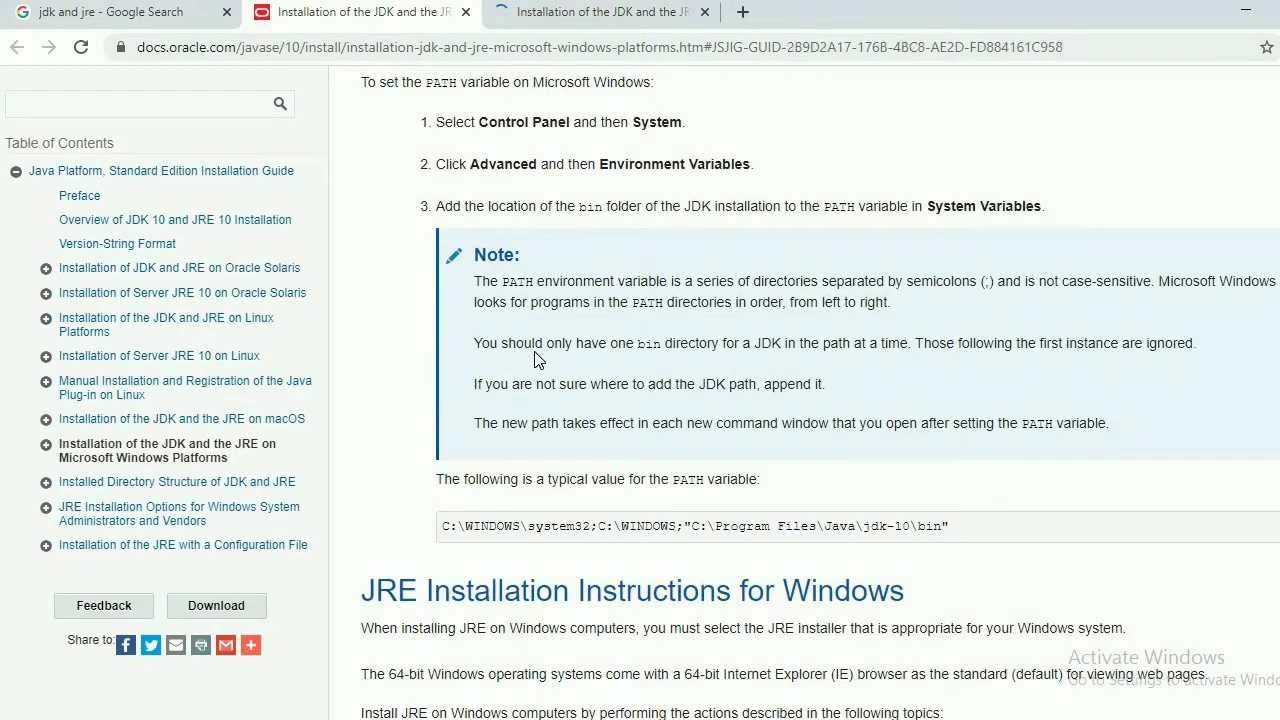
scroll(534, 351, down, 4)
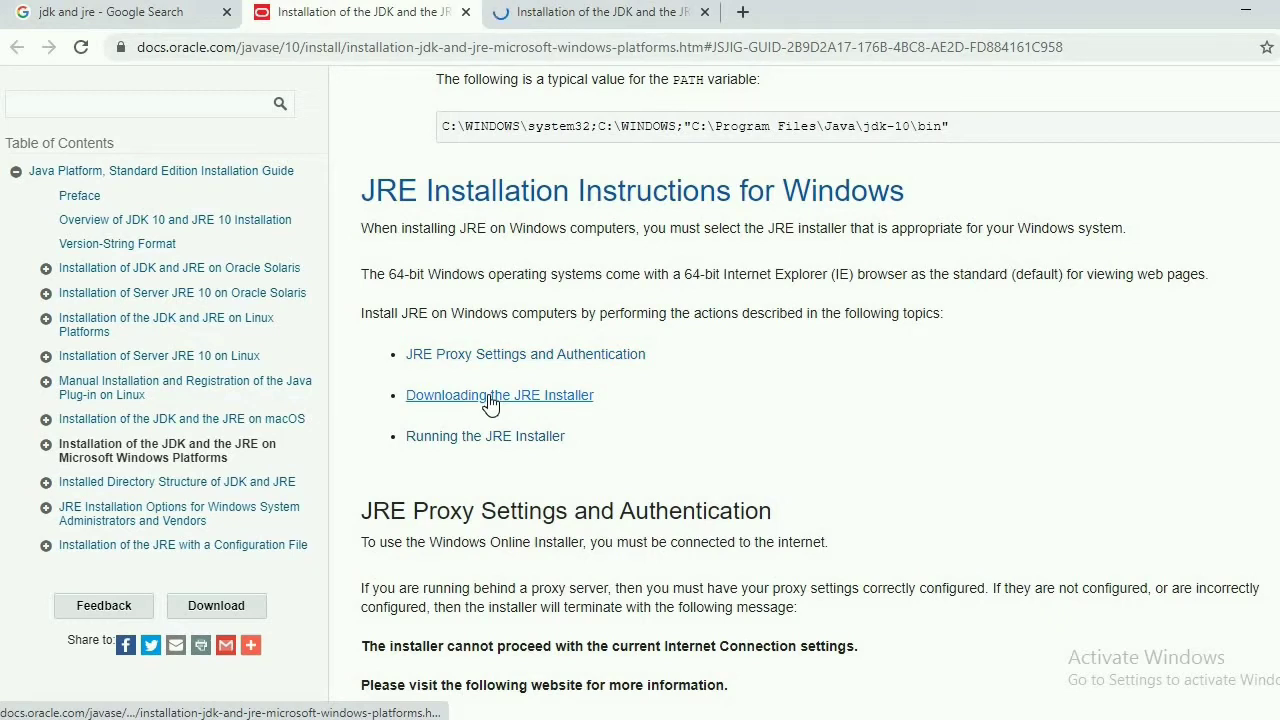
middle_click(490, 398)
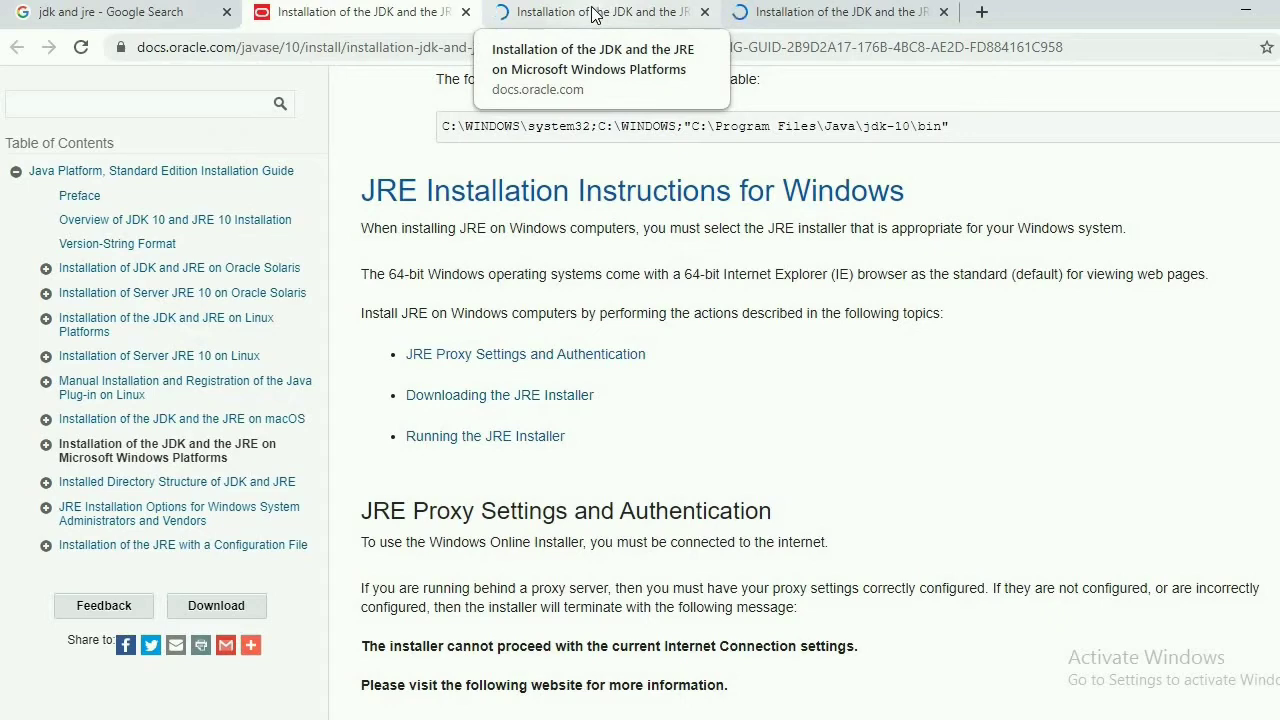
Review the JDK and JRE installer download instructions in their two separate tabs, ending on the JDK one
click(592, 12)
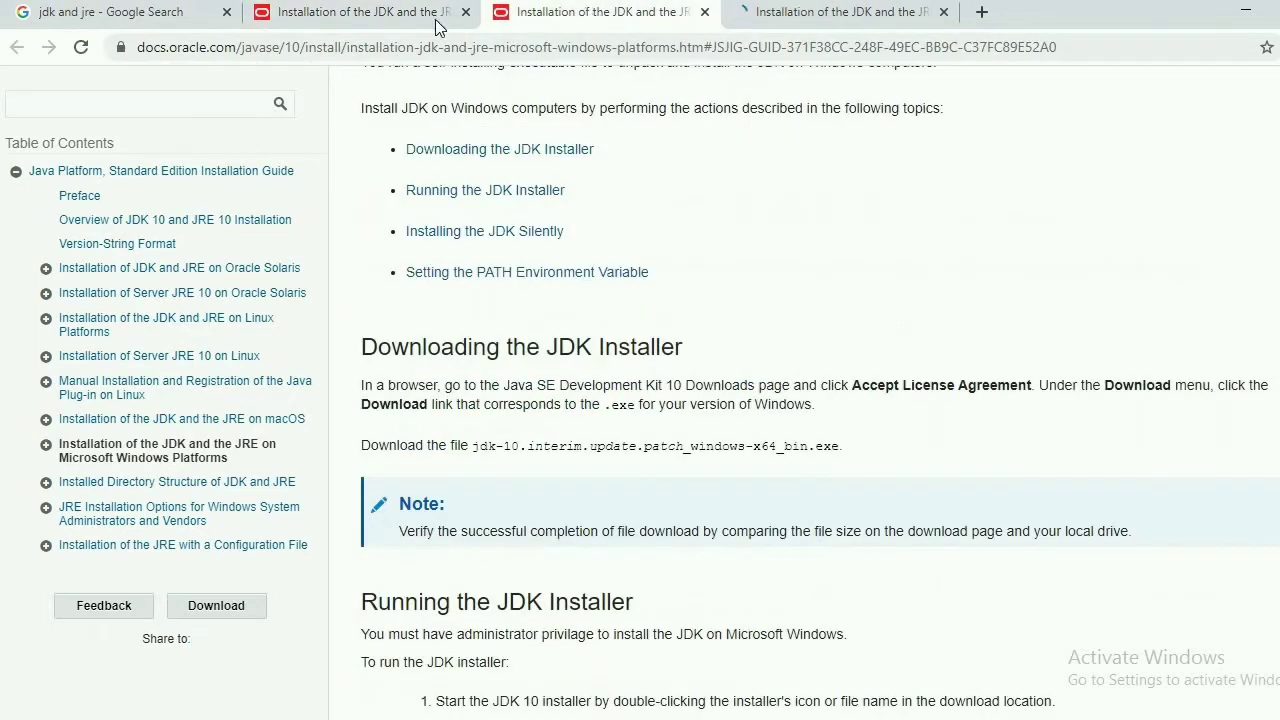
click(368, 13)
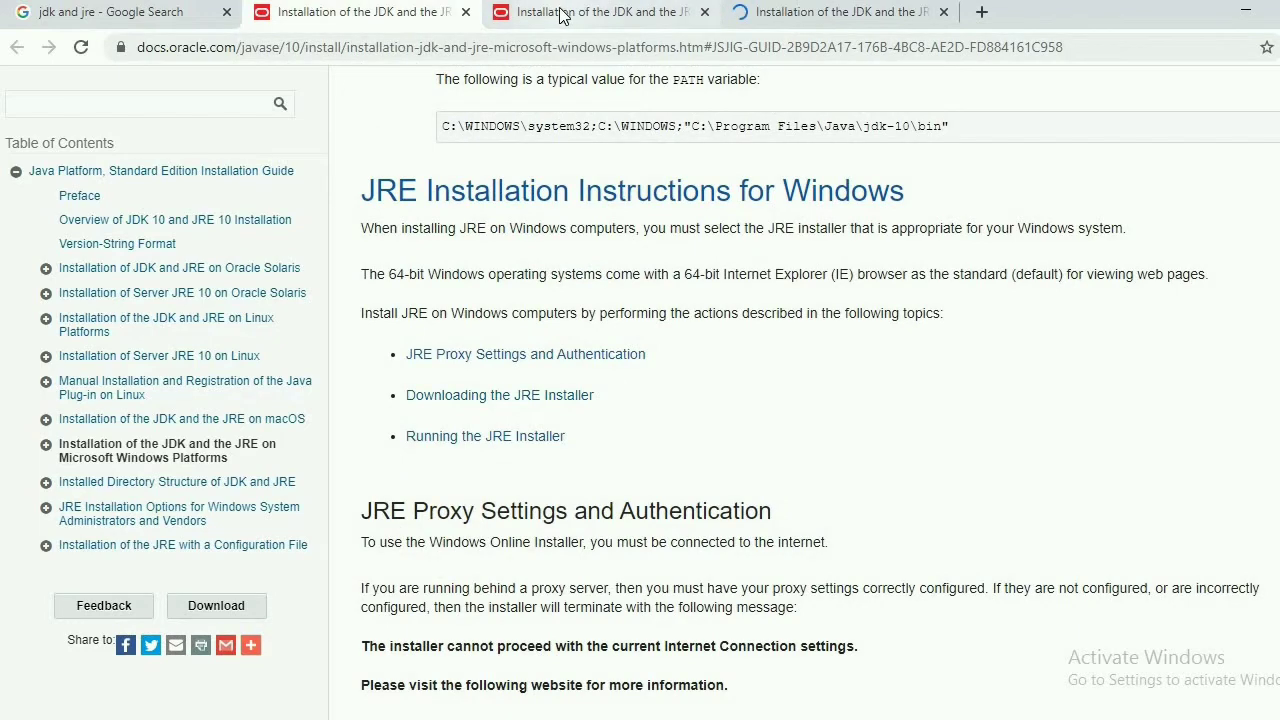
click(565, 14)
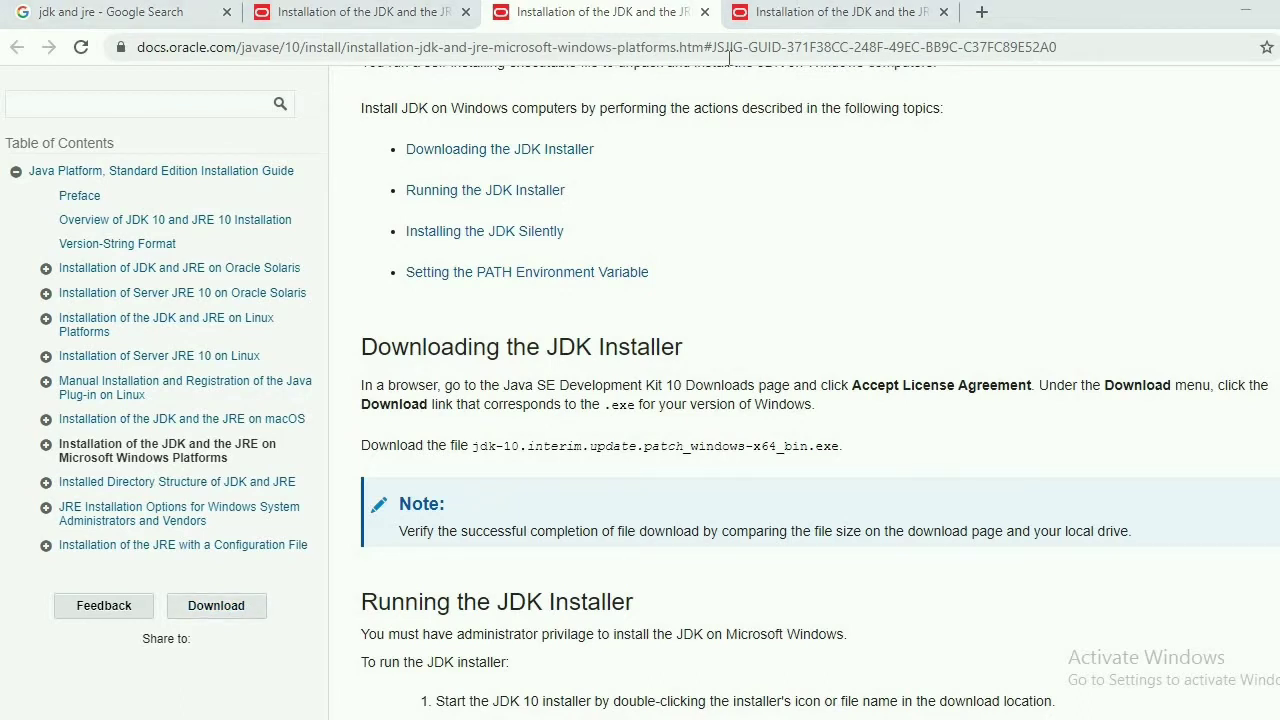
click(815, 15)
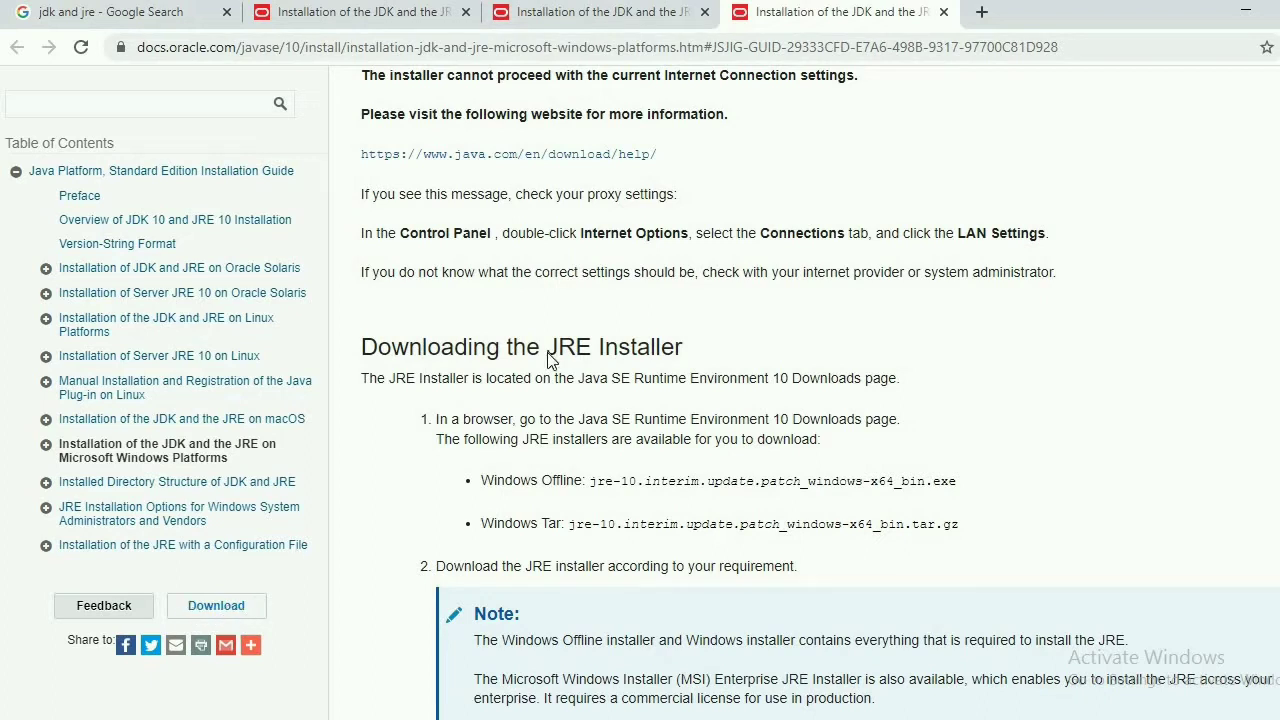
click(636, 12)
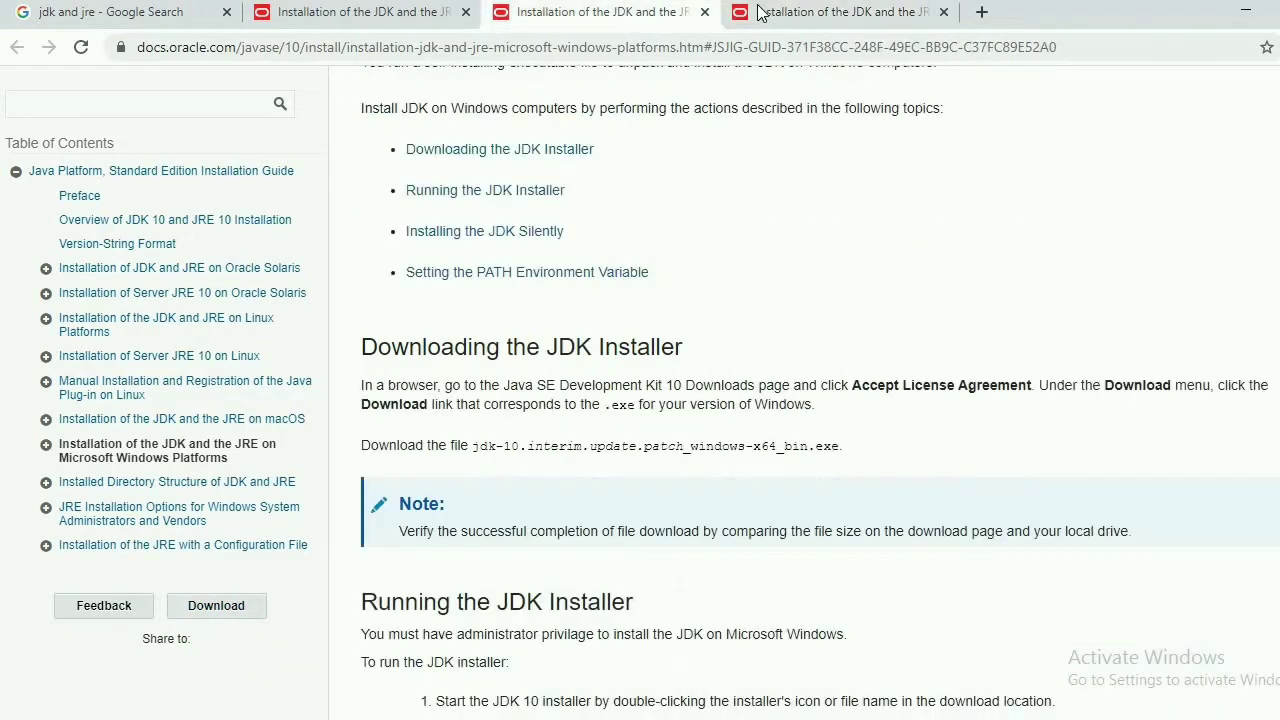
click(818, 12)
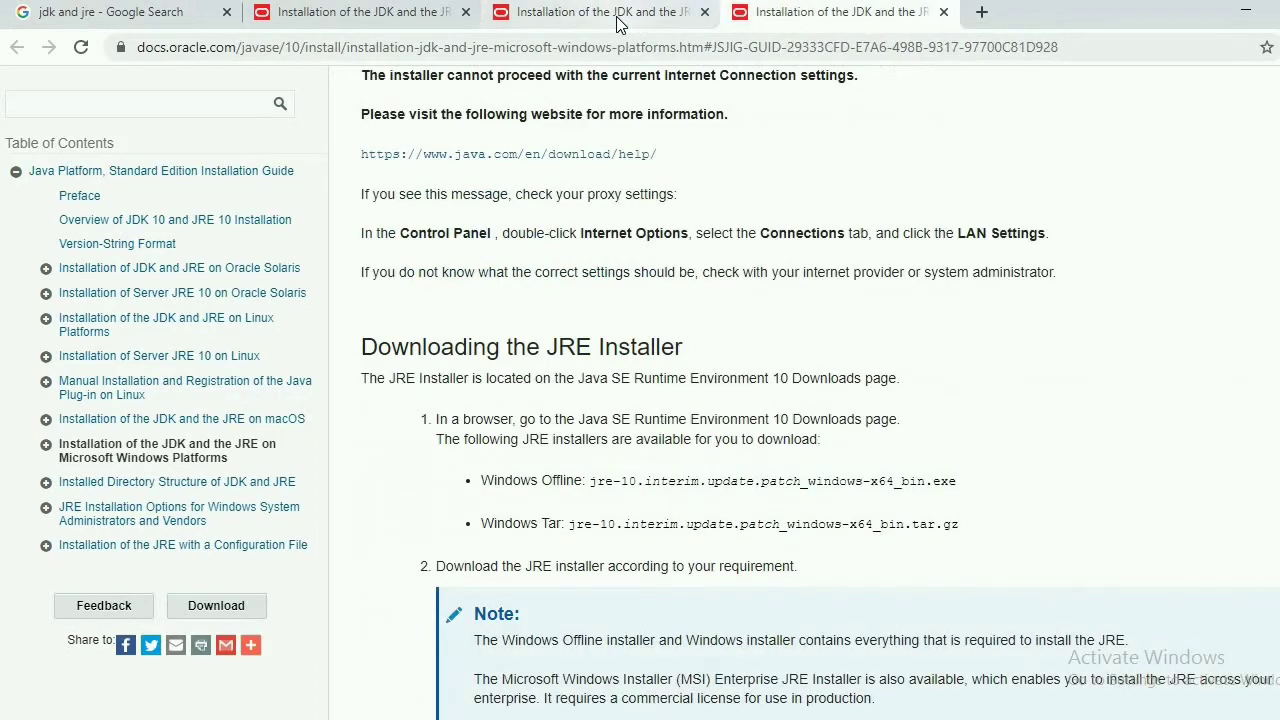
click(618, 20)
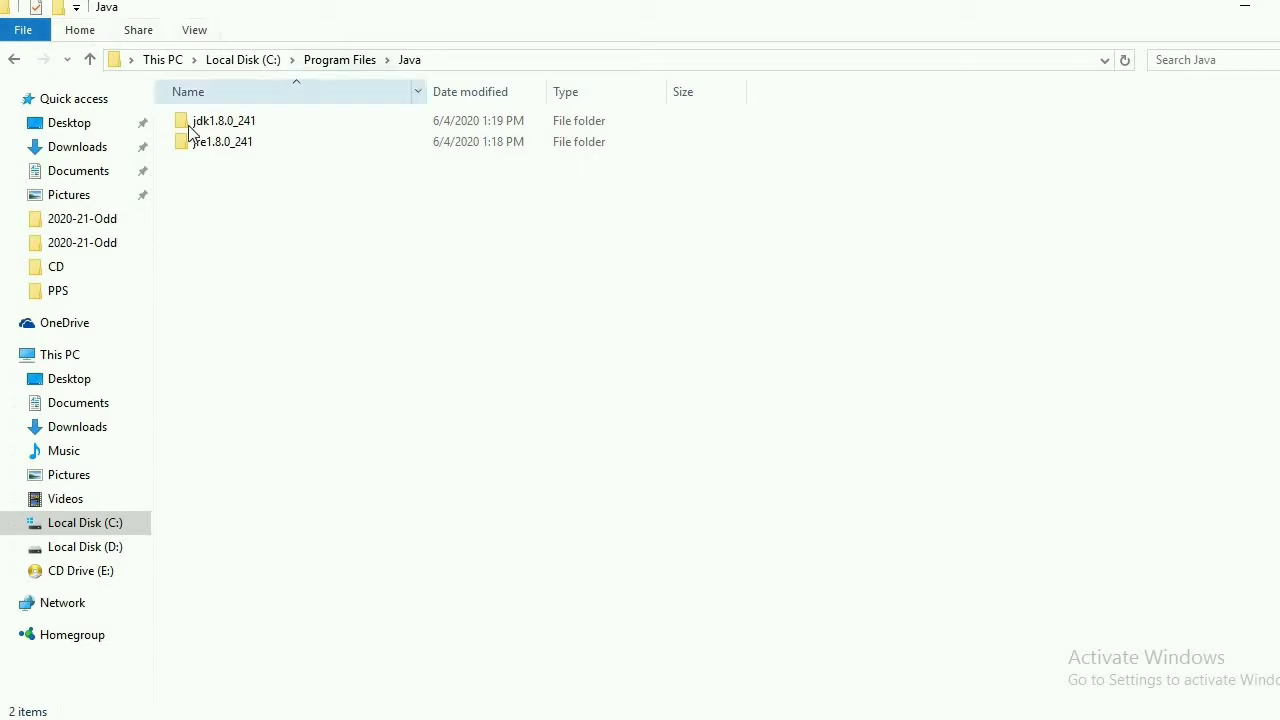
Check the JDK and JRE folders in Program Files\Java, and run the javac command in a new Command Prompt window
click(236, 153)
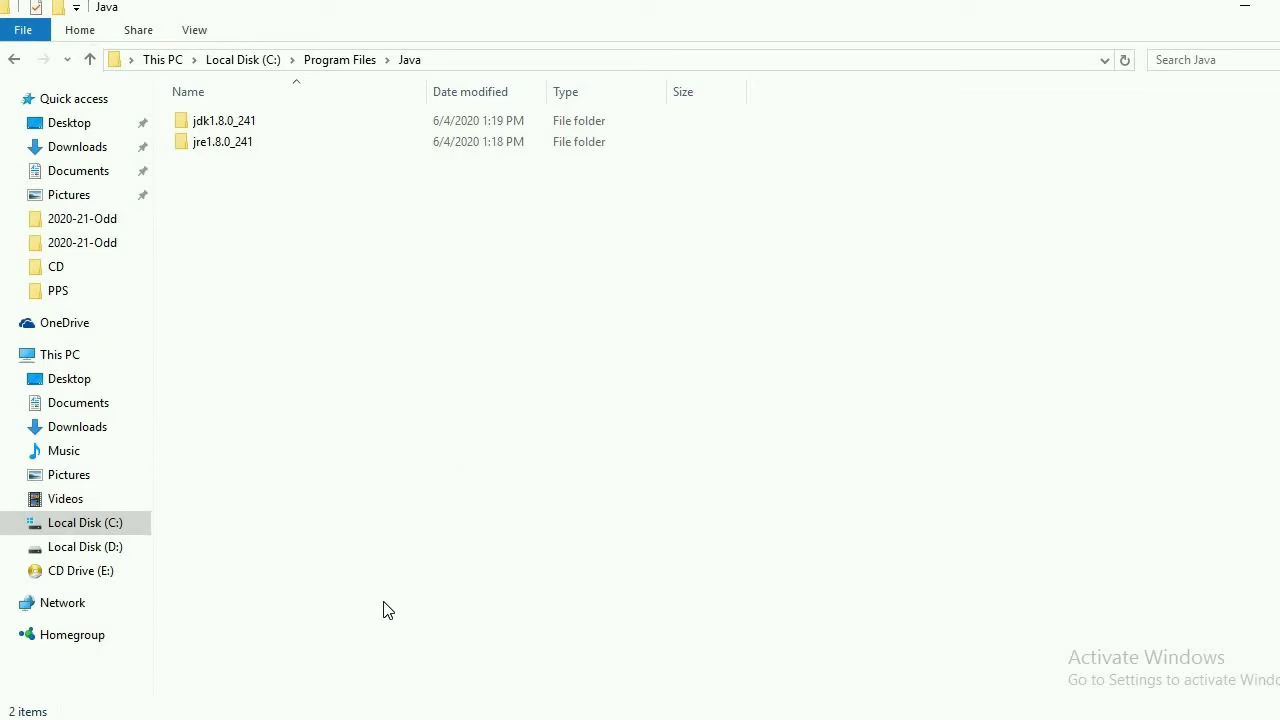
key(super+r)
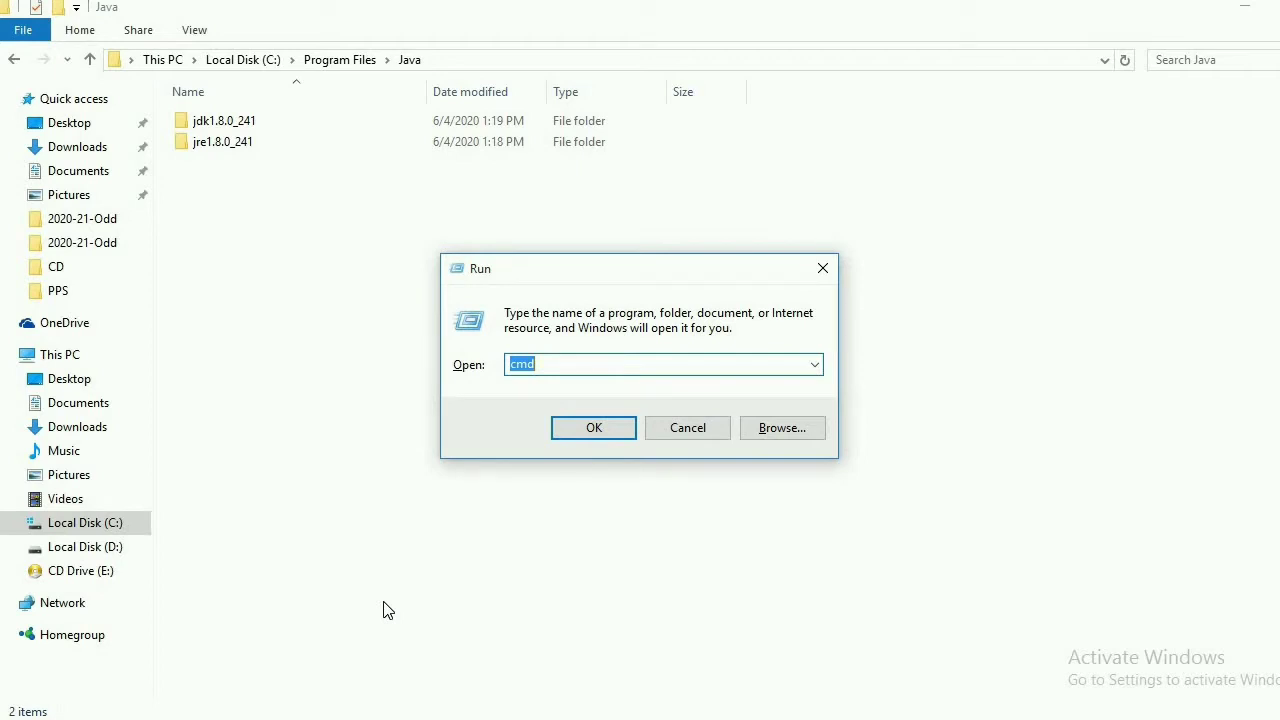
key(Return)
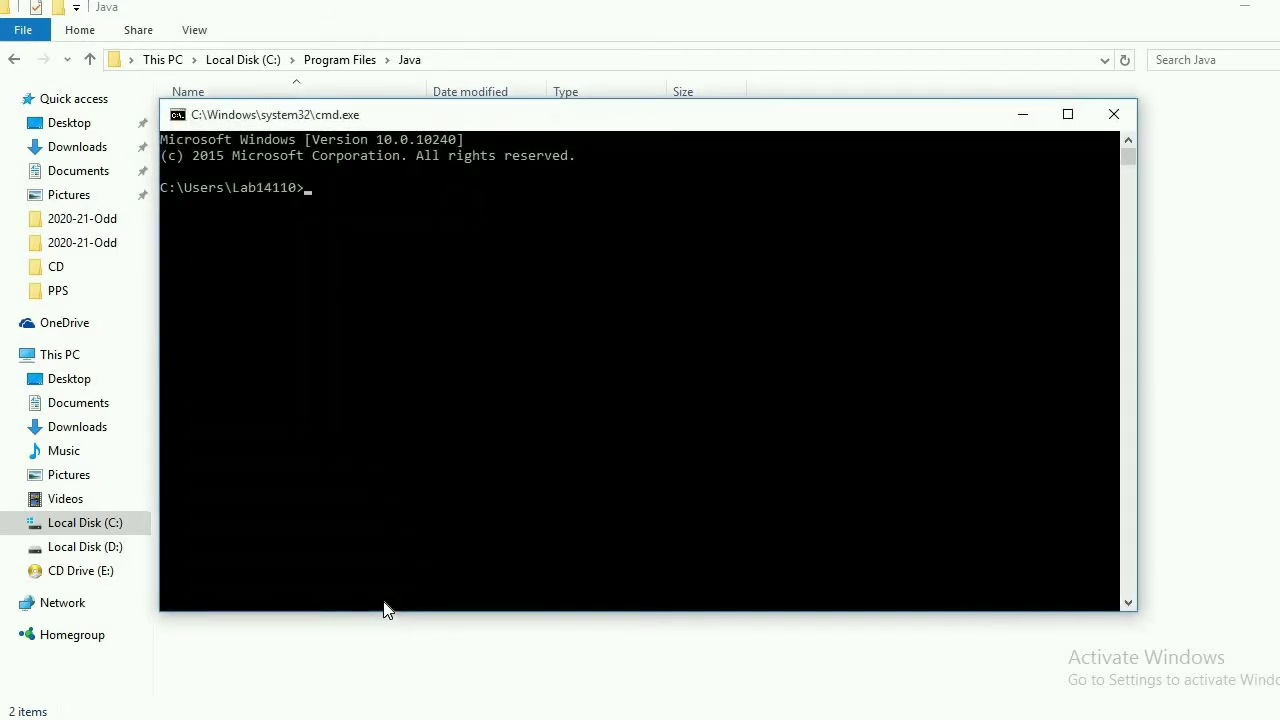
text(javac)
key(Return)
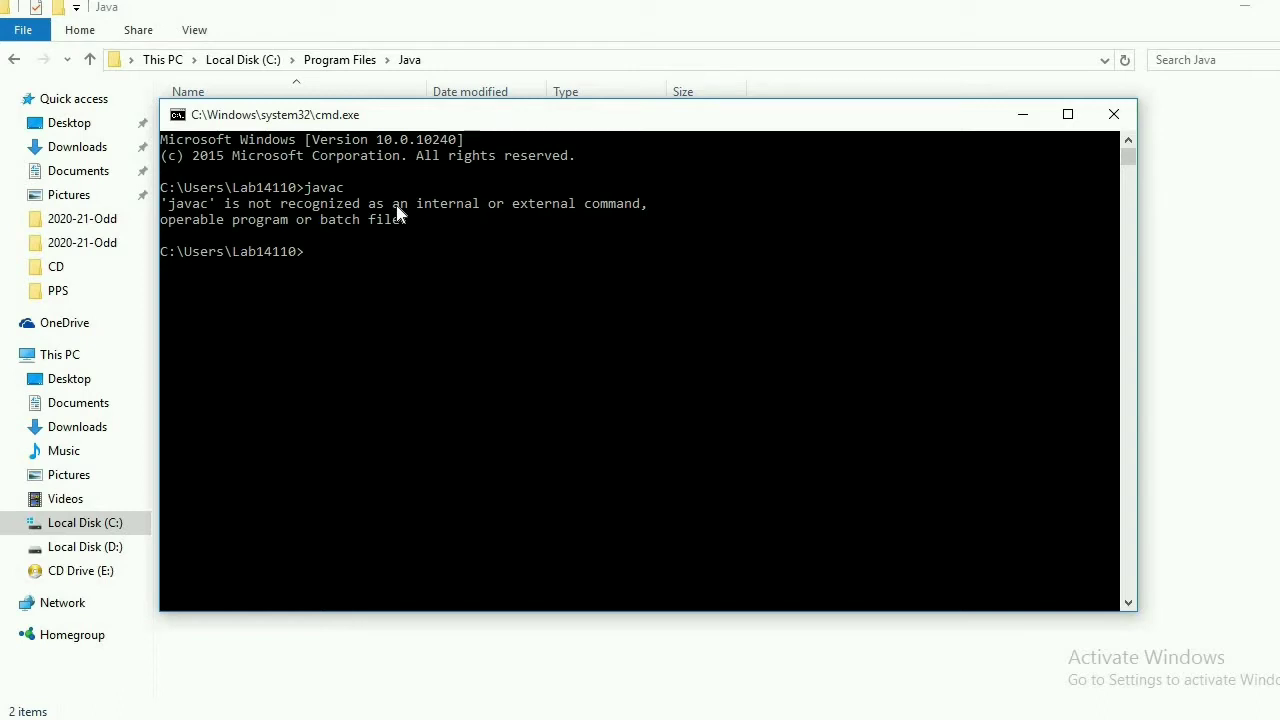
Search Windows for "control" and open Control Panel
key(super)
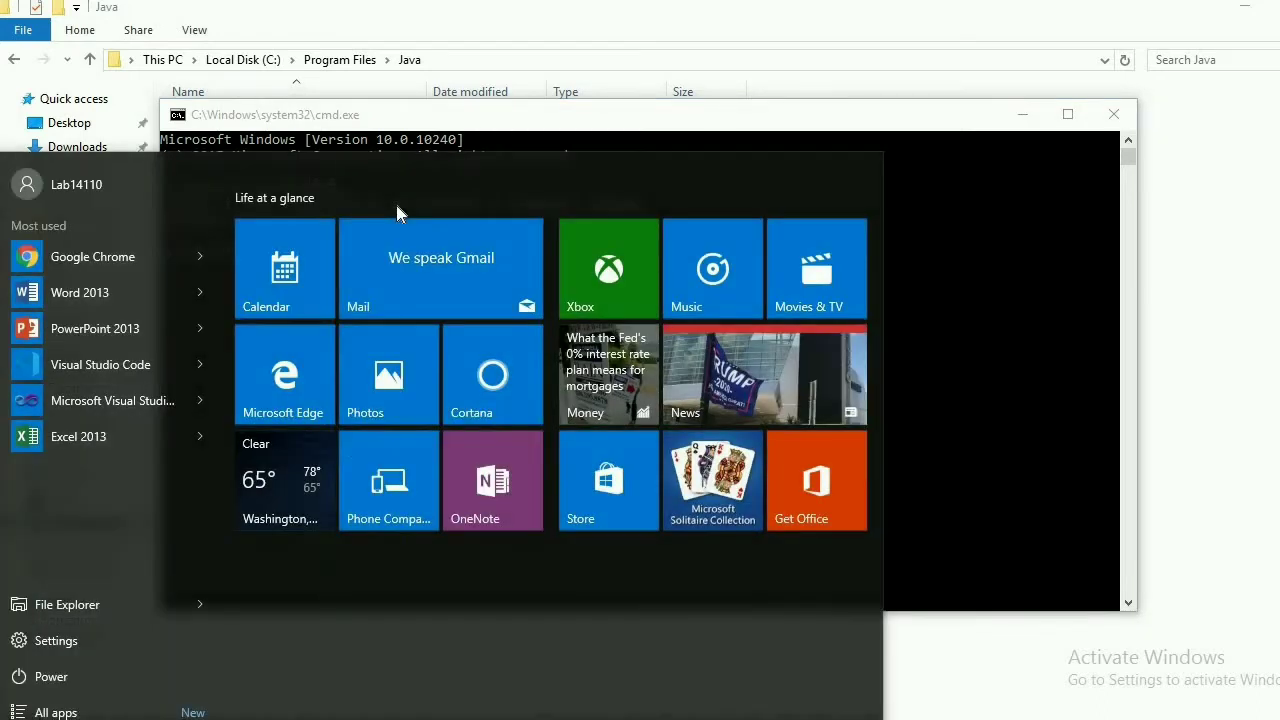
text(c)
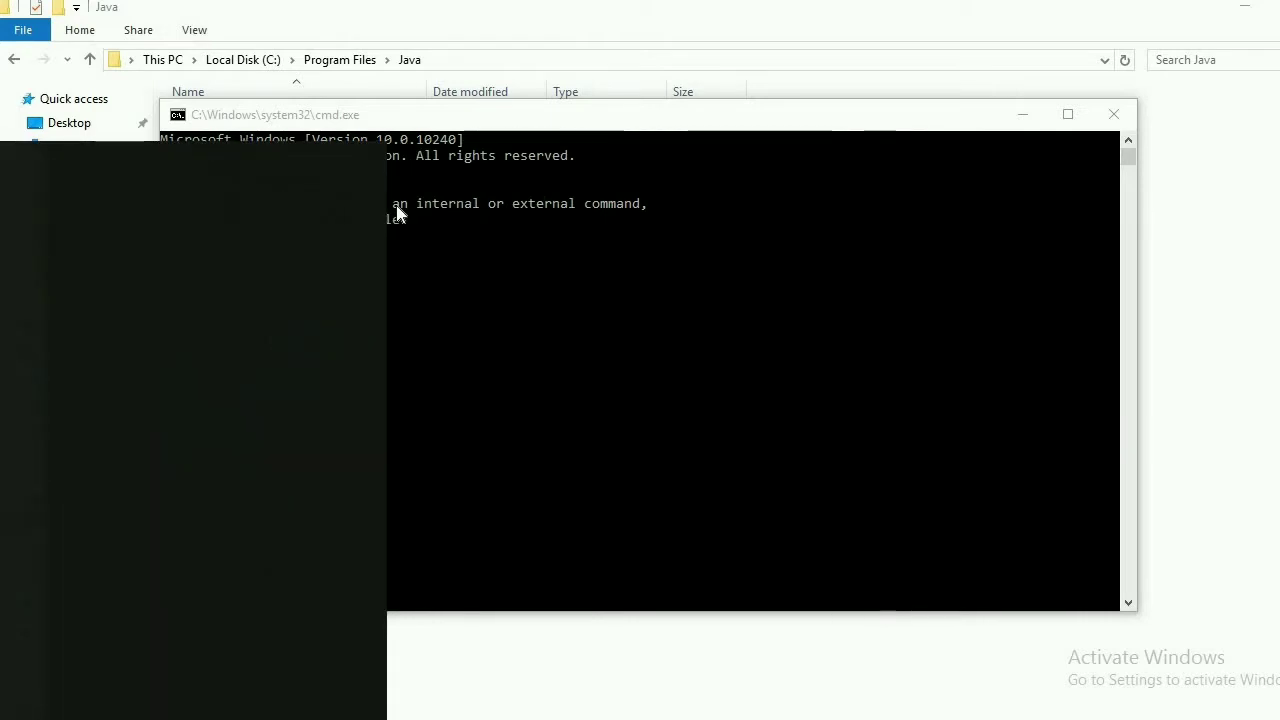
text(on)
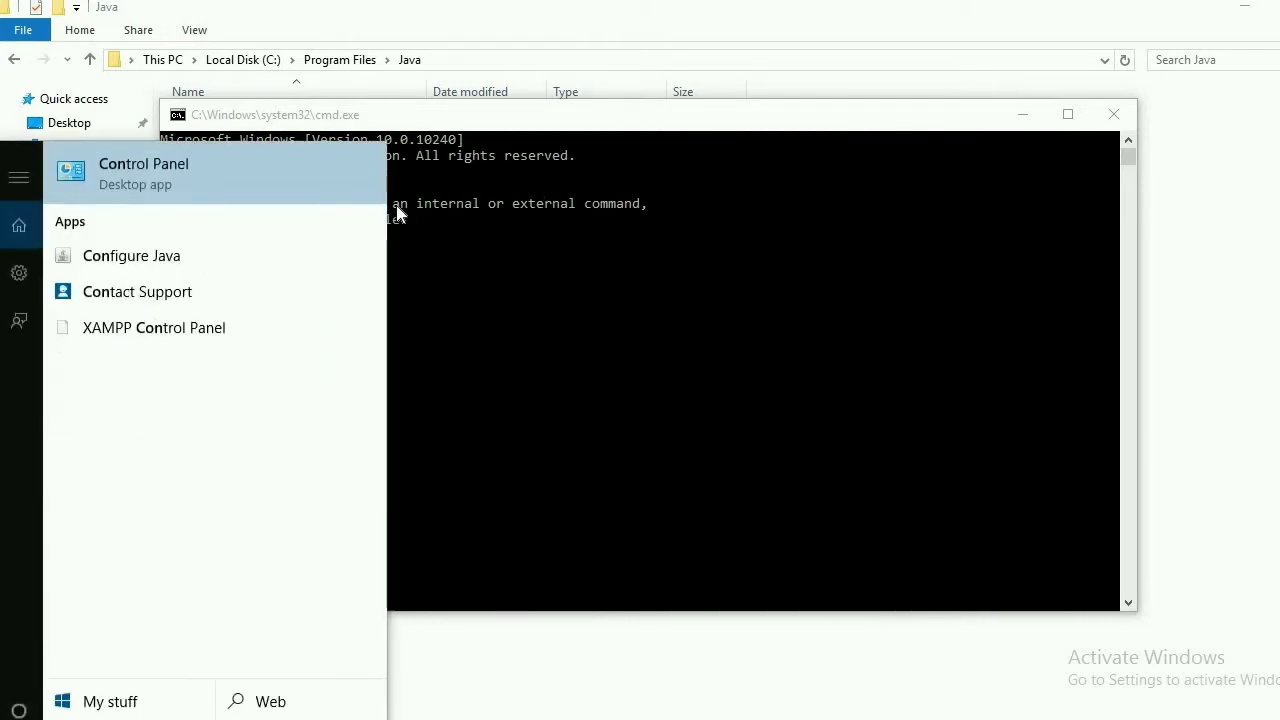
text(t)
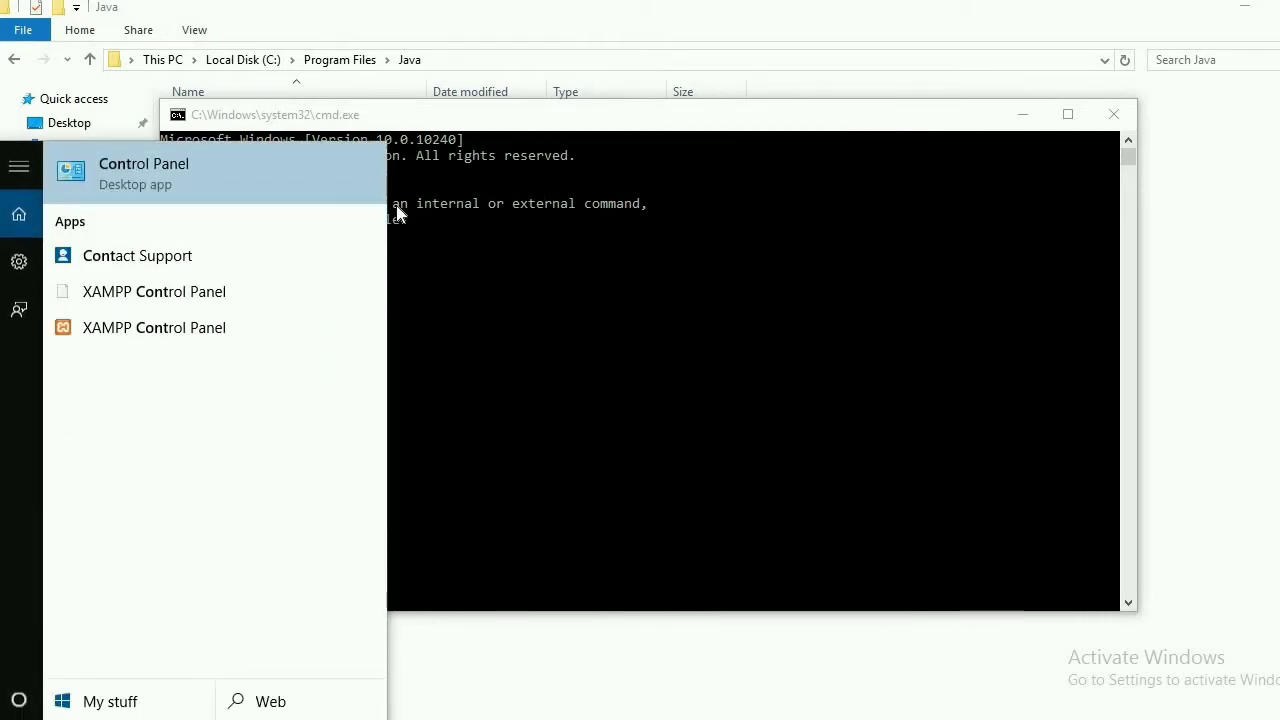
text(ro)
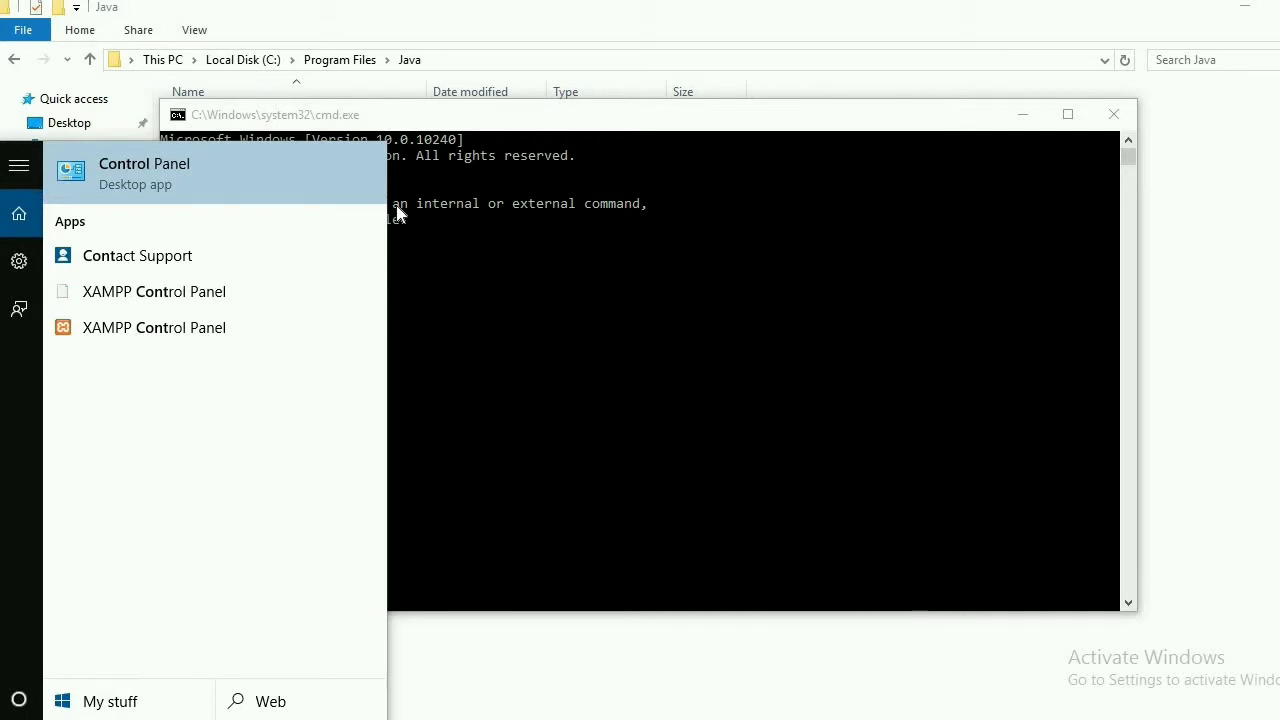
text(l)
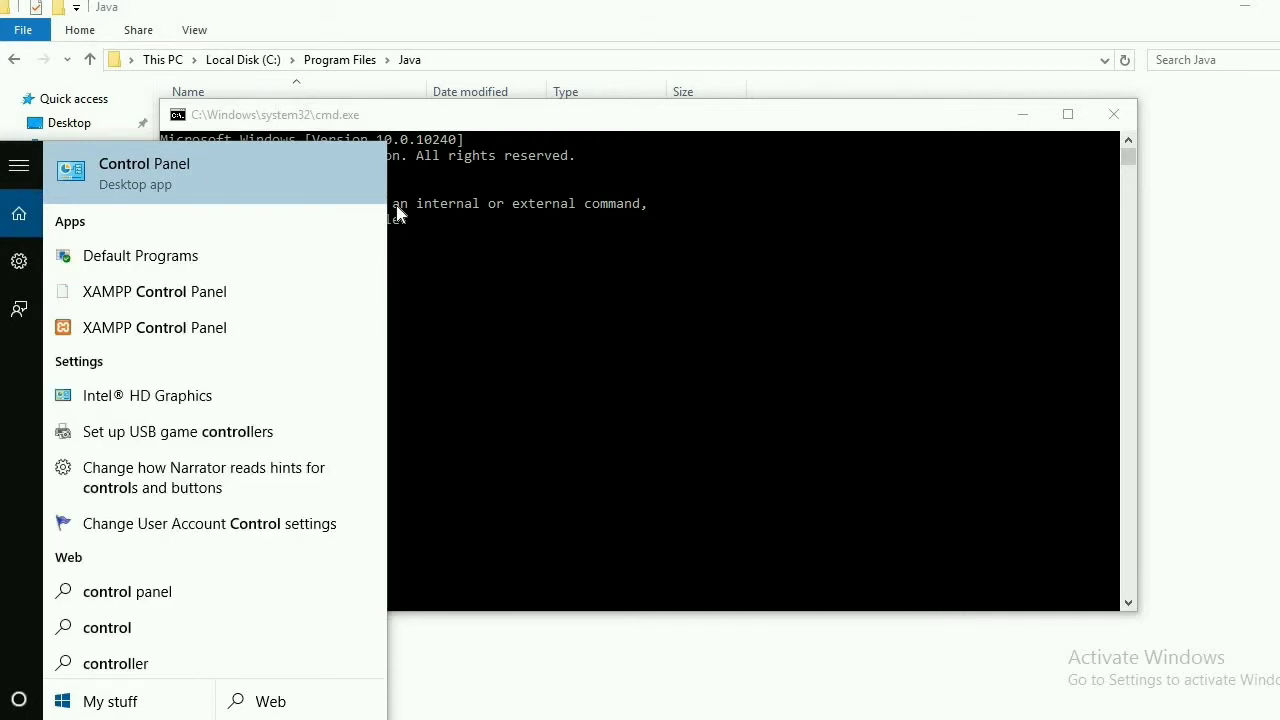
key(Return)
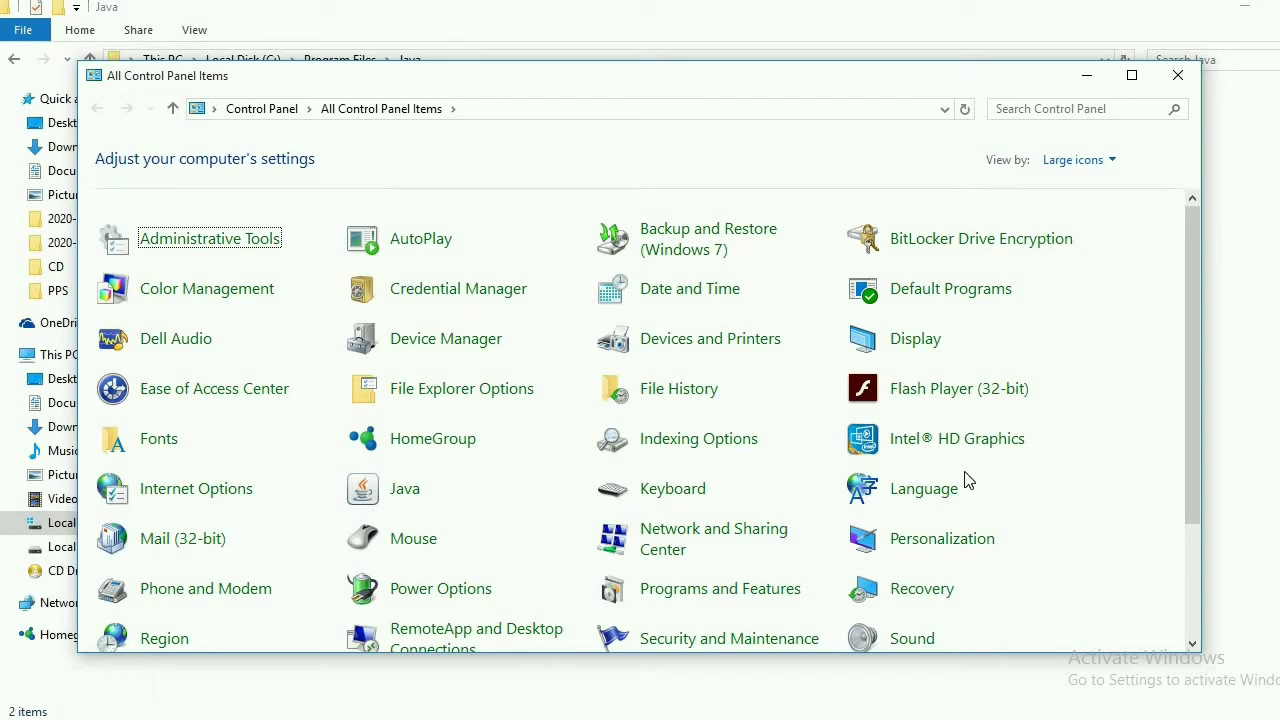
Open the Environment Variables dialog through the advanced system settings of the System page
click(690, 535)
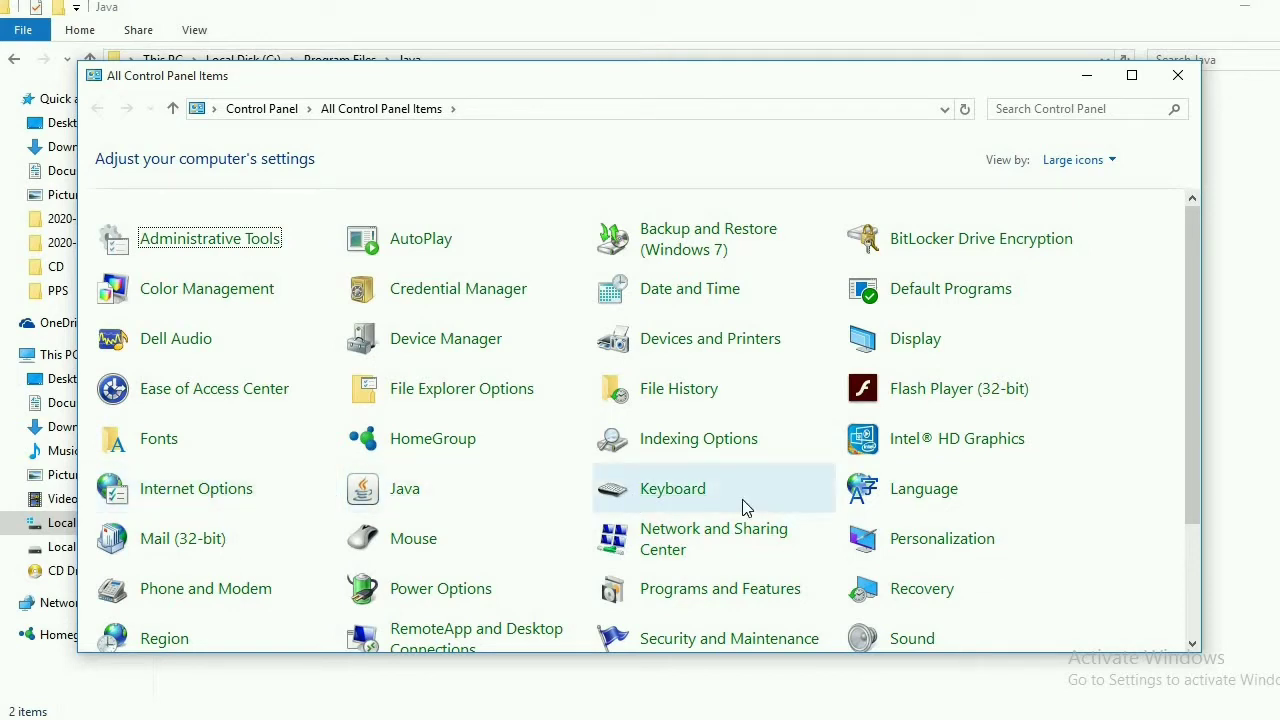
scroll(743, 507, down, 3)
scroll(750, 507, down, 2)
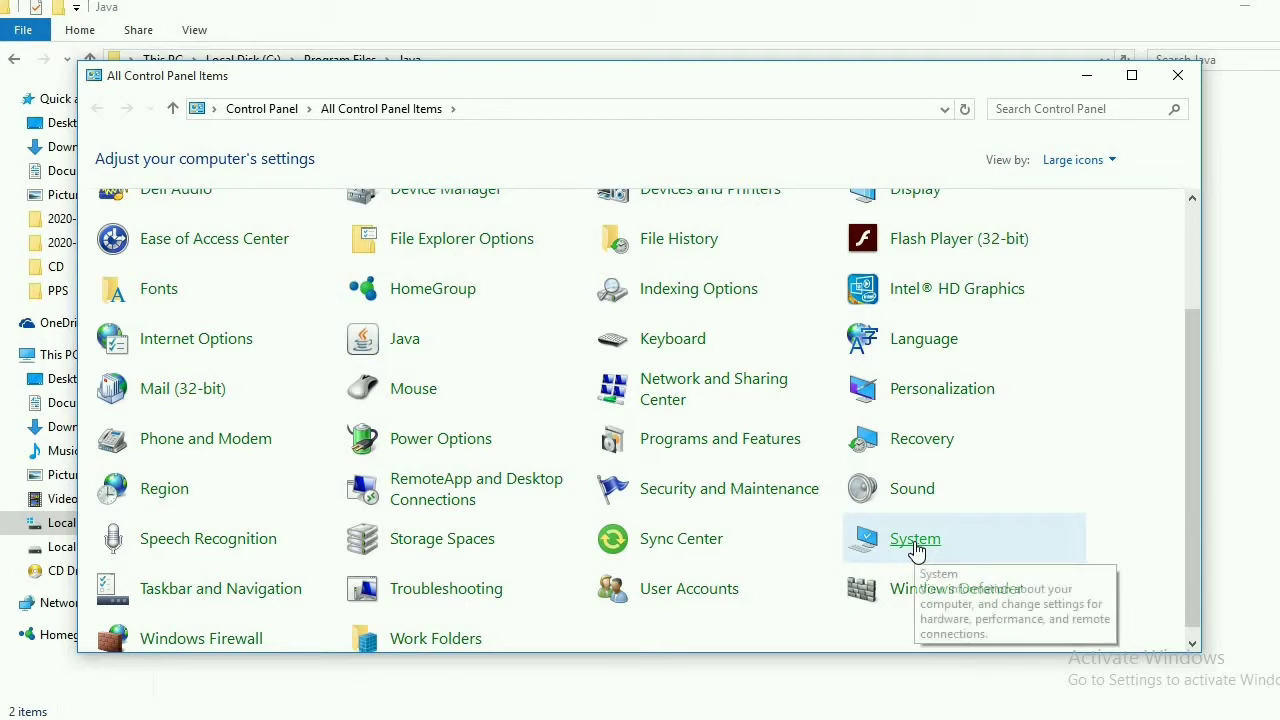
click(916, 549)
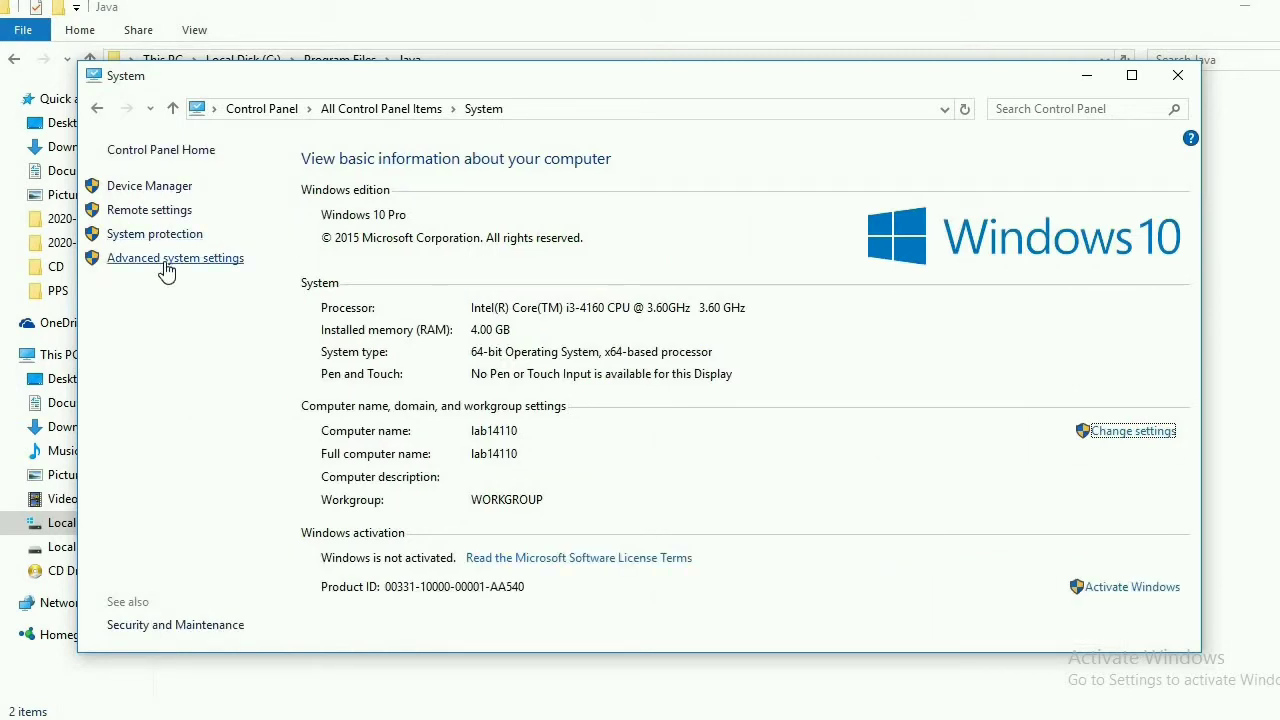
click(167, 260)
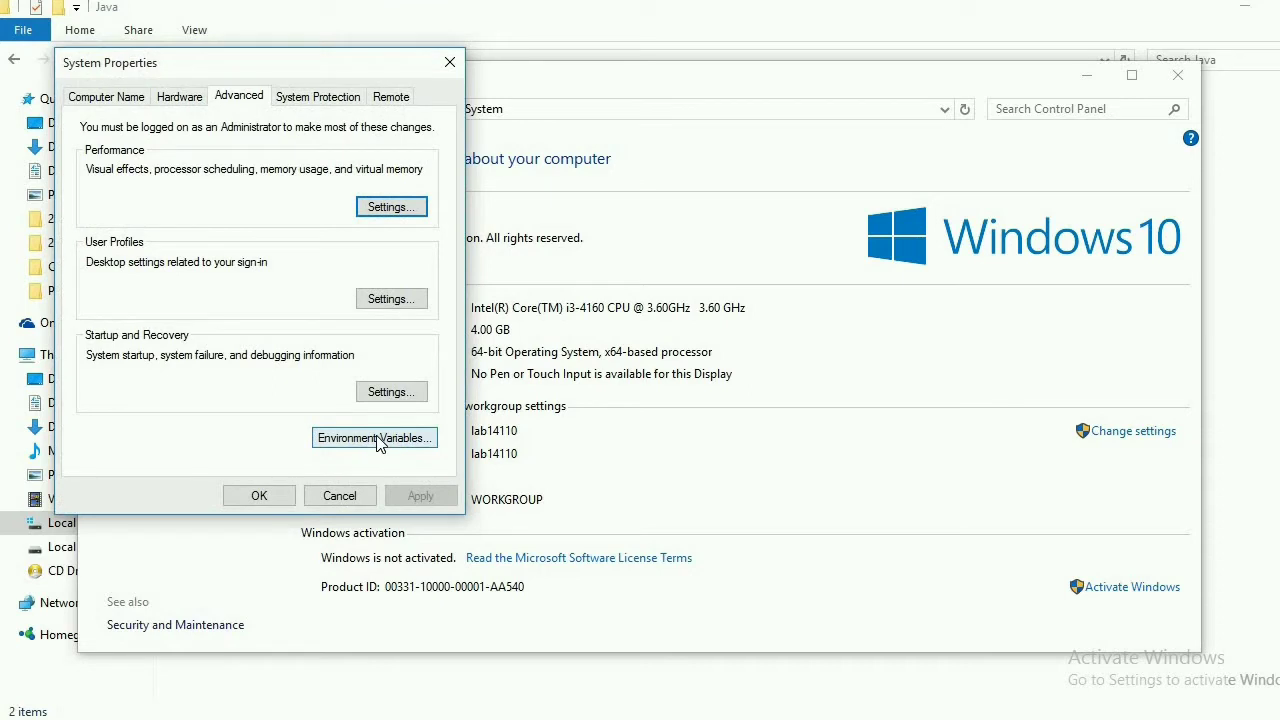
click(378, 440)
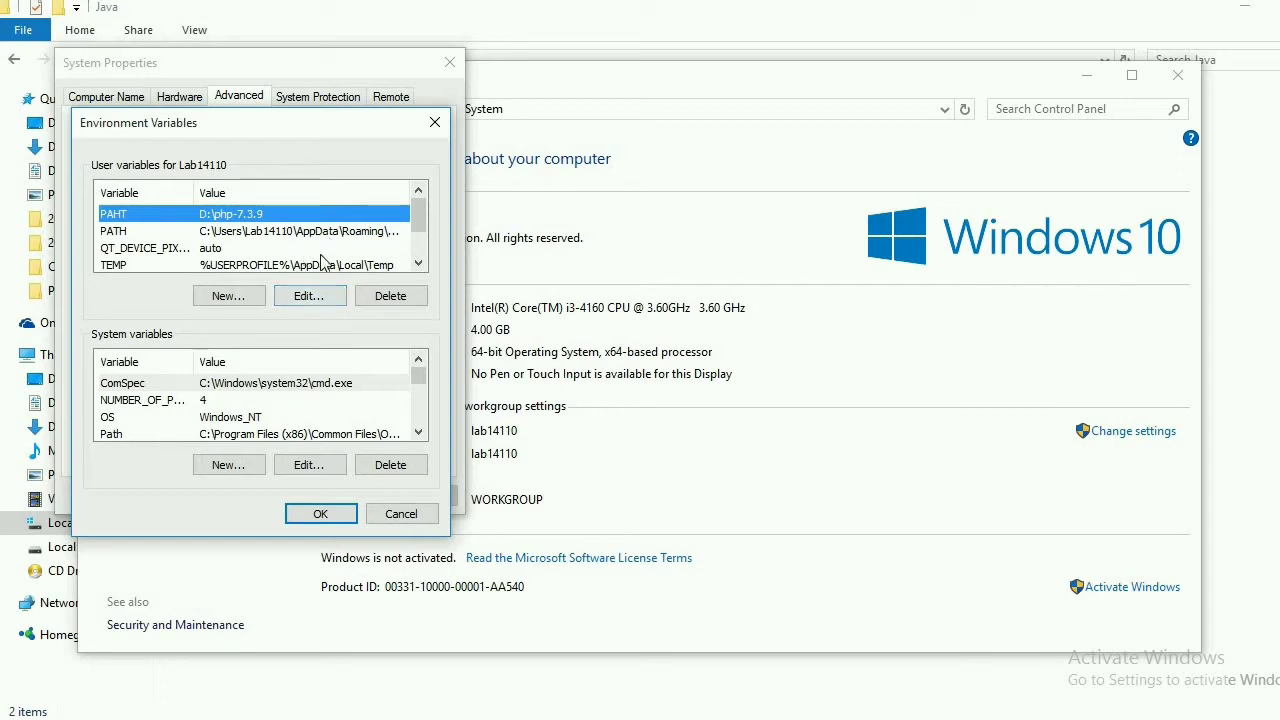
Open the user variable PATH for editing and add a semicolon at the end of its value
key(Down)
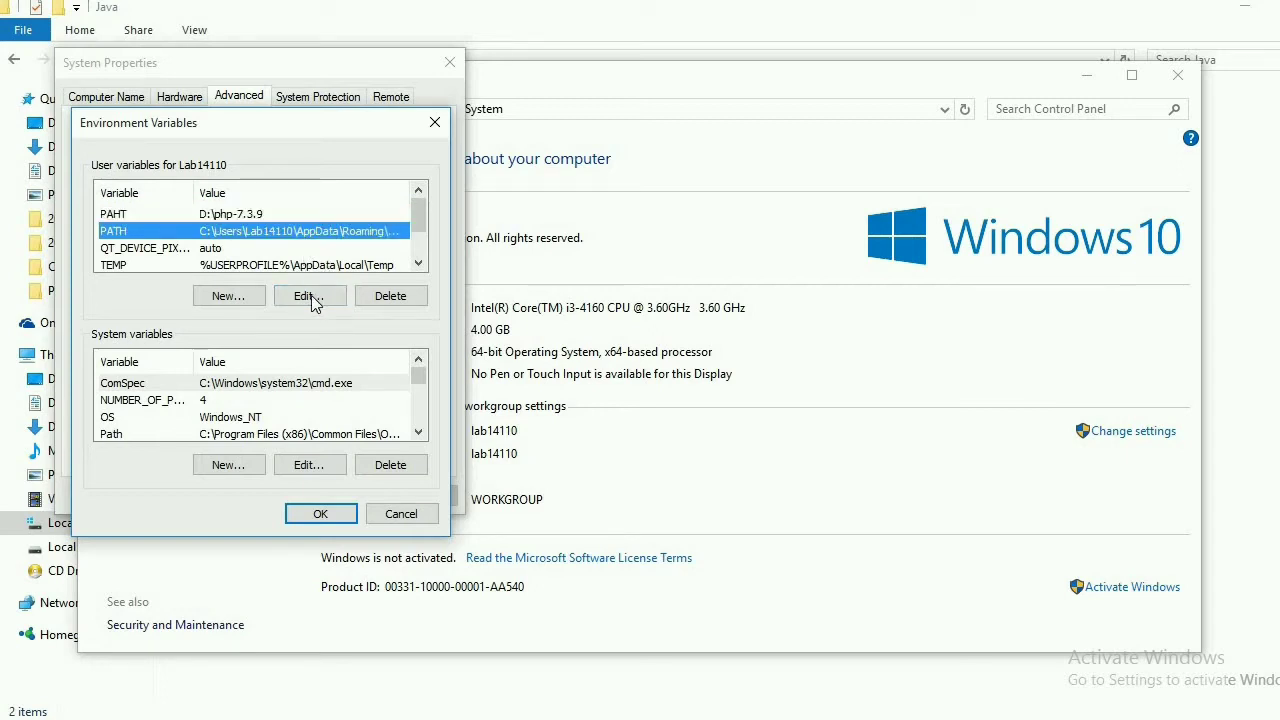
click(309, 296)
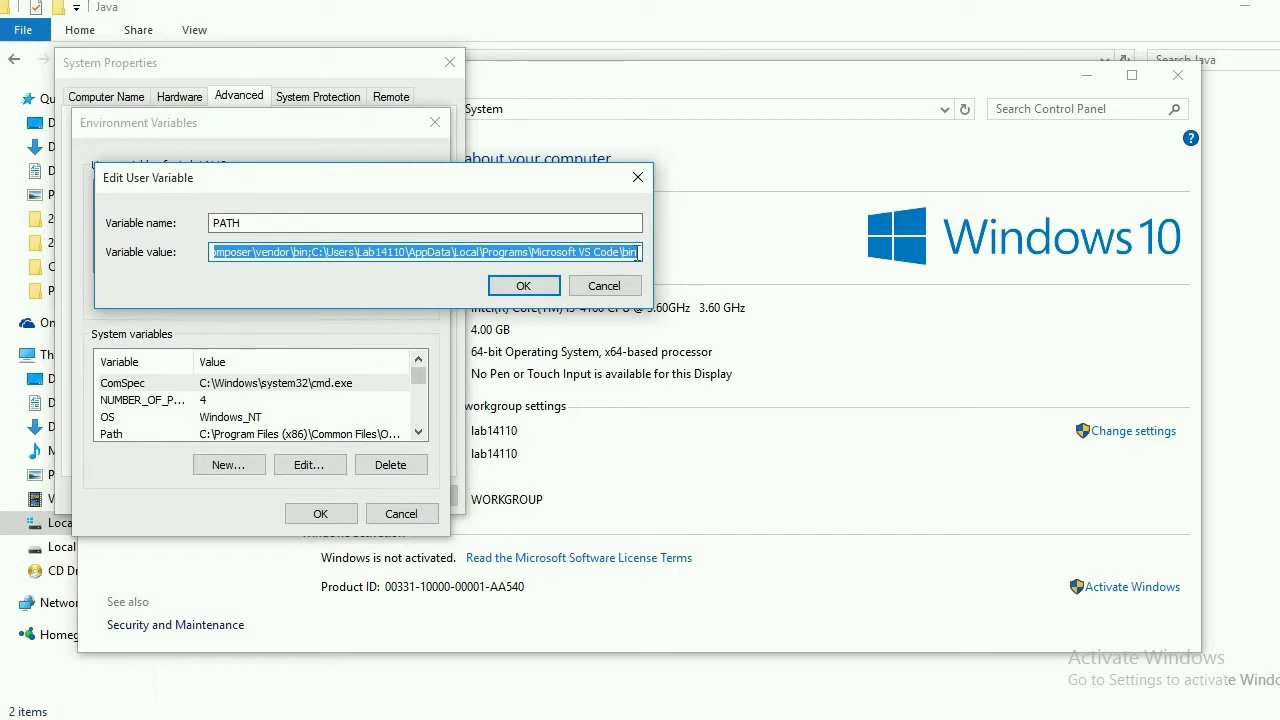
click(636, 253)
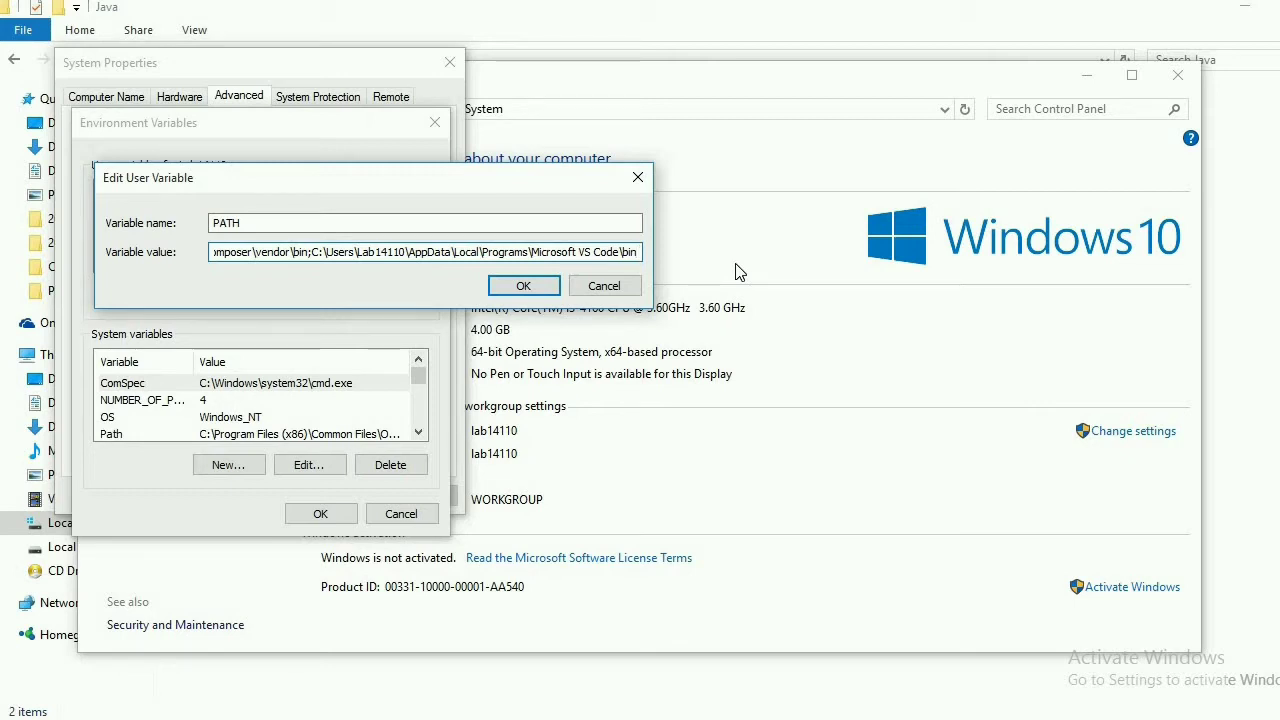
text(;)
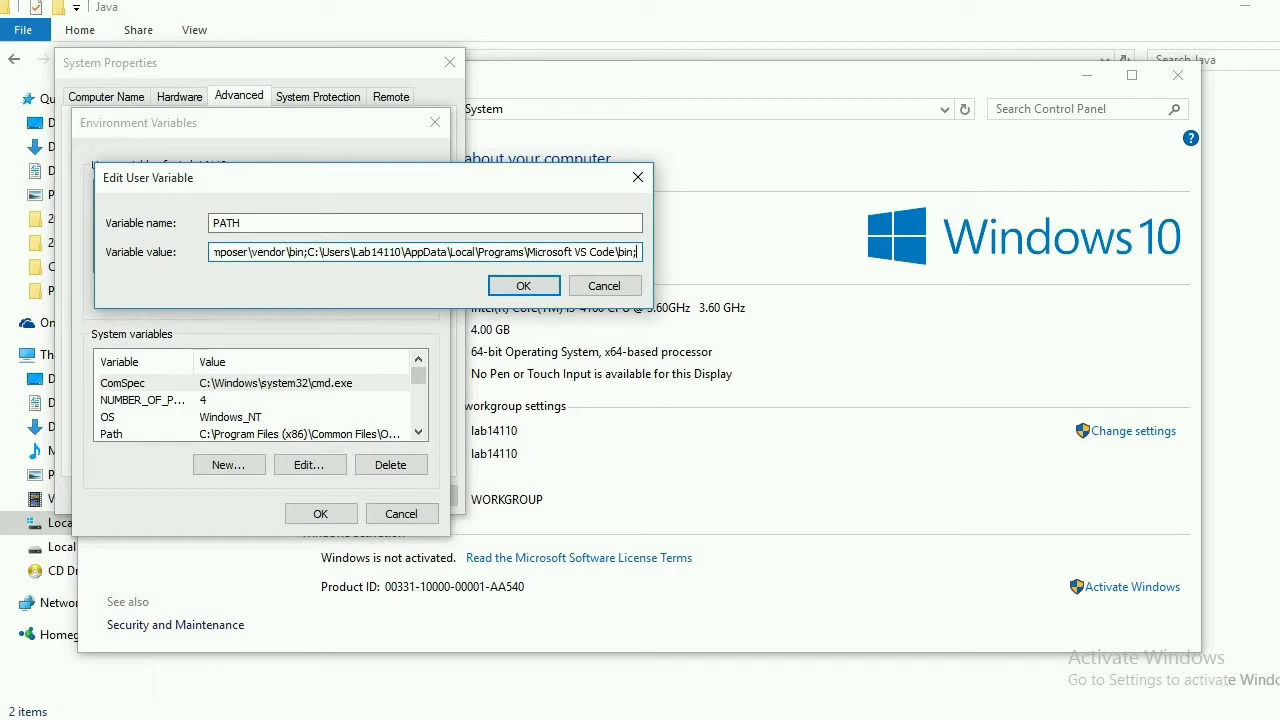
Copy the full path of the bin folder inside the jdk1.8.0_241 folder in Program Files\Java
click(470, 712)
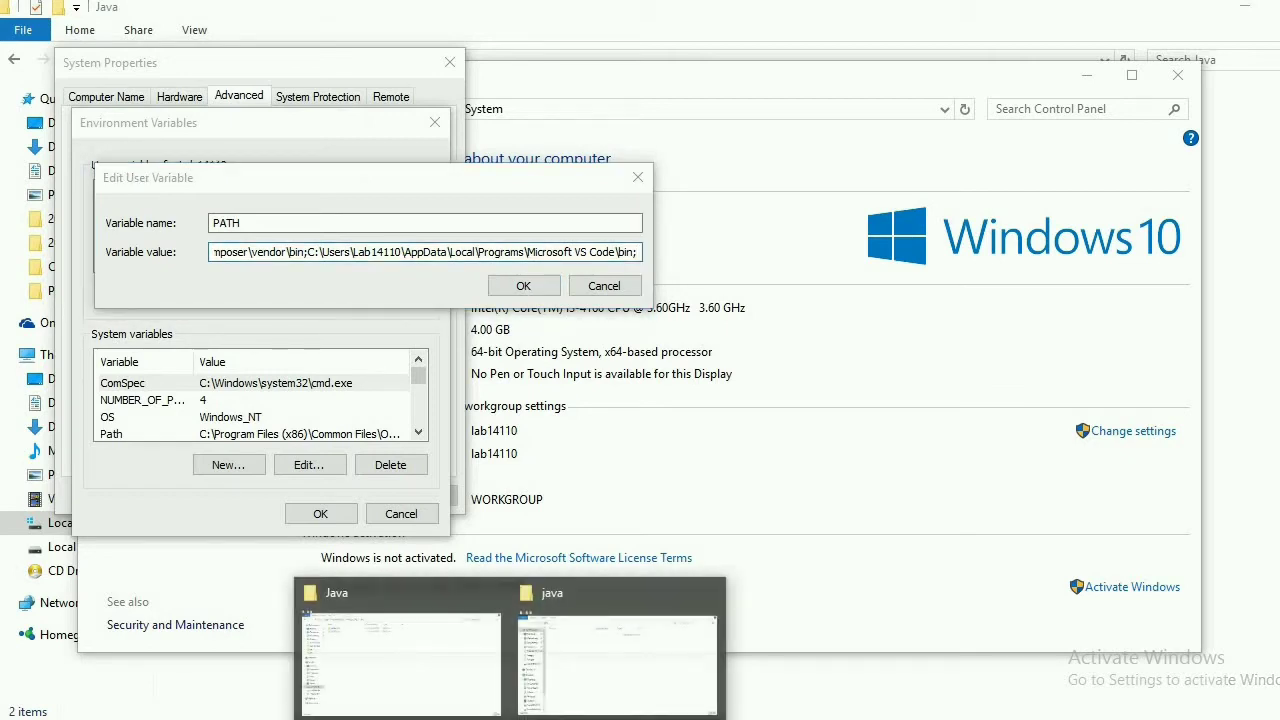
click(486, 650)
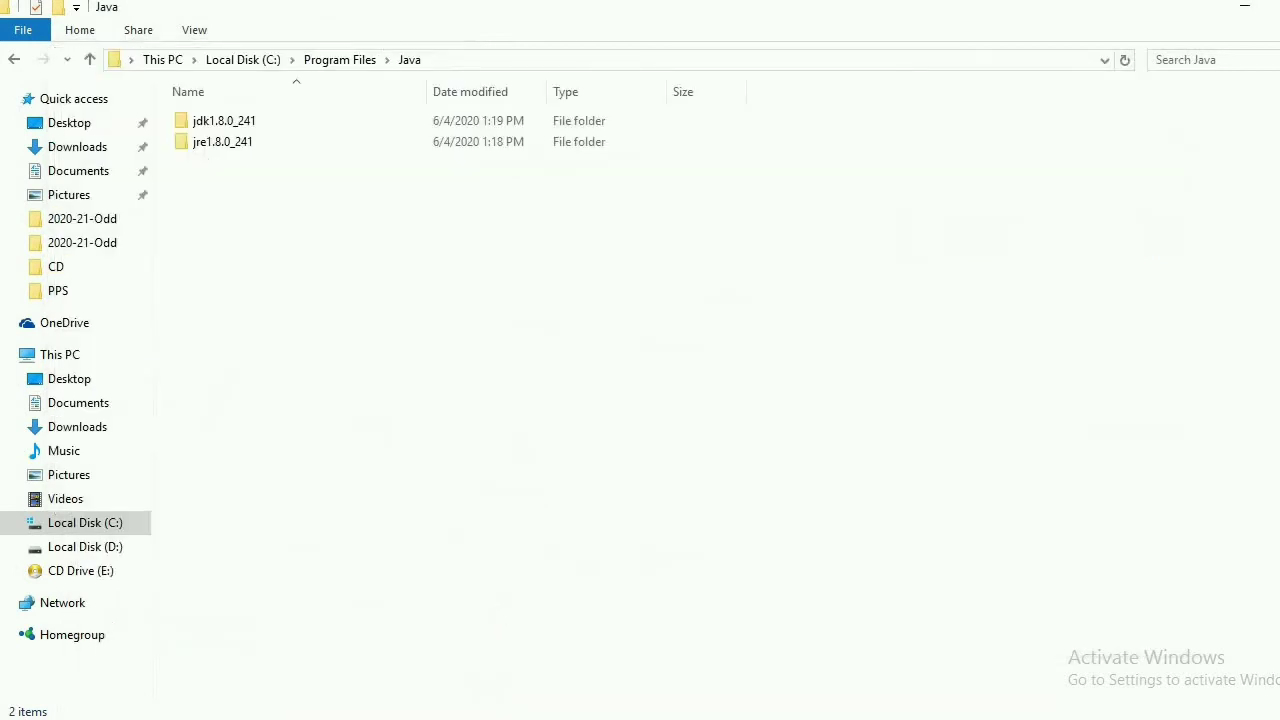
click(254, 131)
double_click(254, 131)
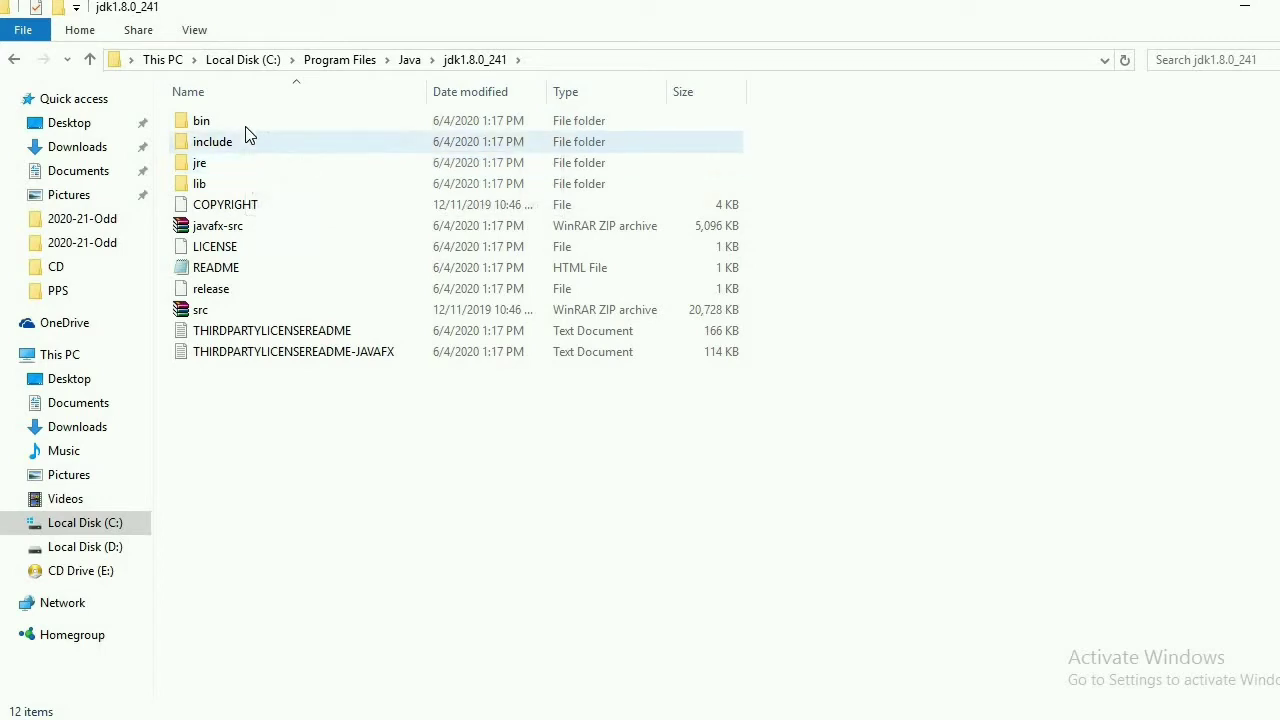
double_click(249, 131)
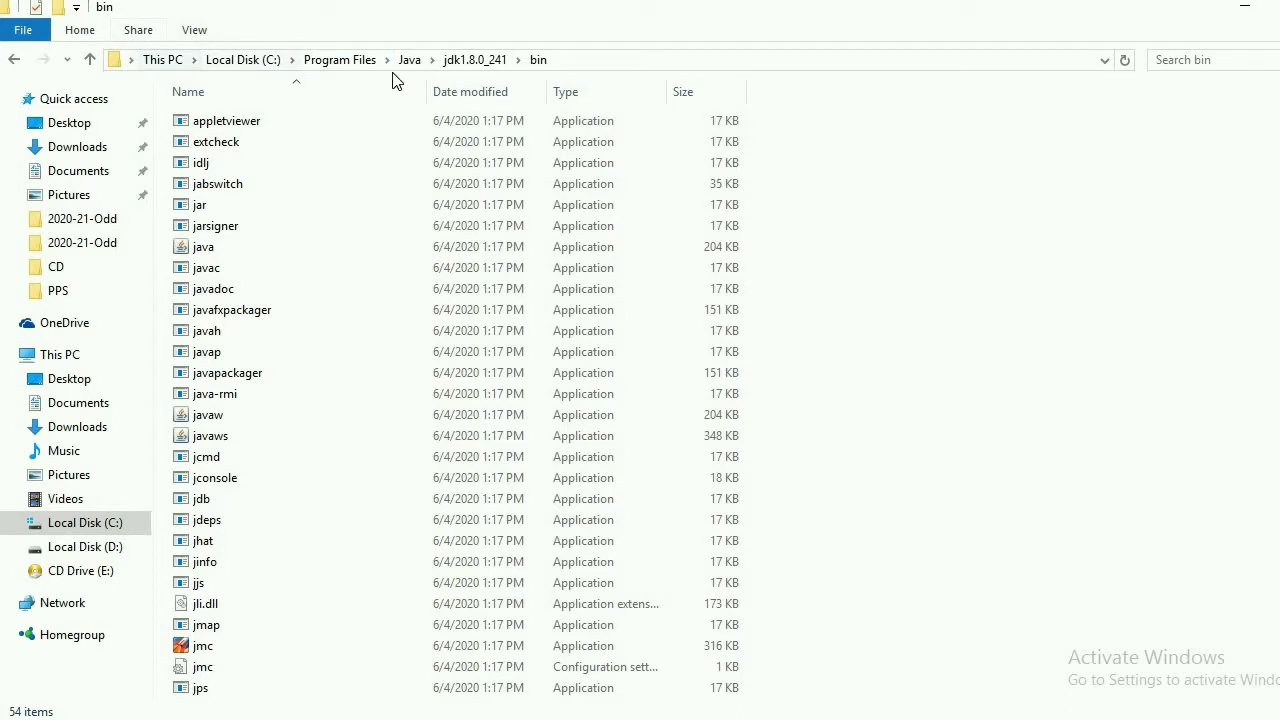
click(616, 63)
key(ctrl+c)
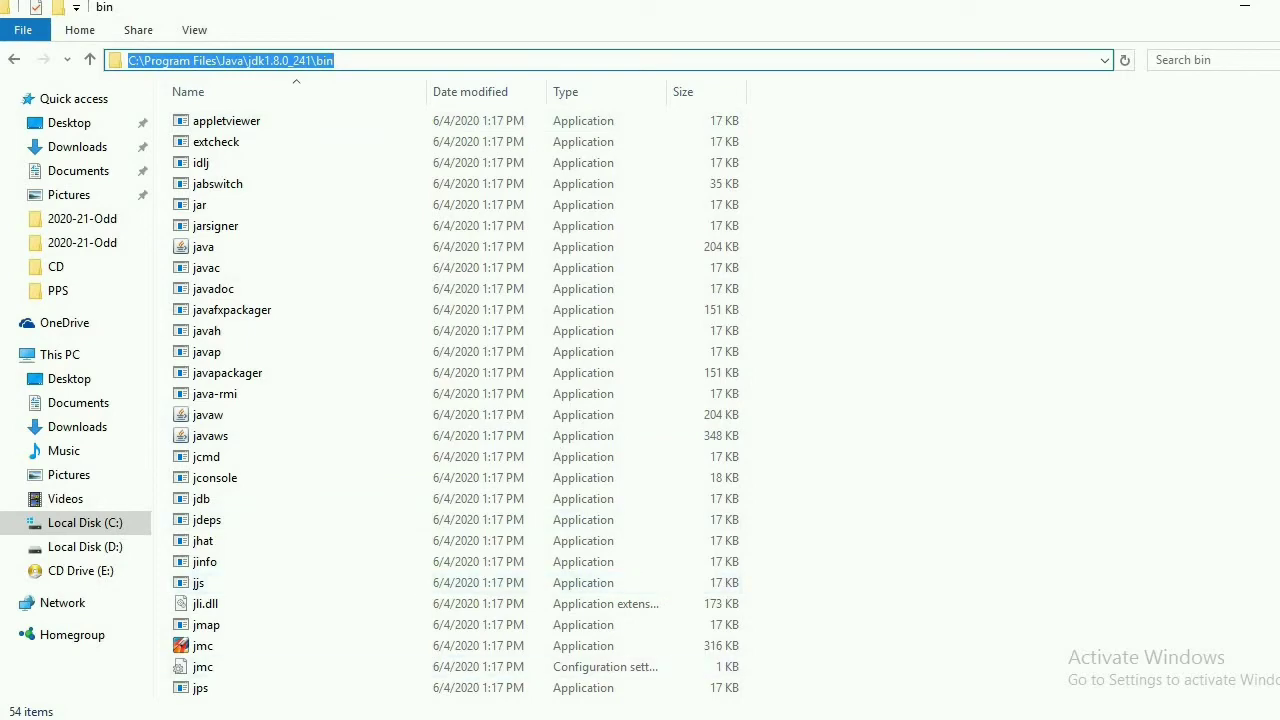
Append the copied path C:\Program Files\Java\jdk1.8.0_241\bin to the user PATH value and save the variable
key(super+Pause)
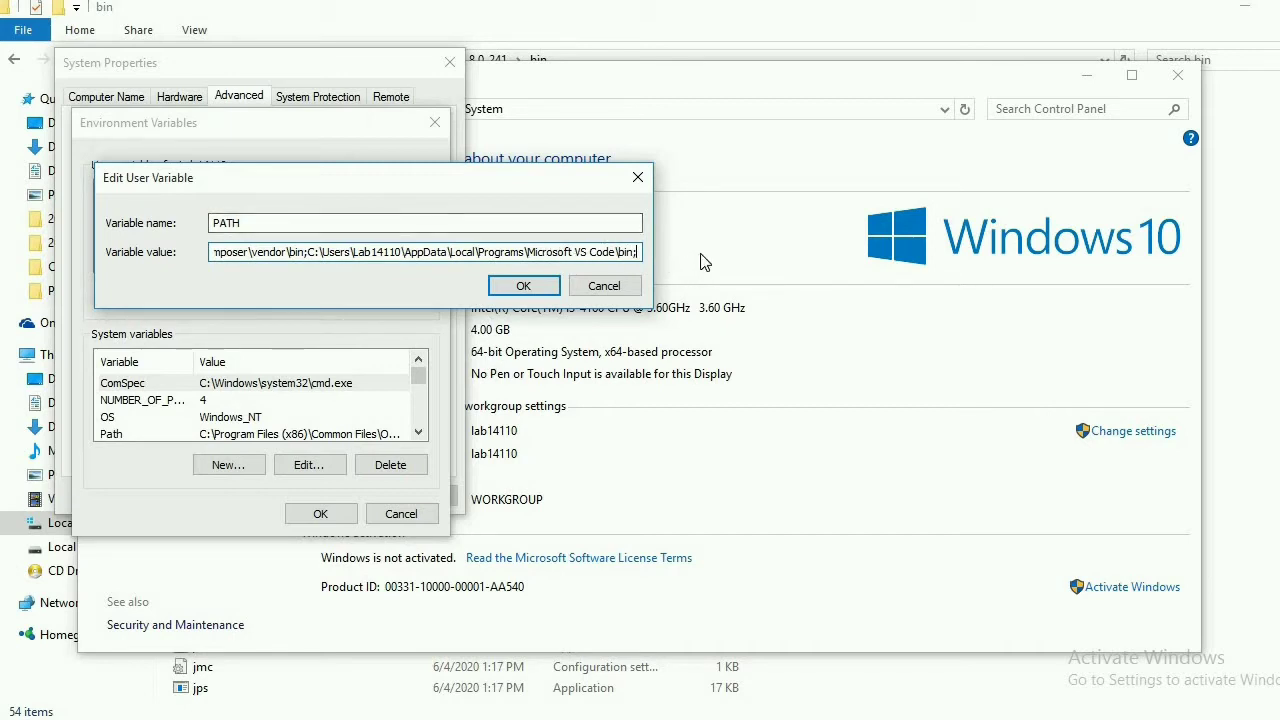
key(ctrl+v)
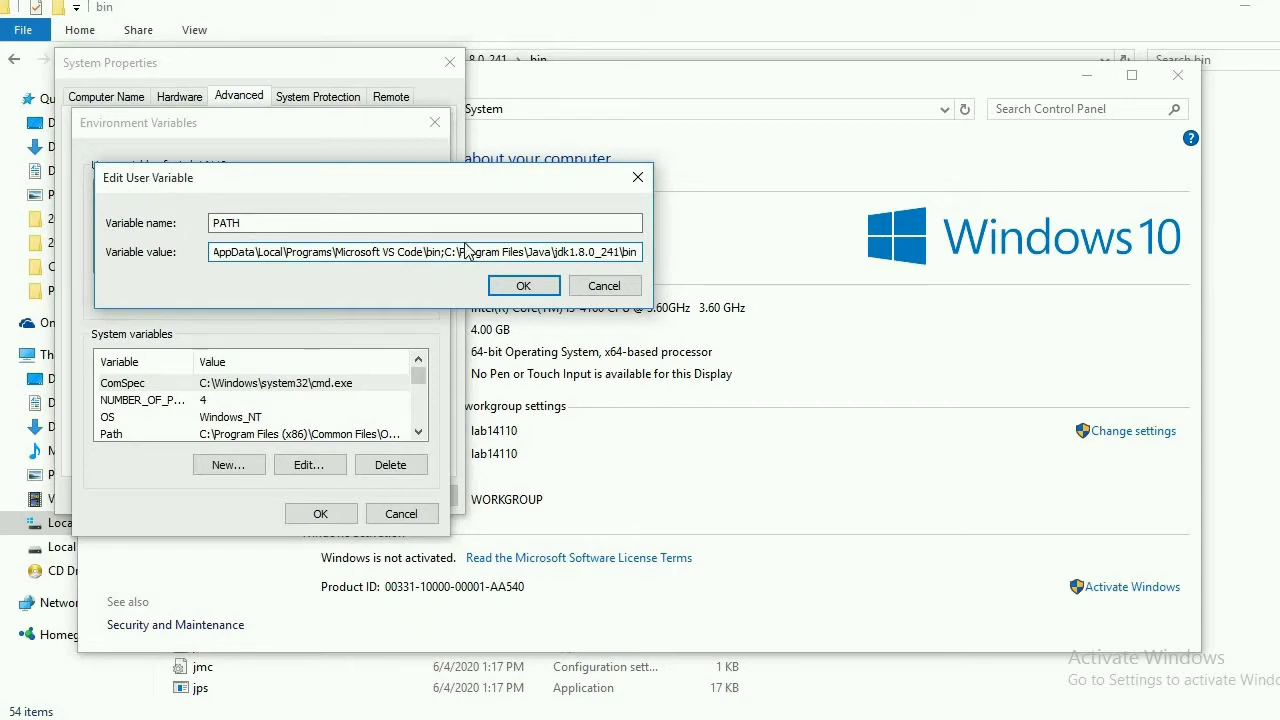
click(517, 290)
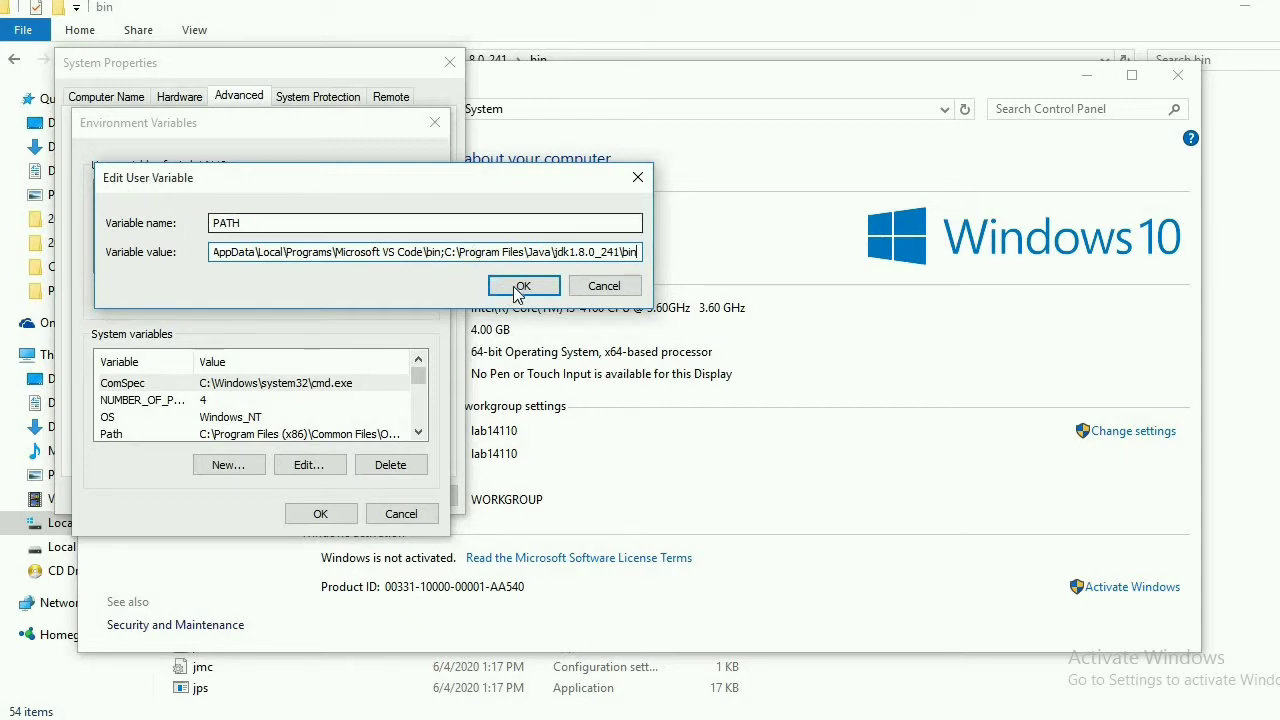
click(523, 287)
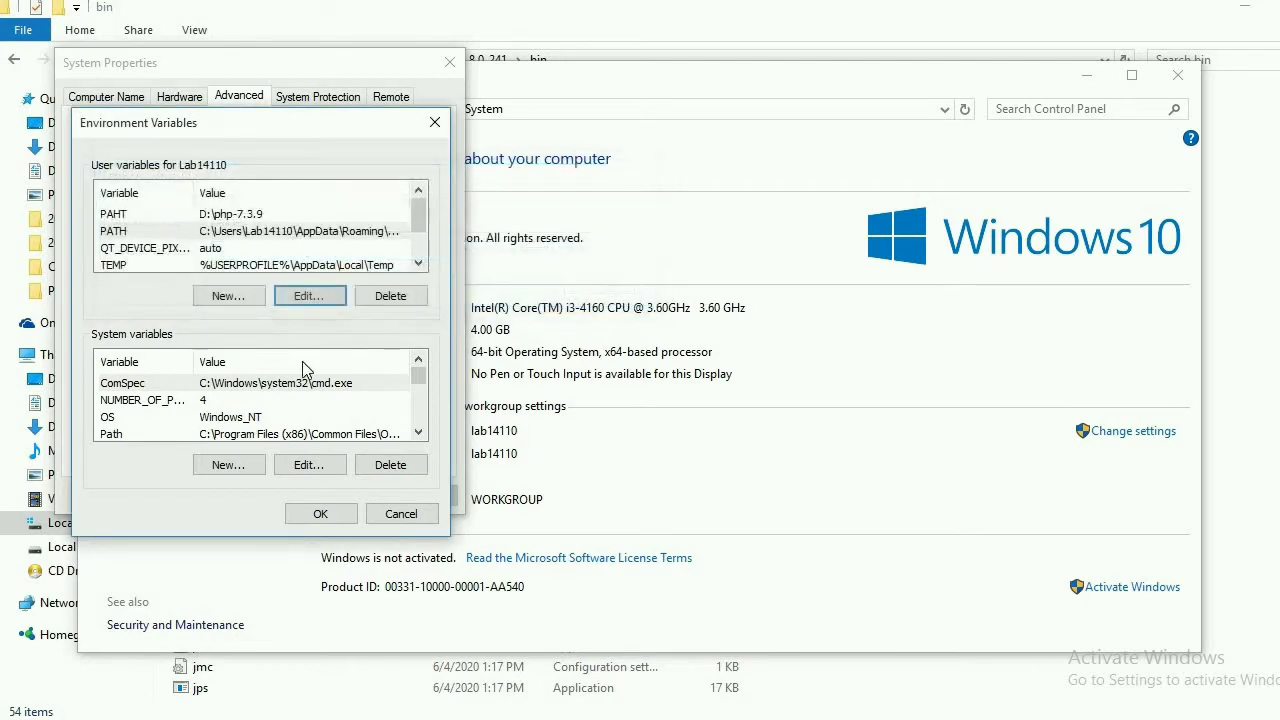
Append ;C:\Program Files\Java\jdk1.8.0_241\bin\ to the value of the system variable Path and save the variable
click(213, 422)
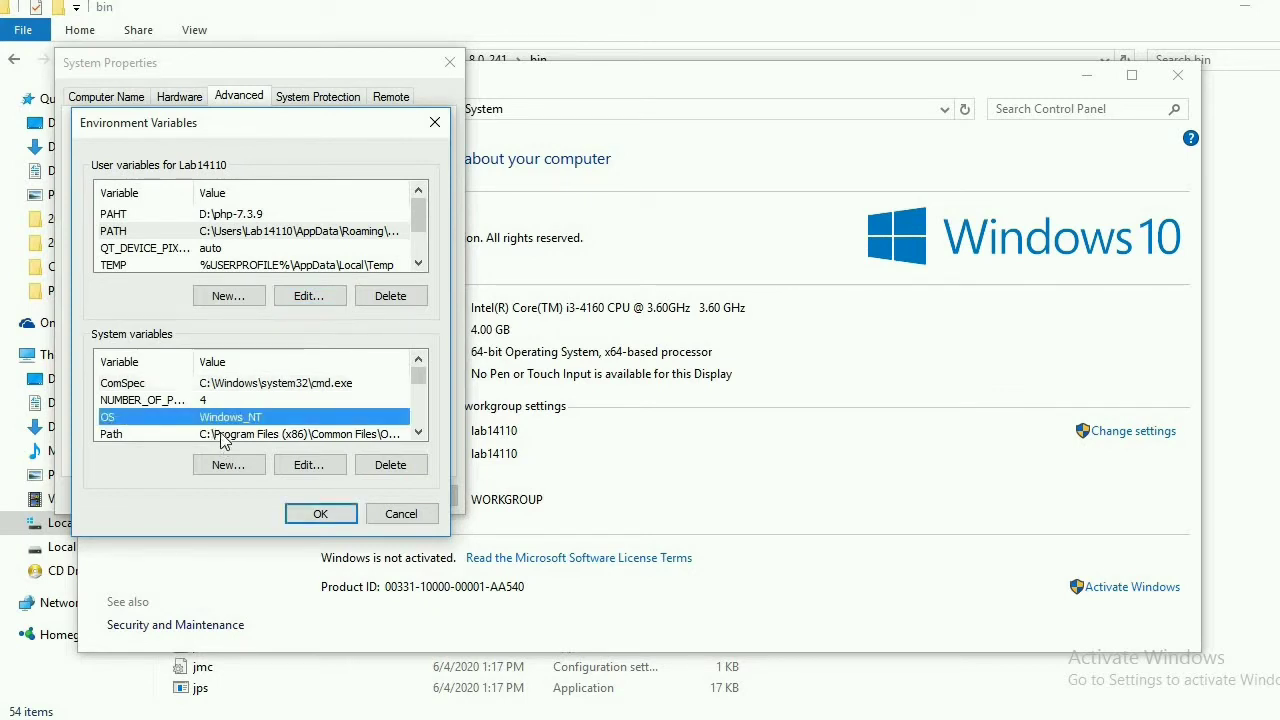
click(225, 436)
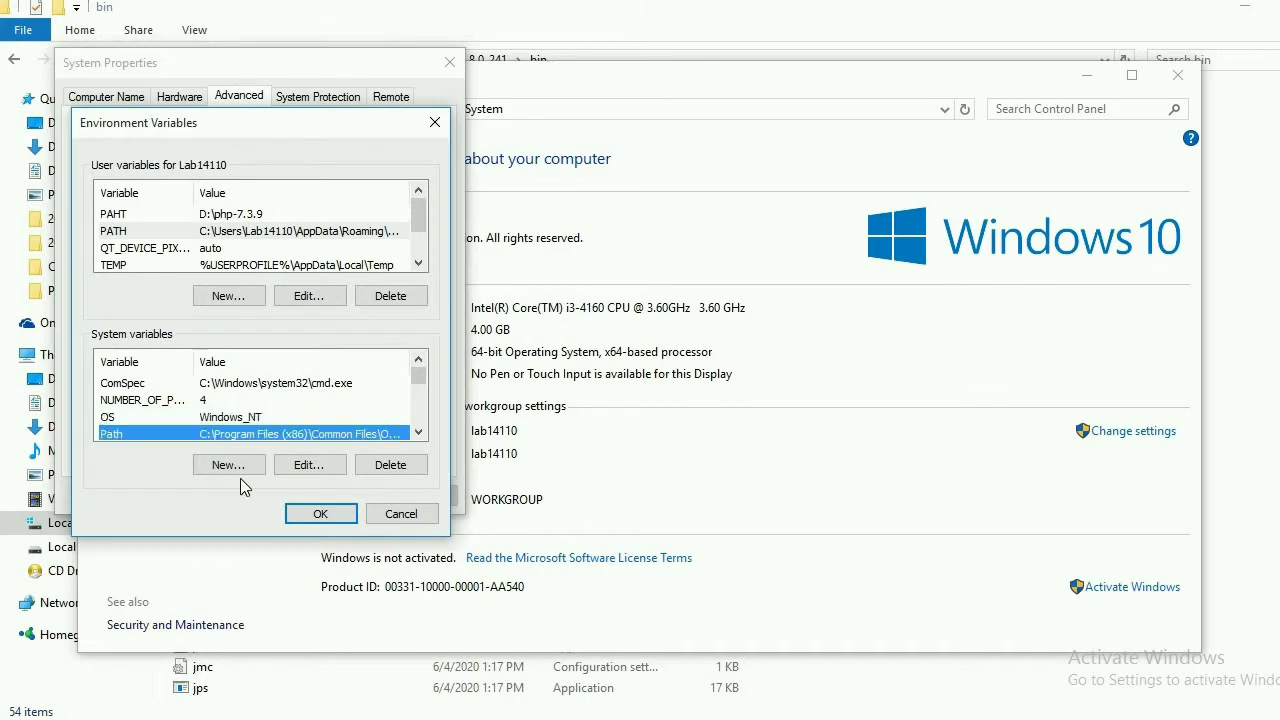
click(305, 467)
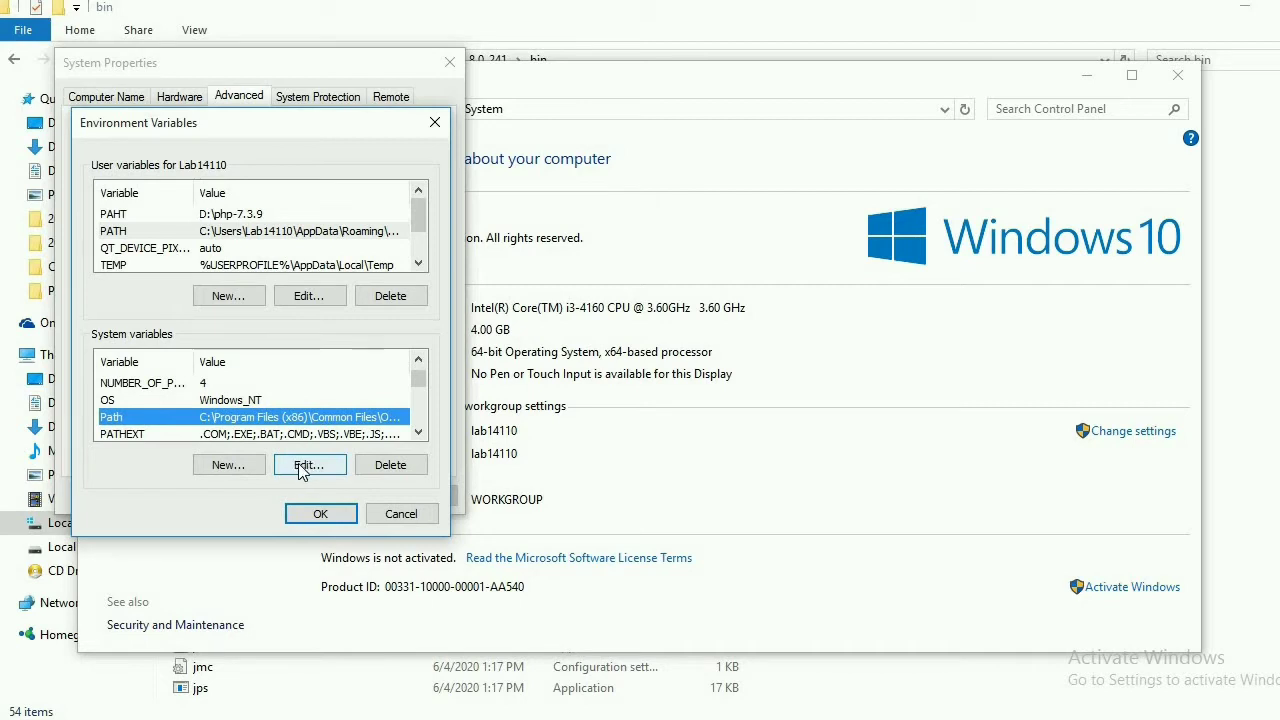
click(304, 467)
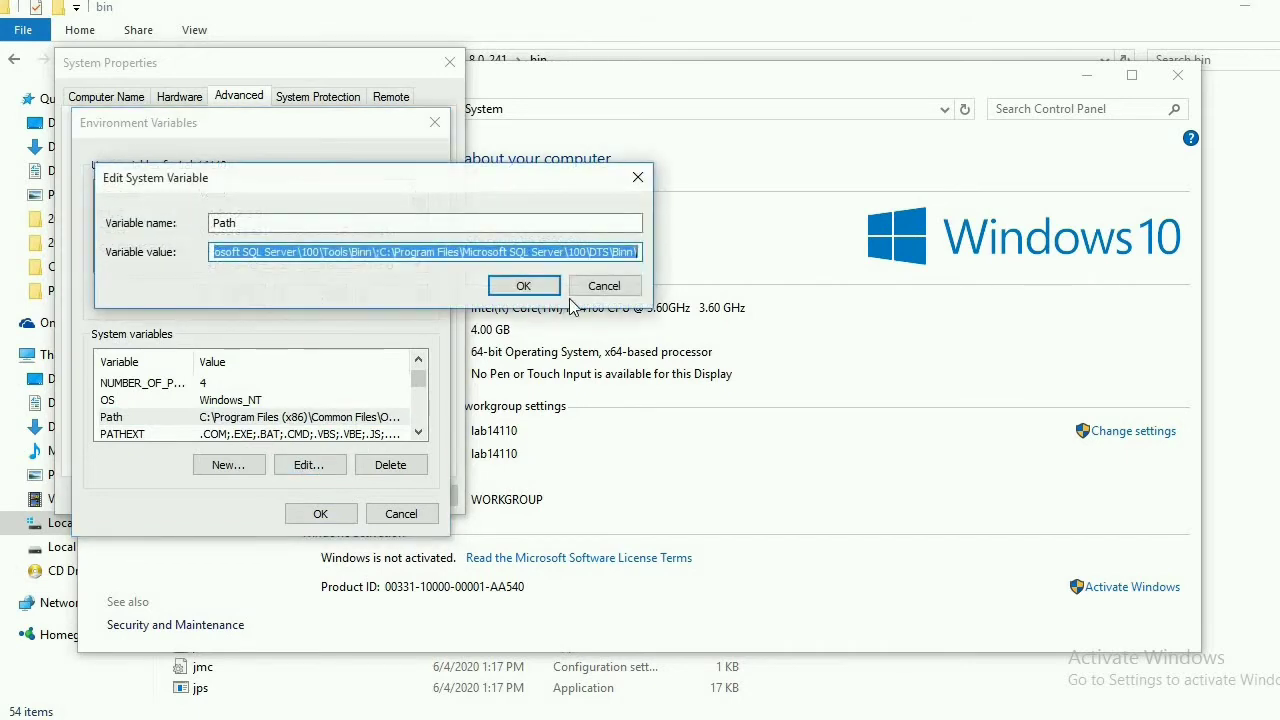
click(636, 253)
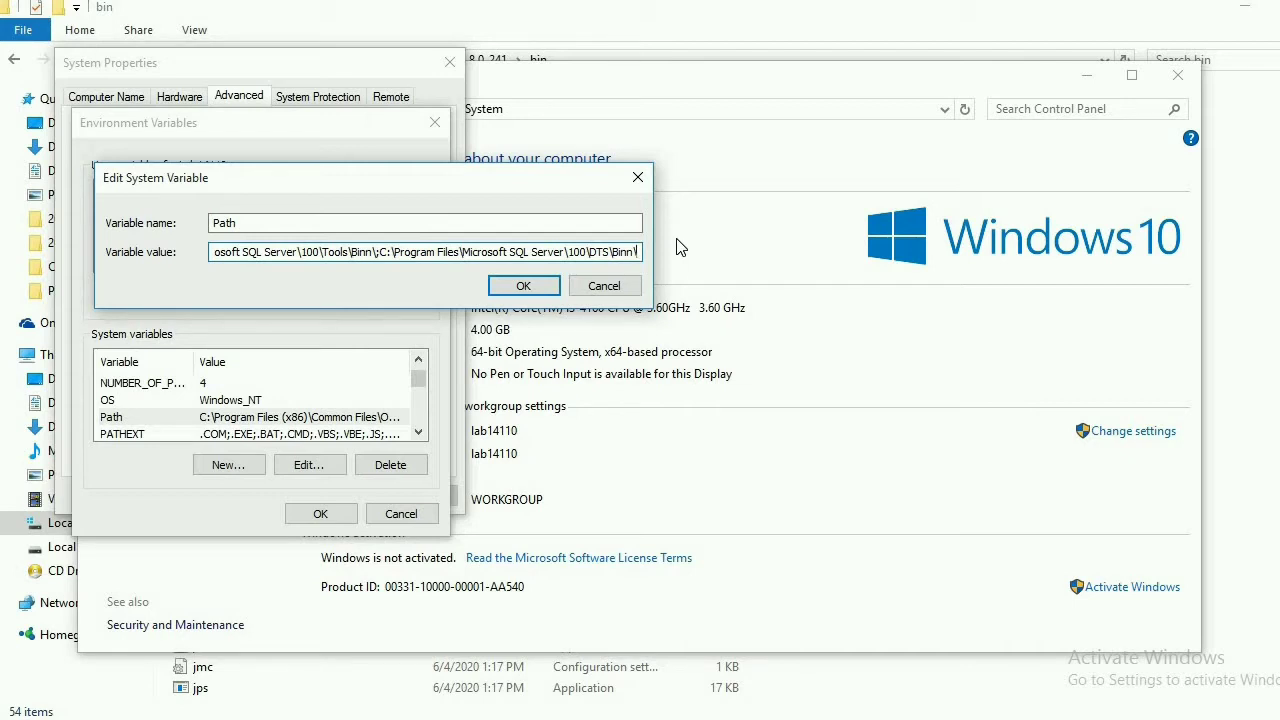
text(;)
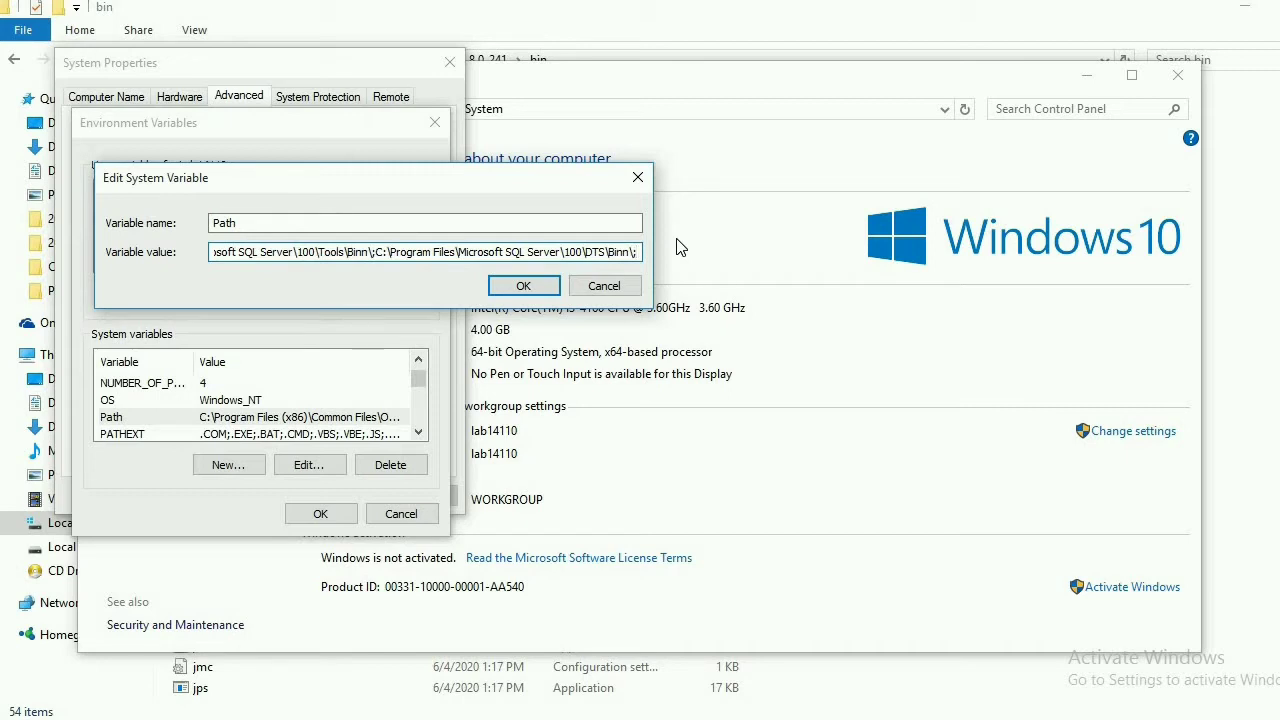
text(C:\Program Files\Java\jdk1.8.0_241\bin)
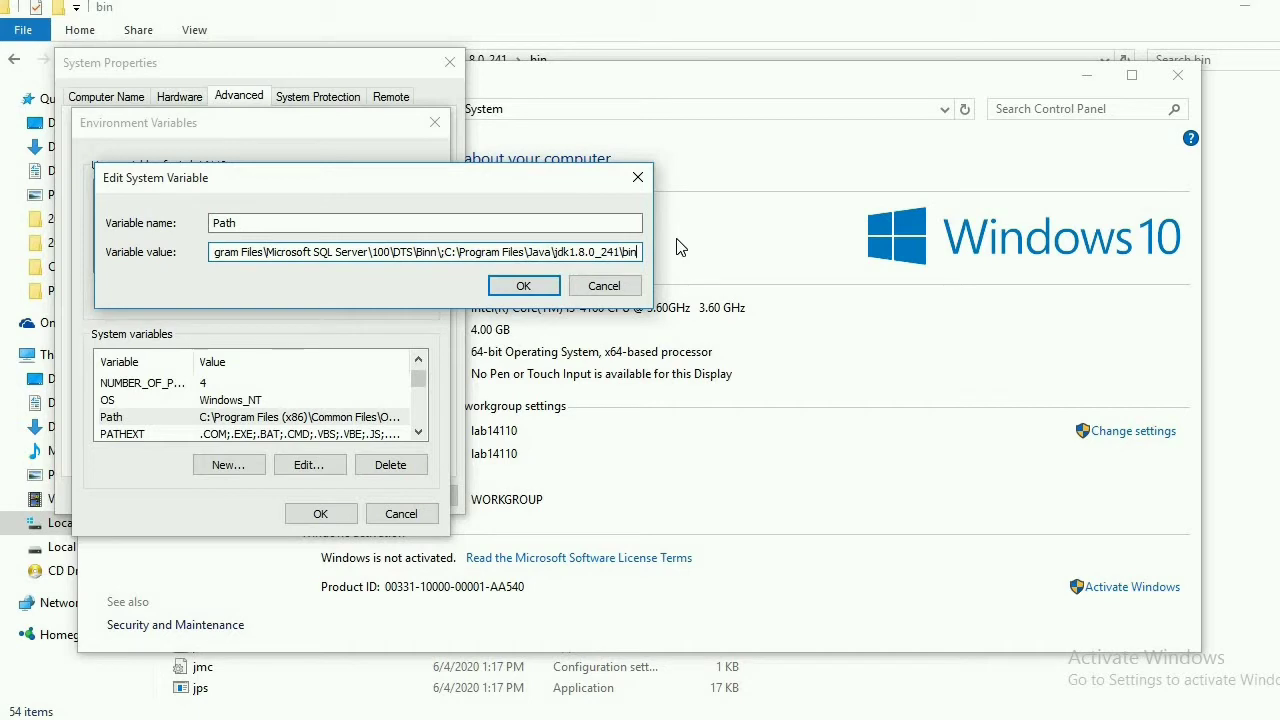
text(\)
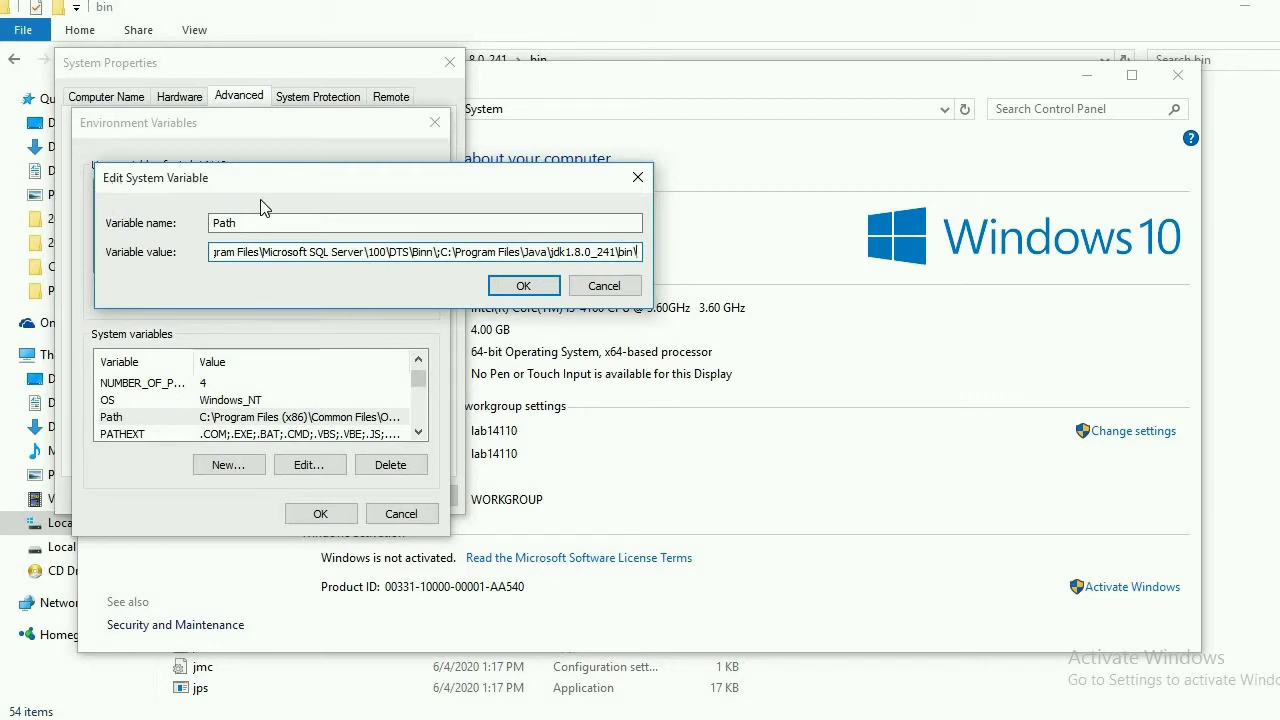
click(506, 285)
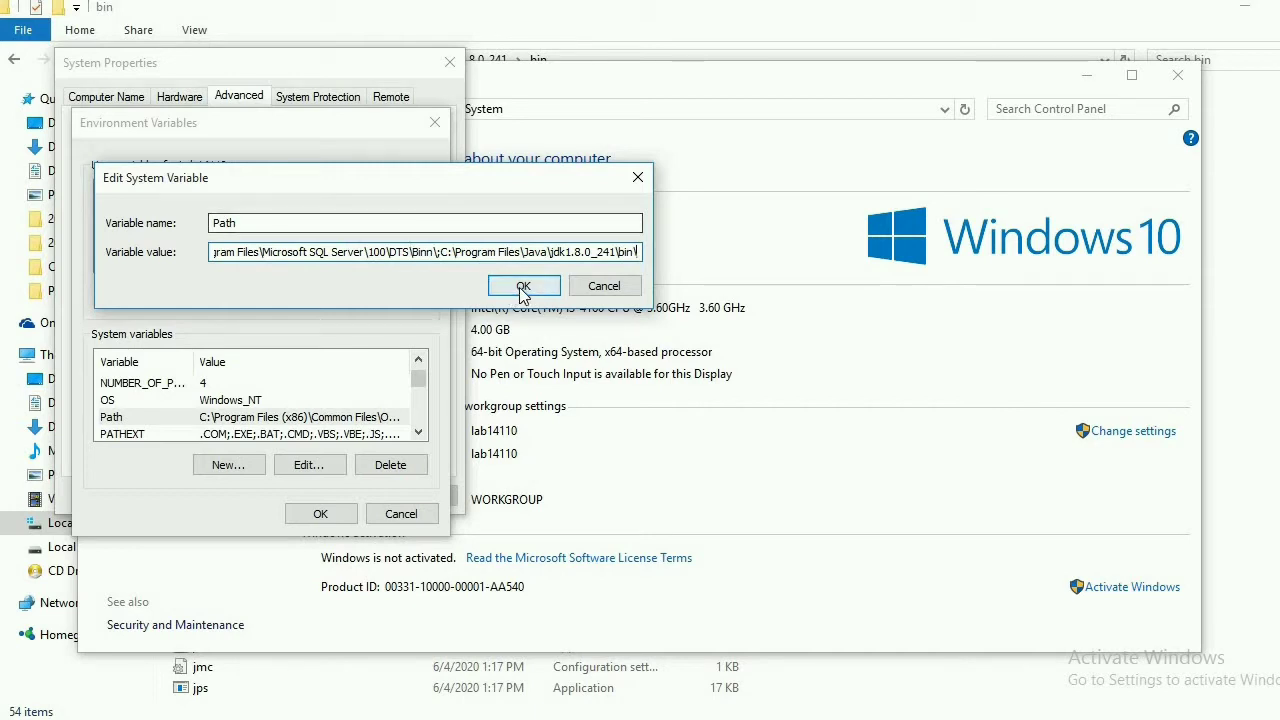
click(522, 287)
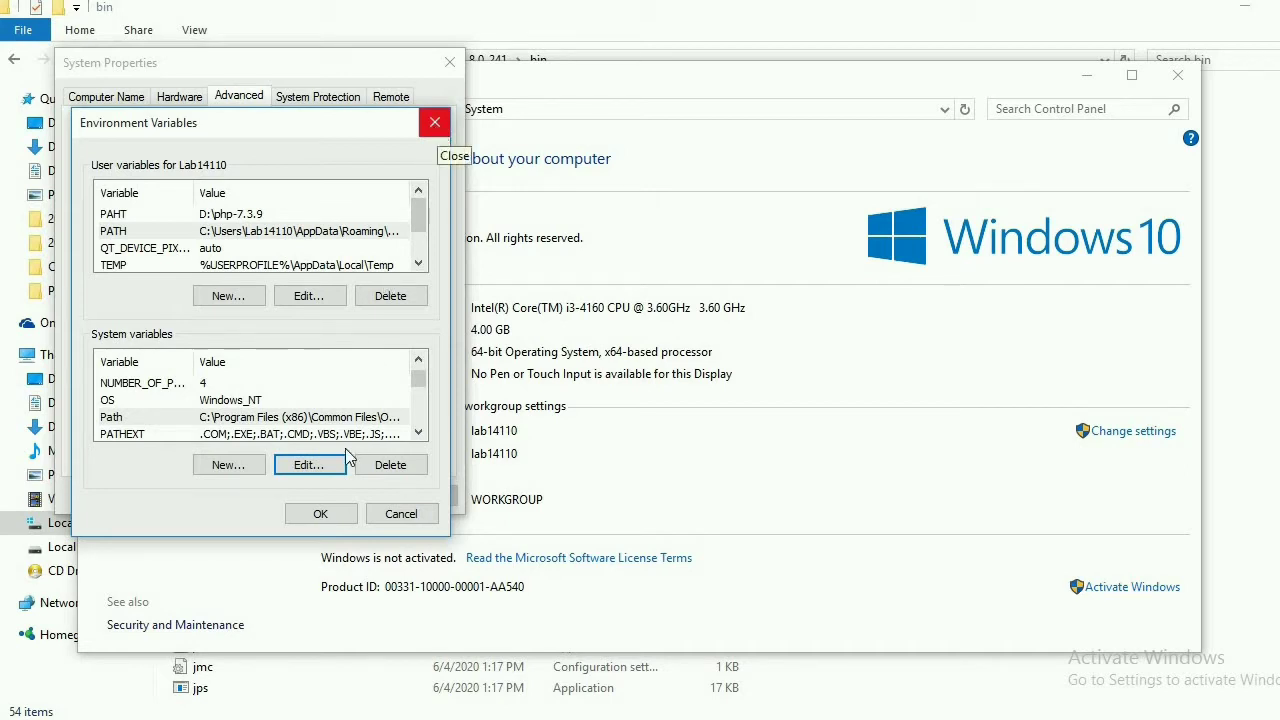
Confirm the environment variable changes and the system properties, and close the System window
click(333, 512)
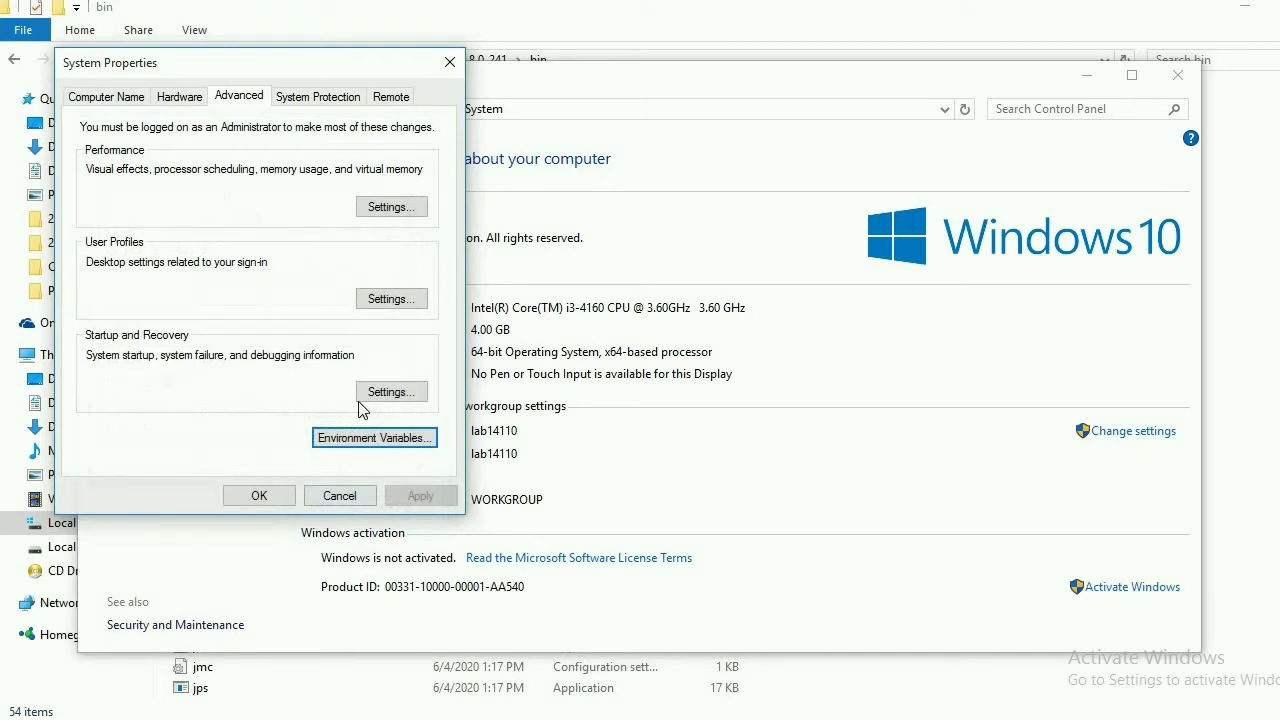
click(256, 498)
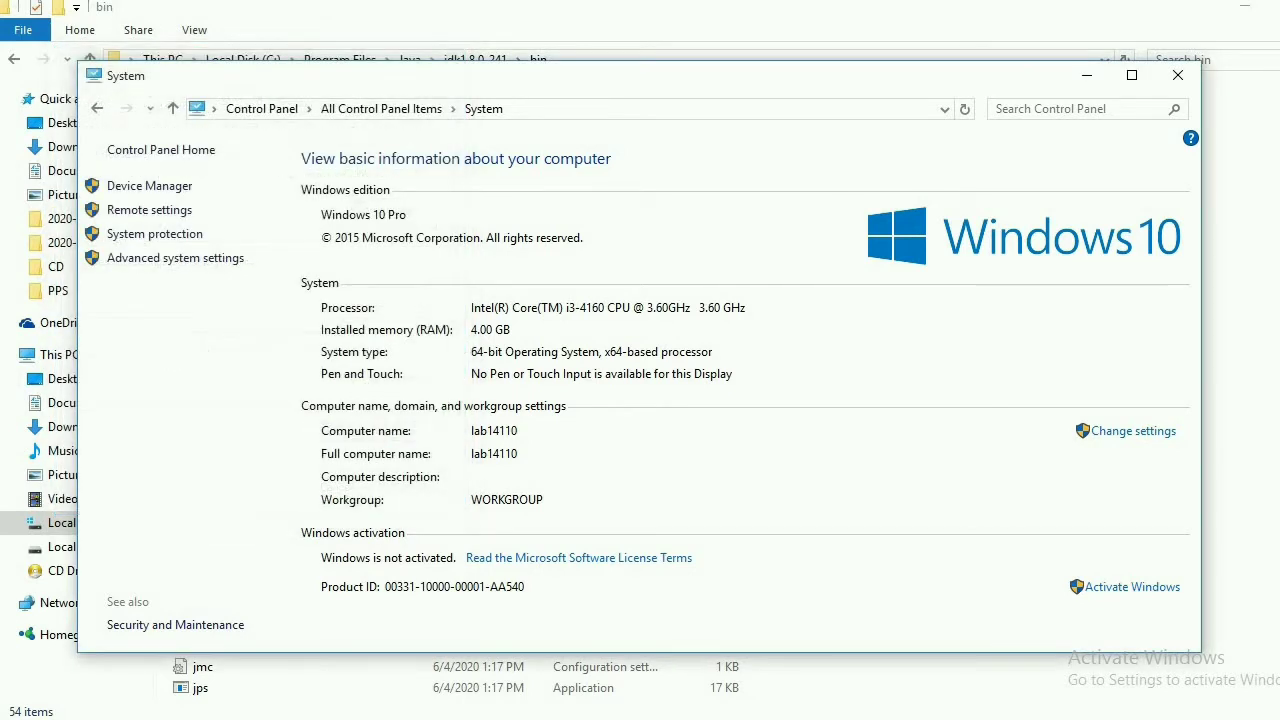
click(1177, 76)
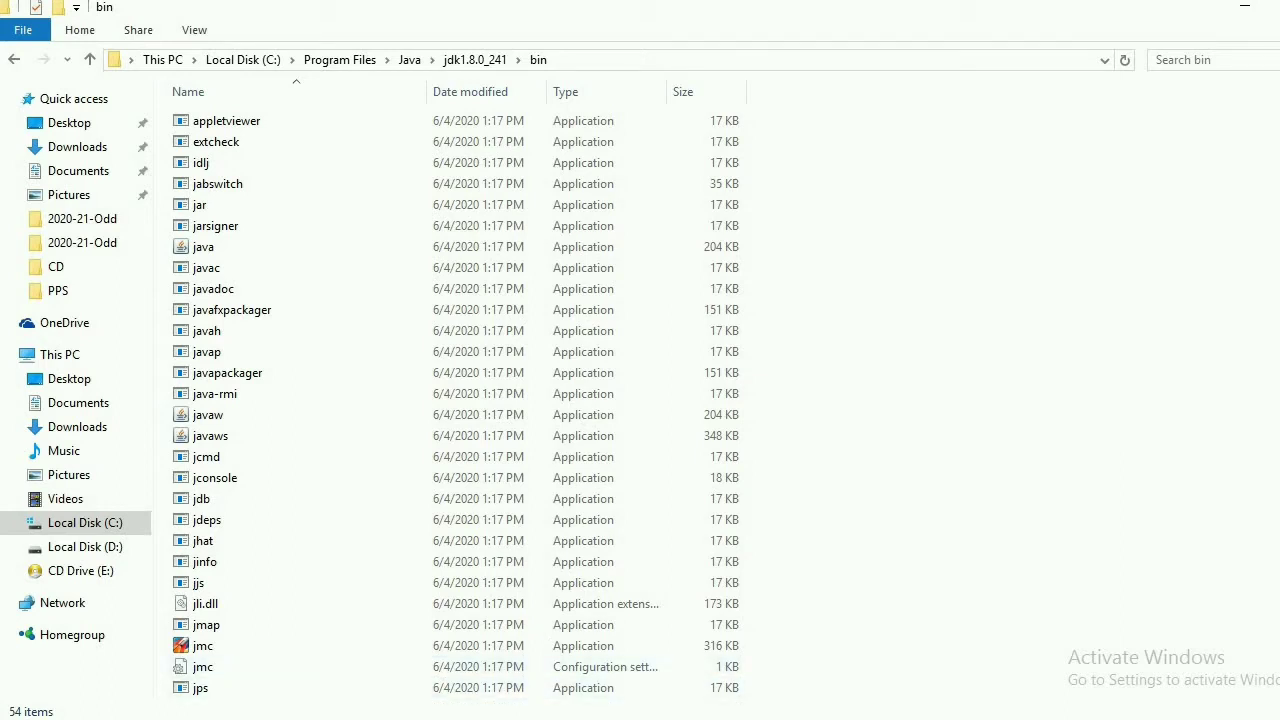
Close the old Command Prompt, open a new one with cmd, run javac in it, and minimize the window
key(alt+Tab)
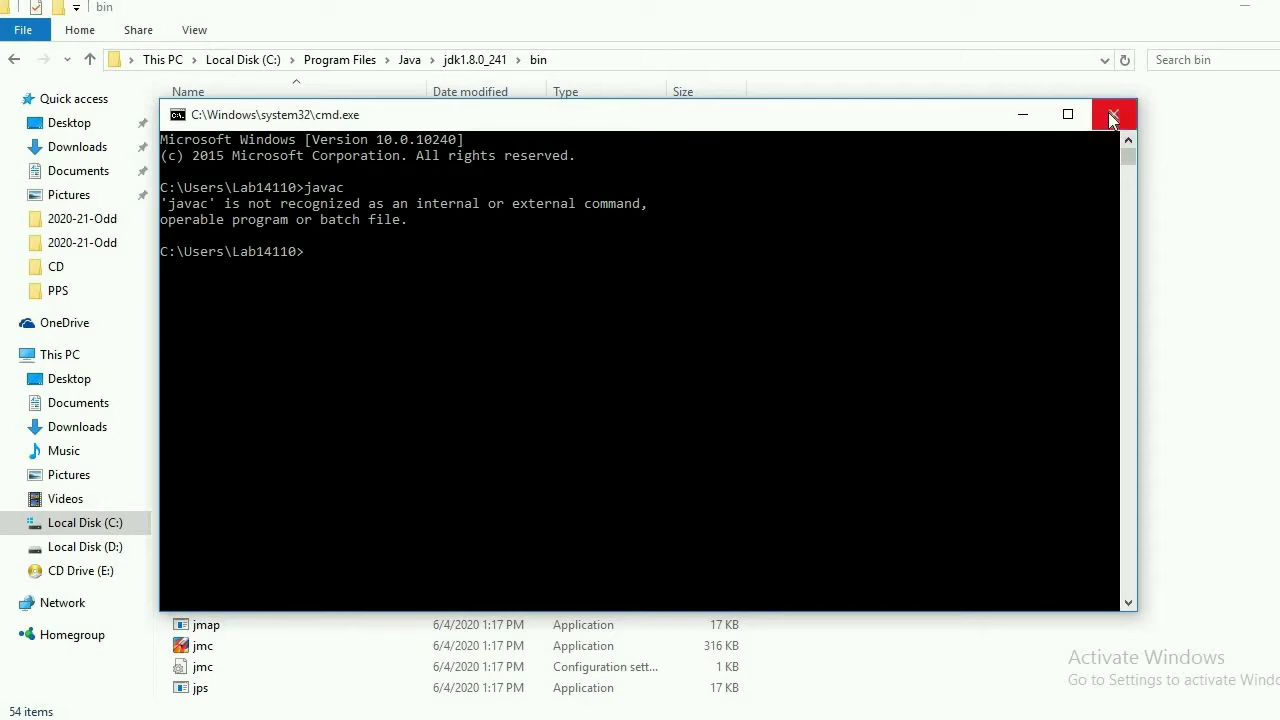
key(alt+F4)
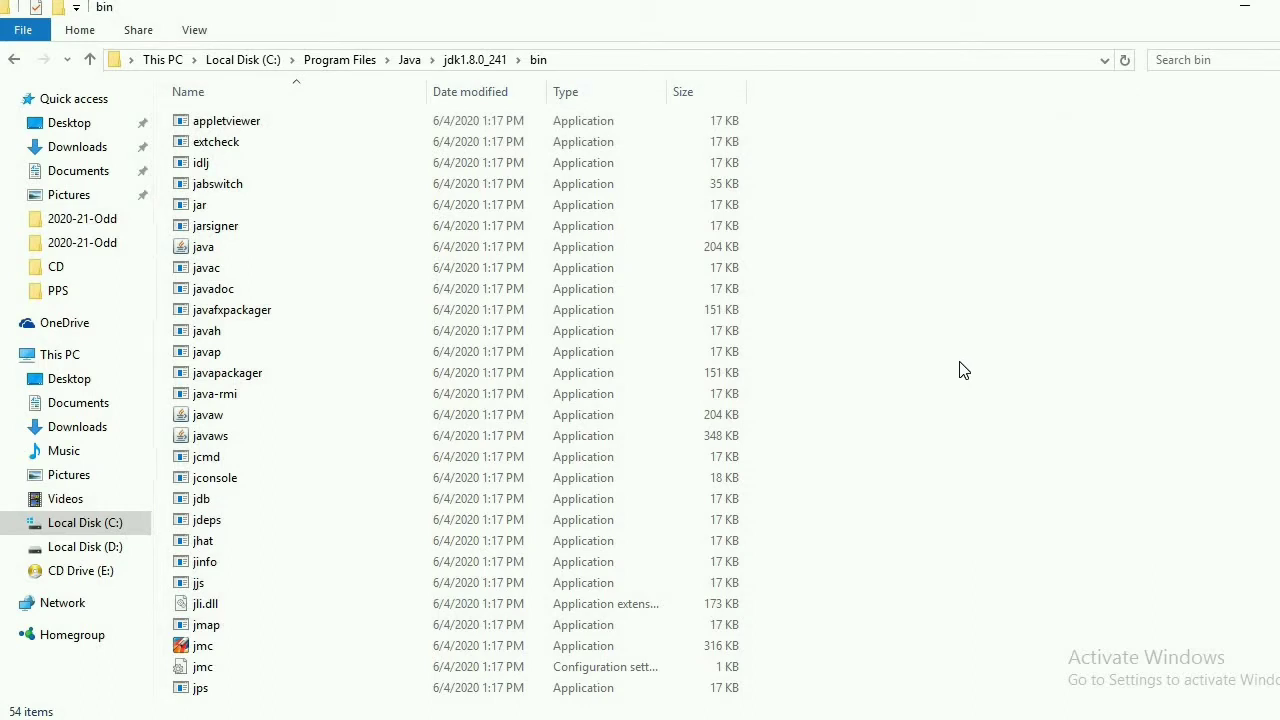
key(super+r)
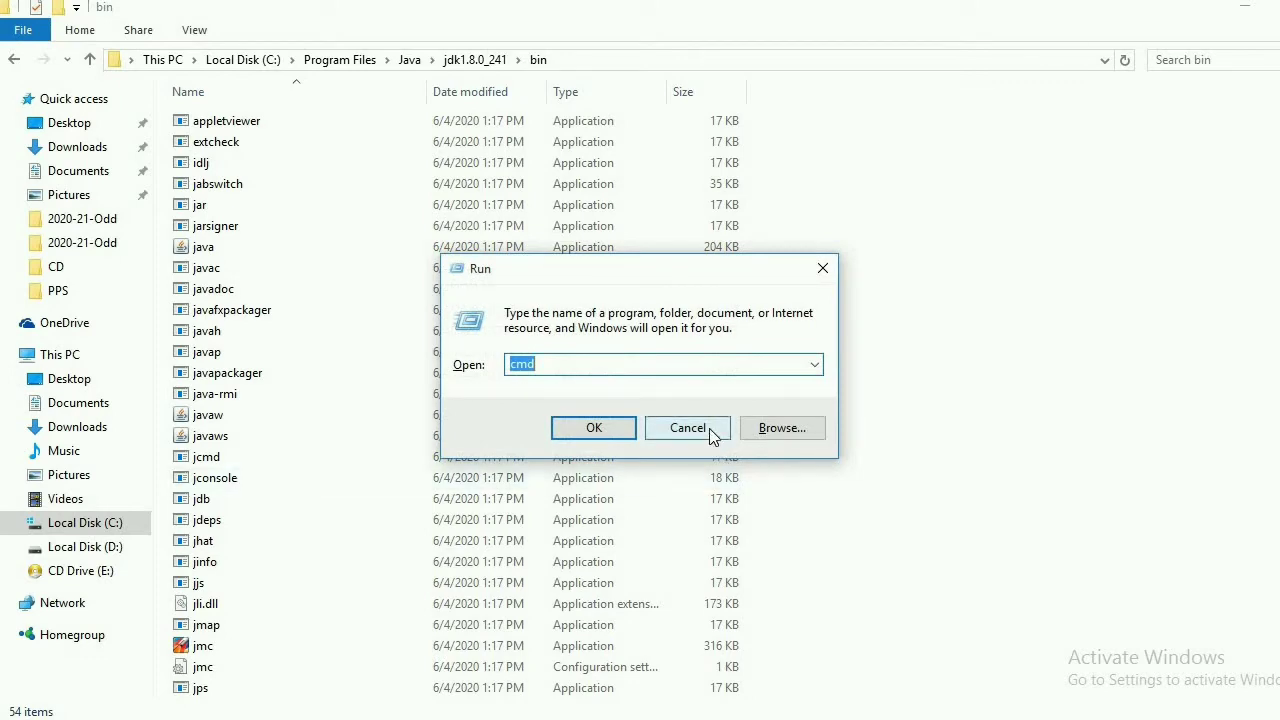
key(Return)
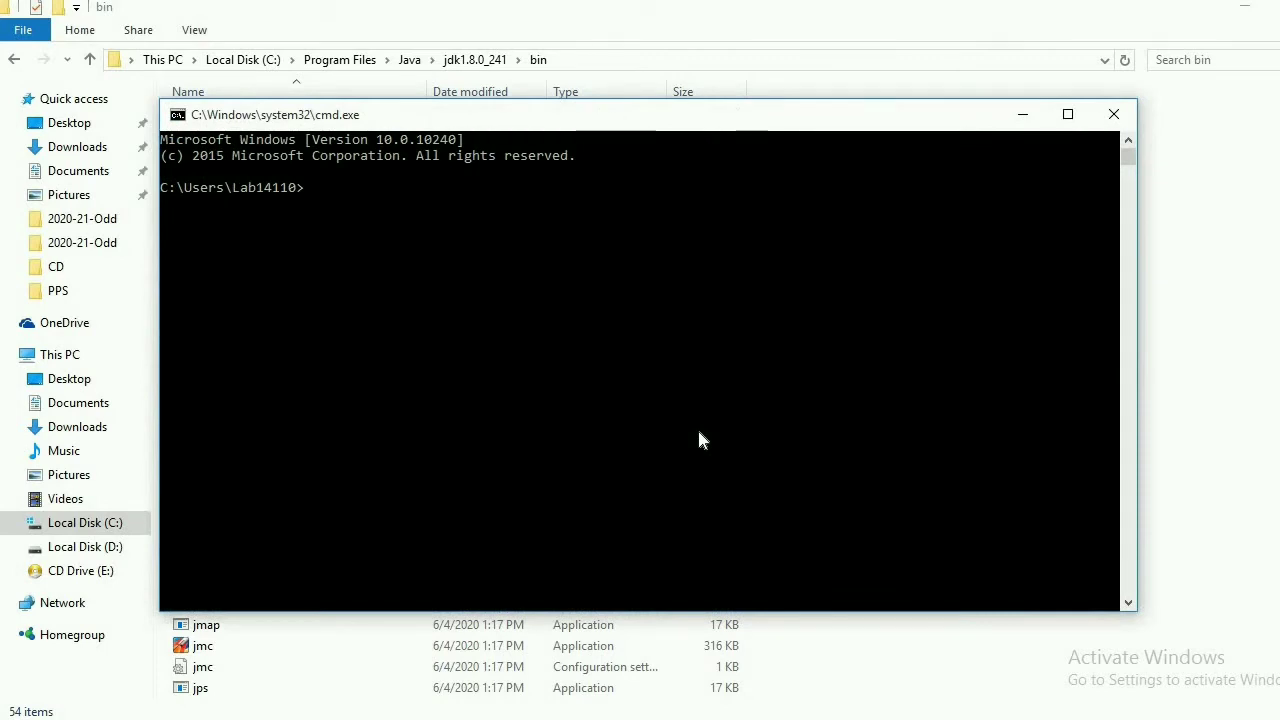
text(javac)
key(Return)
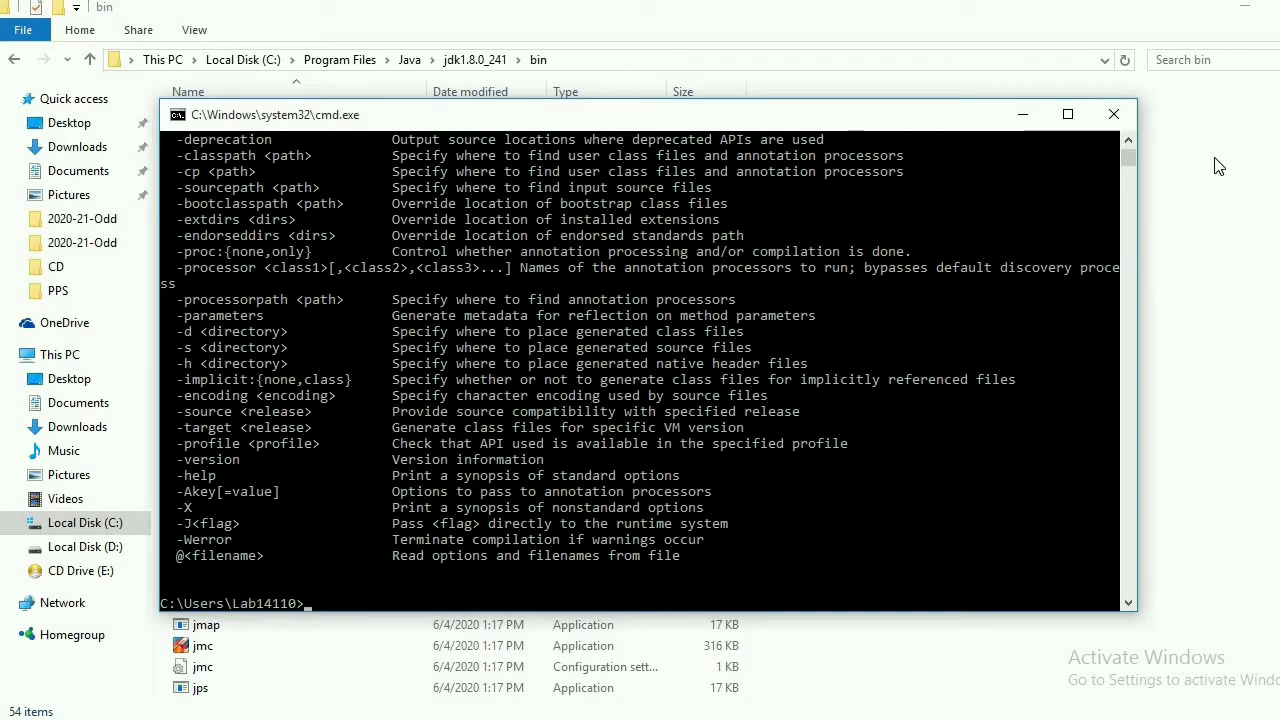
click(1037, 118)
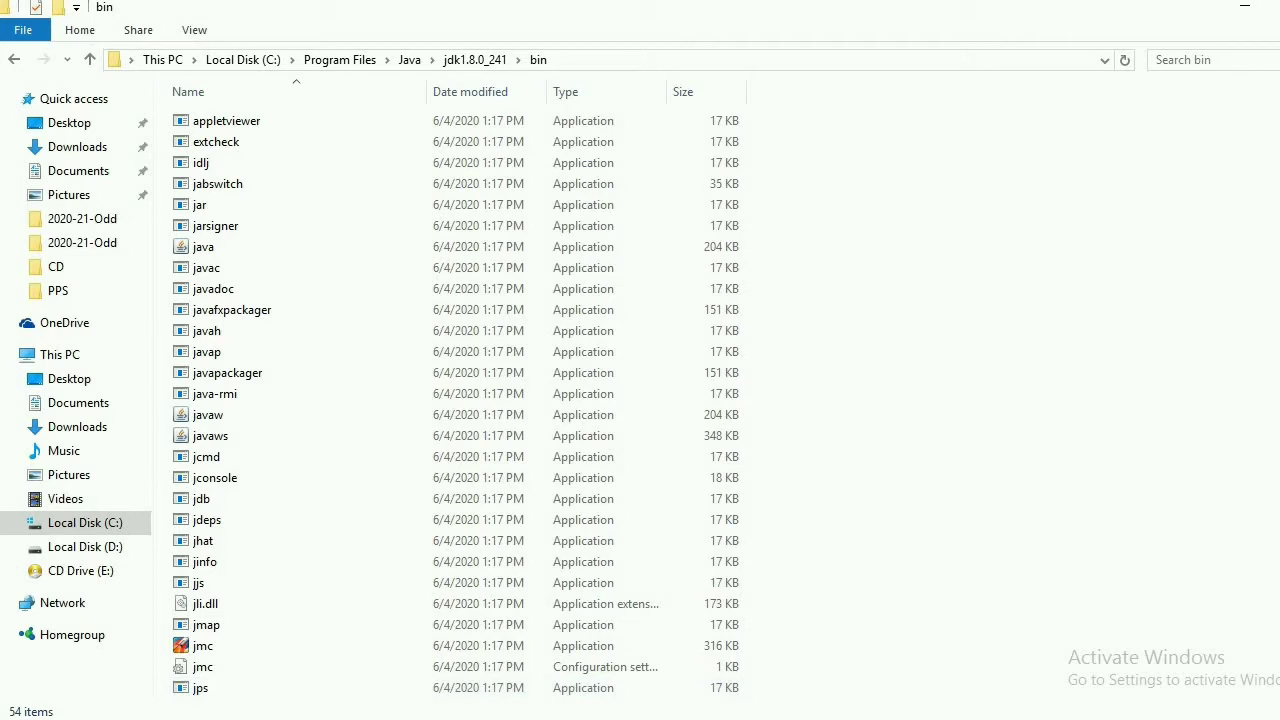
Open the Java folder inside Program Files on Local Disk (C:)
mouse_move(656, 719)
click(85, 522)
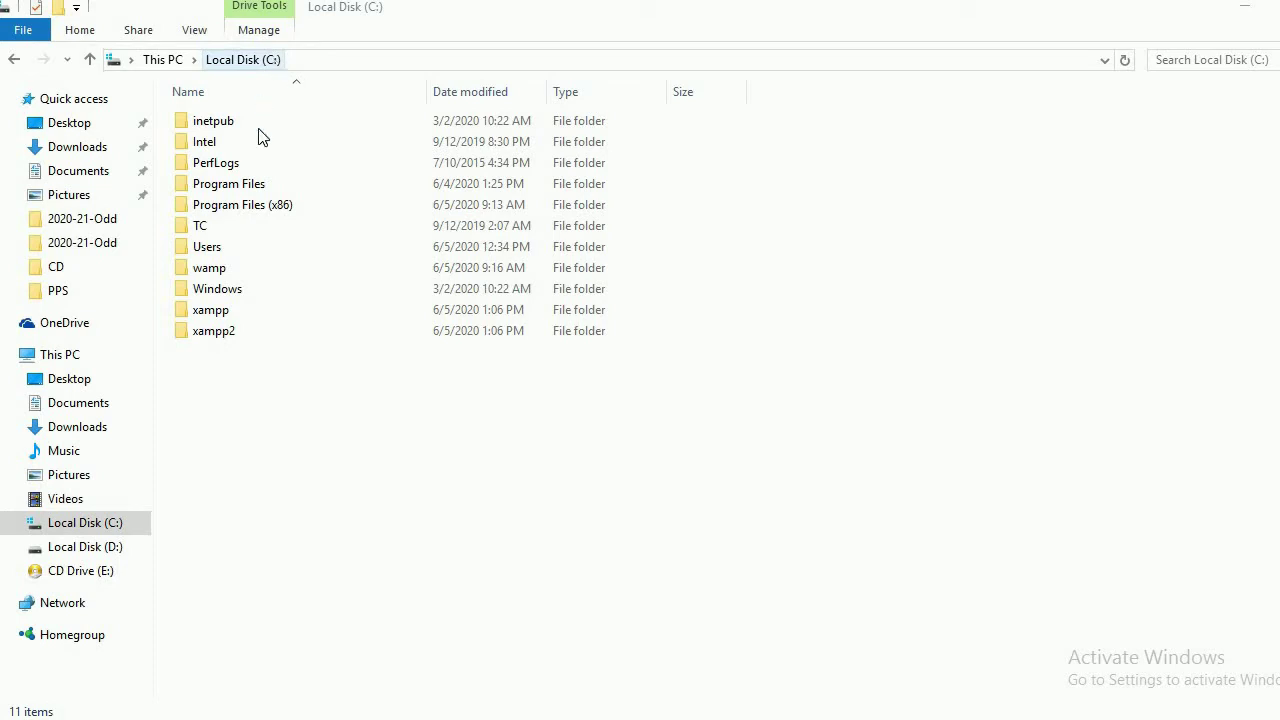
double_click(265, 191)
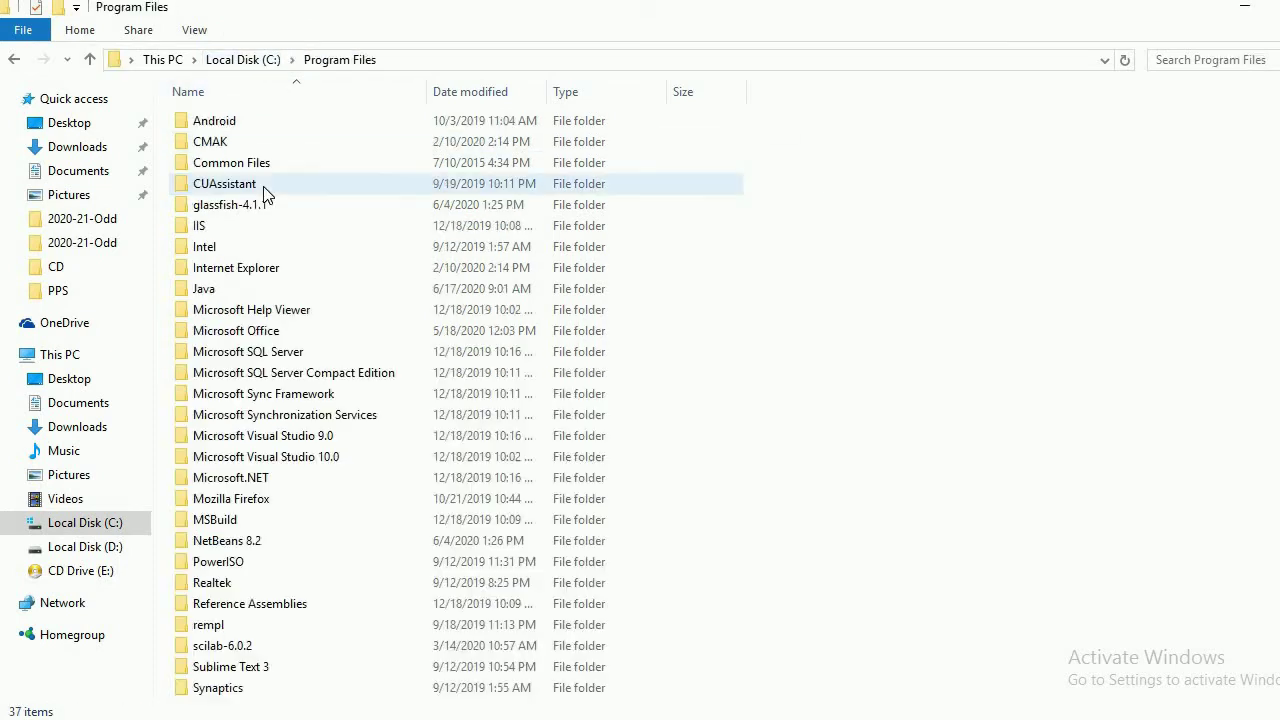
click(256, 290)
double_click(256, 290)
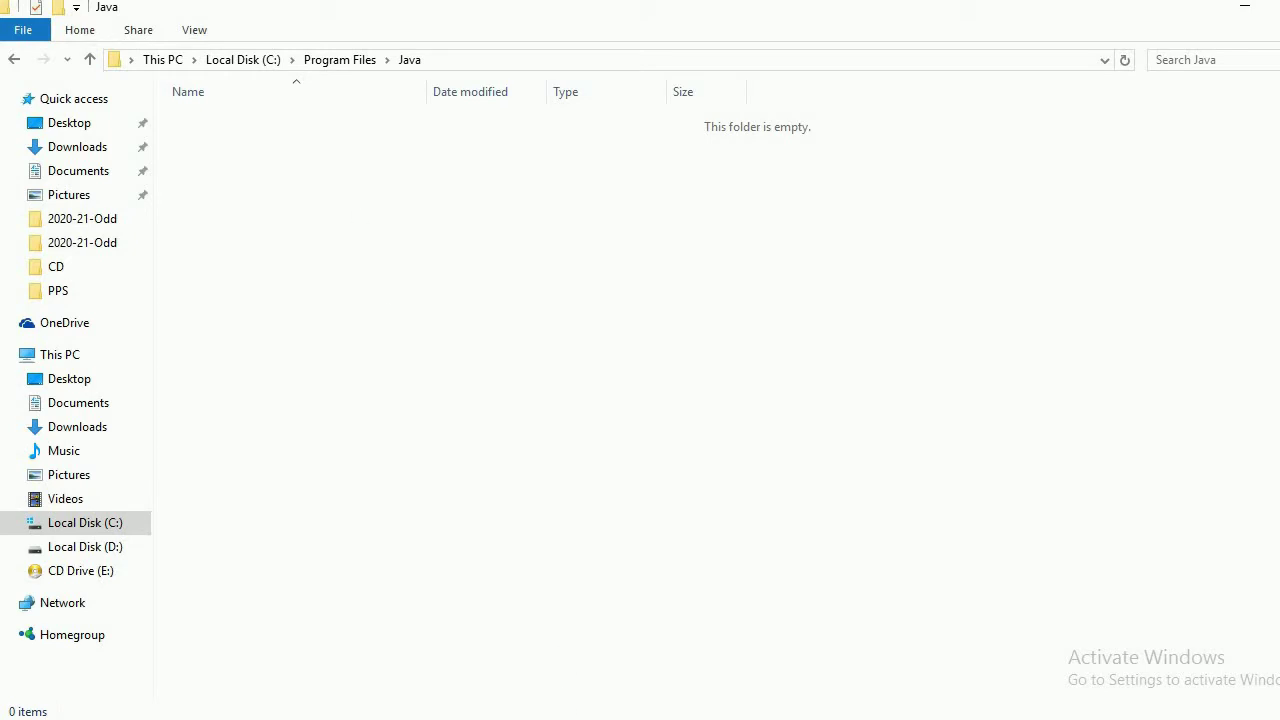
Switch to the Chrome window with the empty new tab and search Google for "jdk and jre"
mouse_move(473, 700)
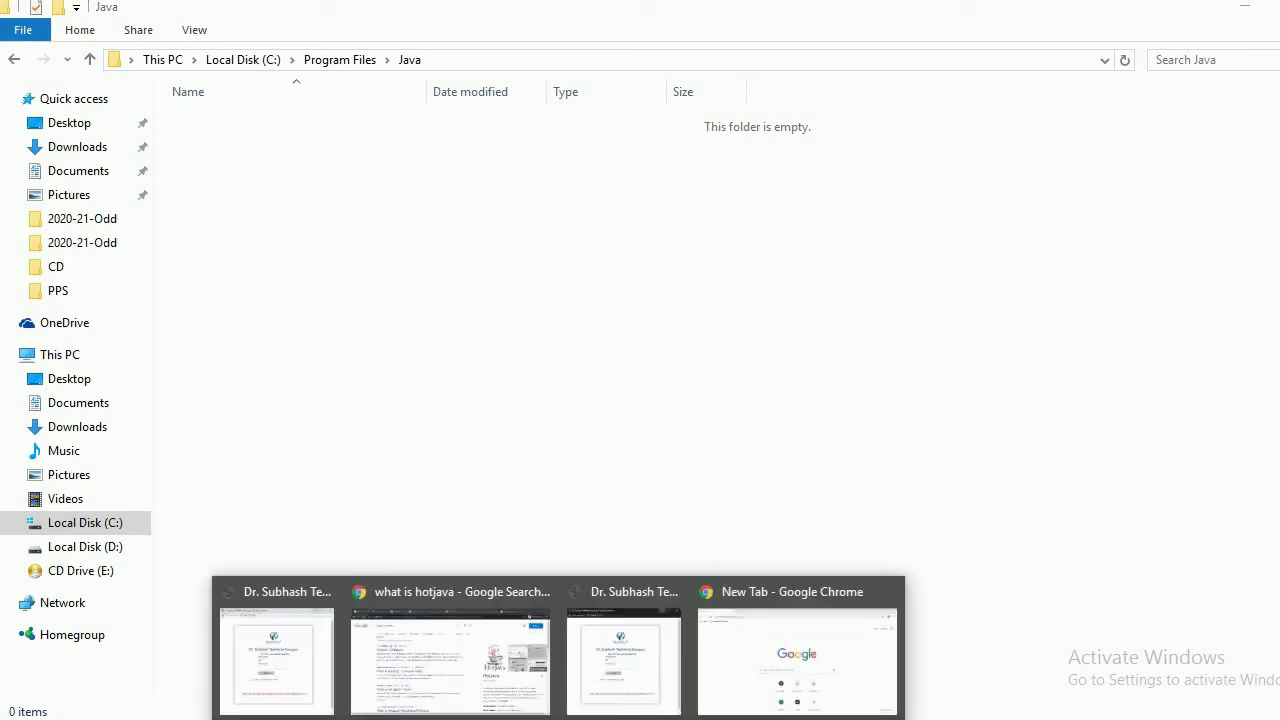
click(808, 672)
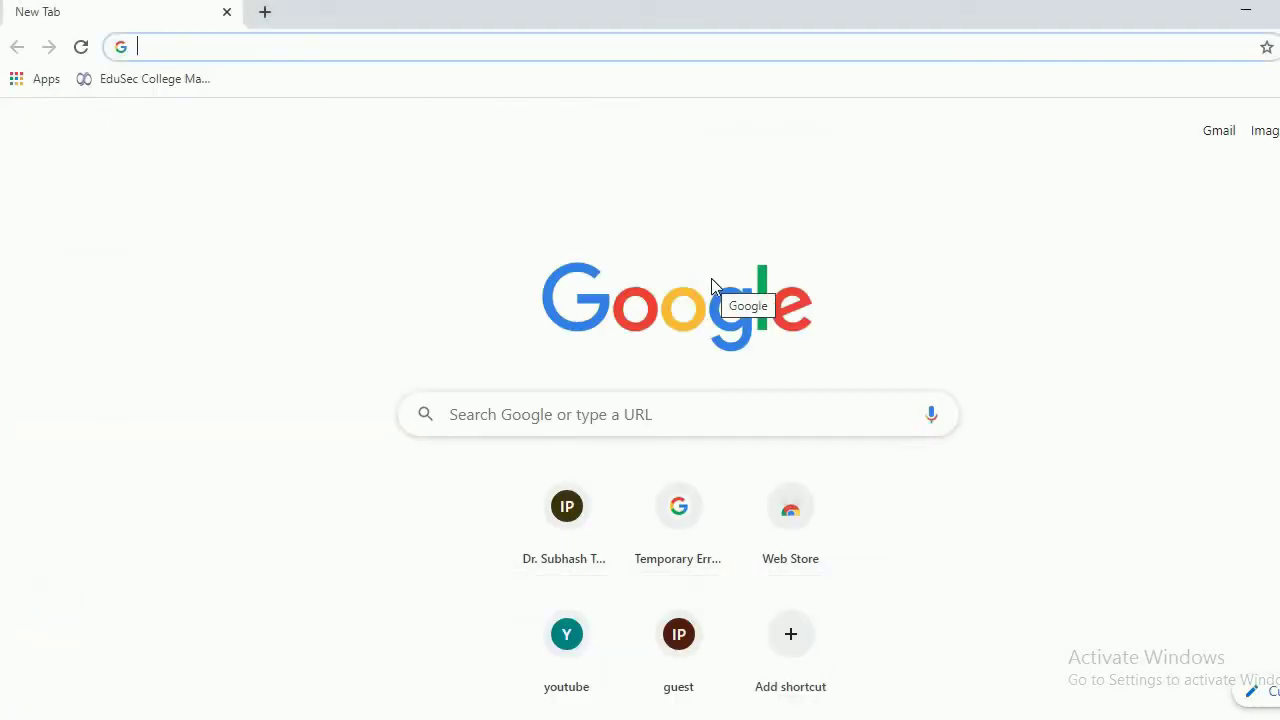
text(ja)
key(BackSpace)
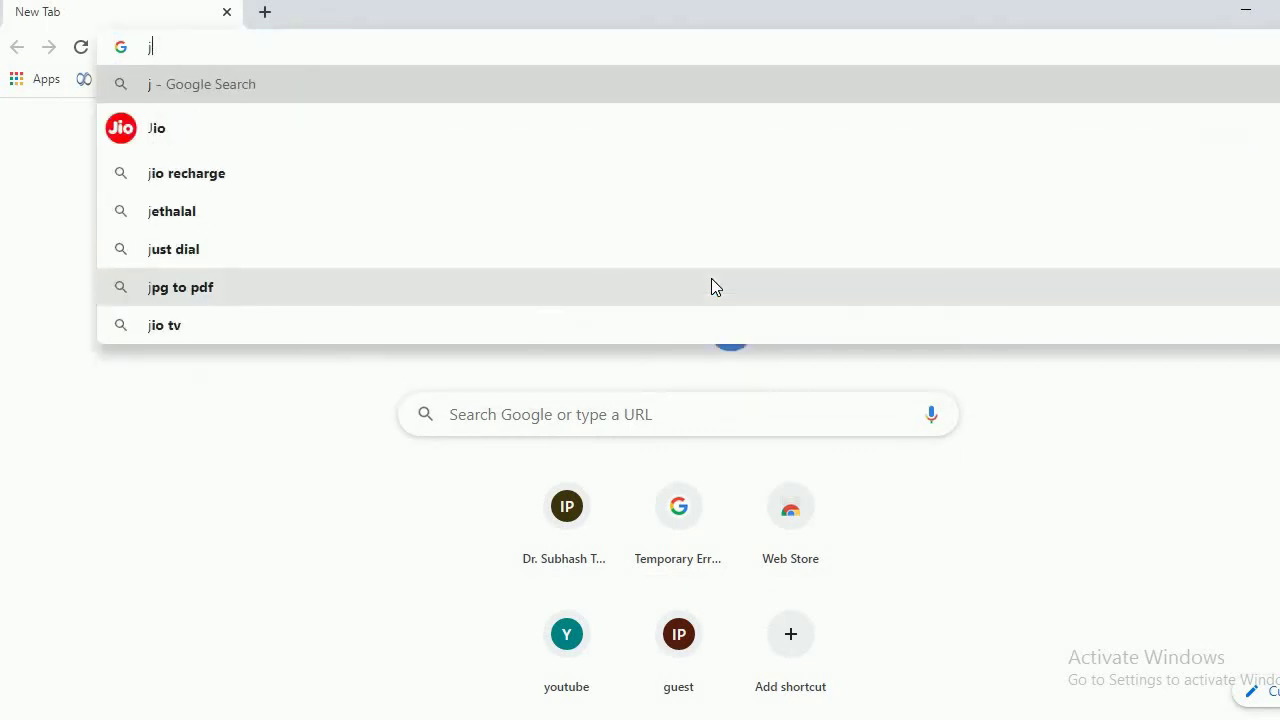
text(dk a)
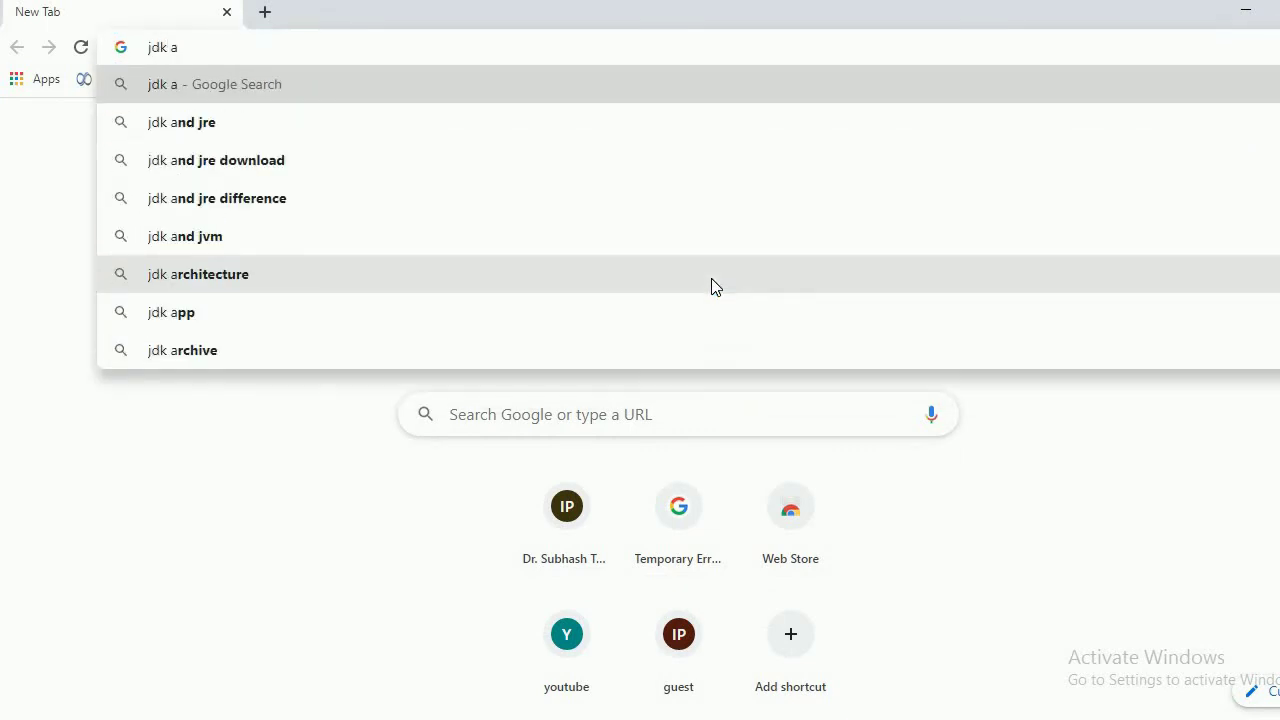
text(nd jre)
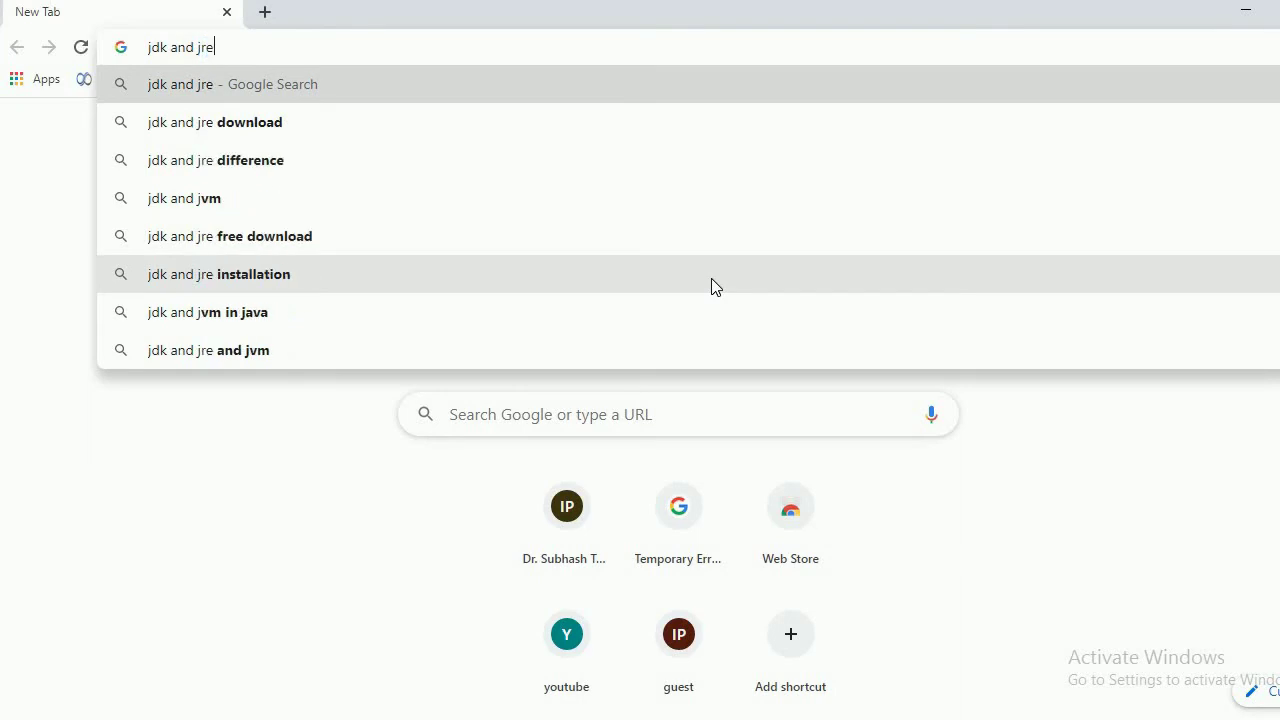
key(Return)
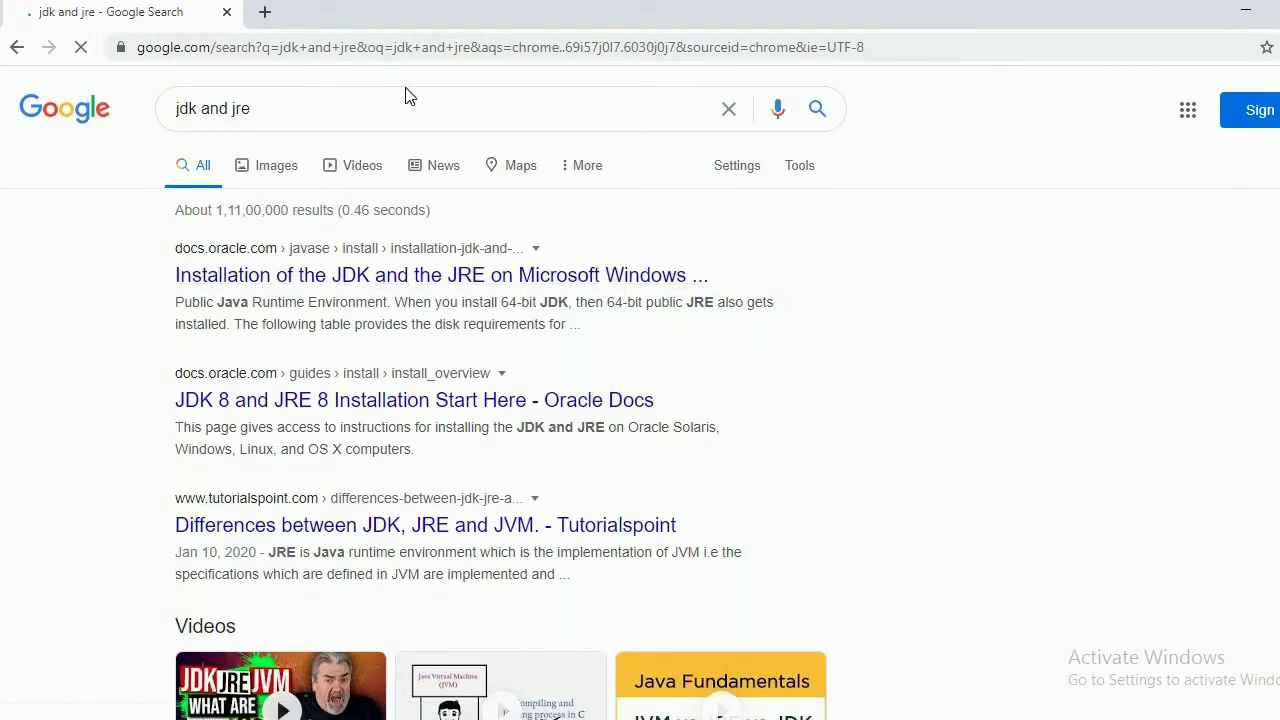
Open the Oracle search result on installing the JDK and the JRE on Microsoft Windows in a new tab and display it
middle_click(358, 283)
click(355, 18)
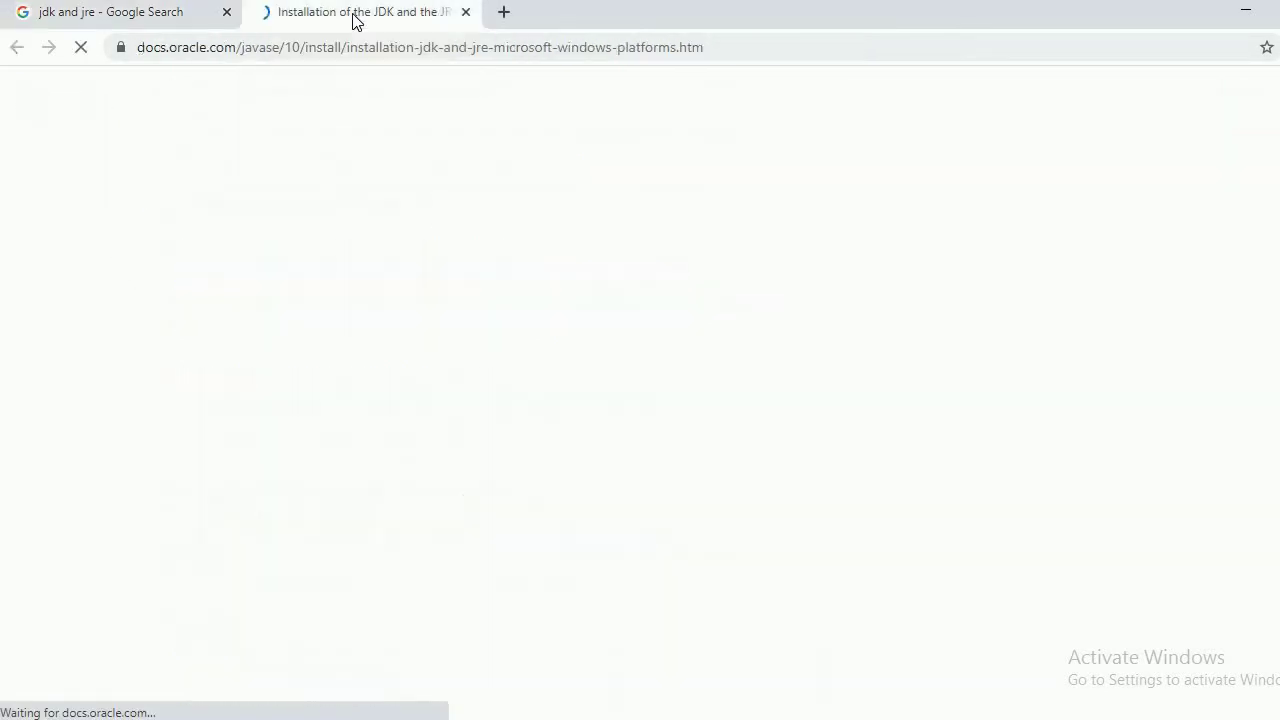
click(151, 16)
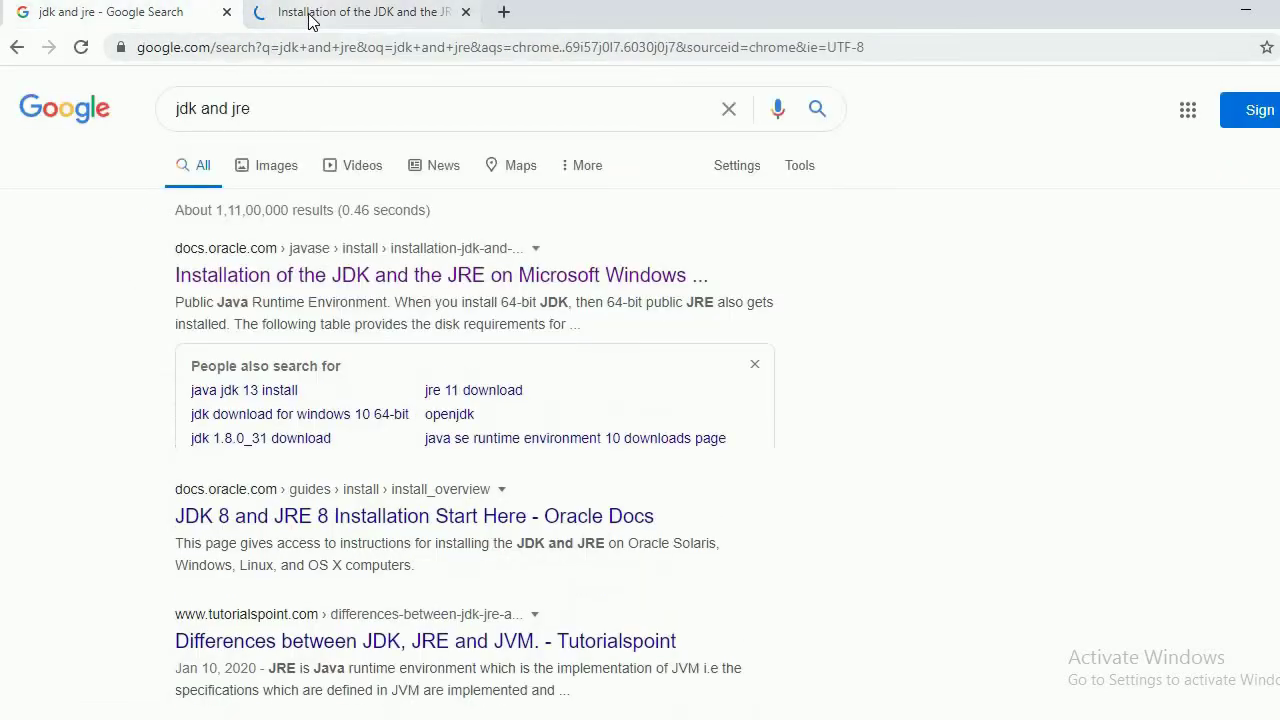
click(391, 20)
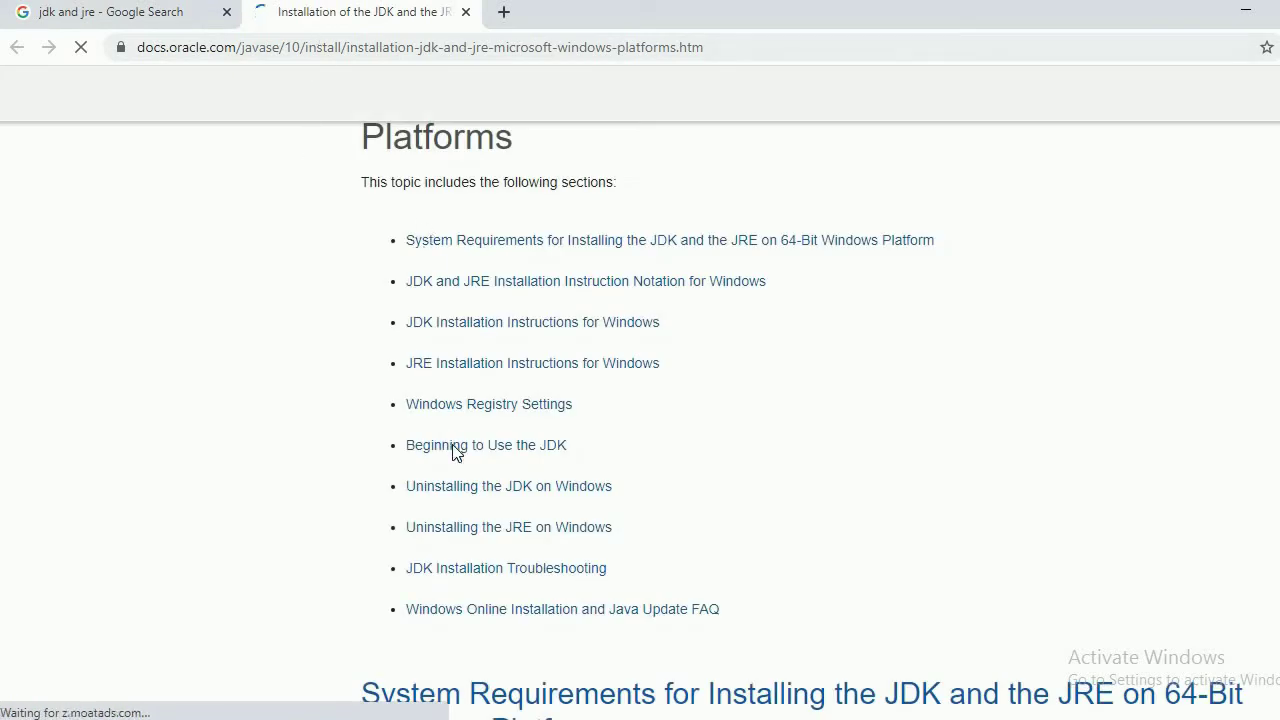
Examine the Oracle guide's sections on system requirements, JDK installation, the PATH environment variable and JRE installation on Windows
scroll(452, 444, down, 10)
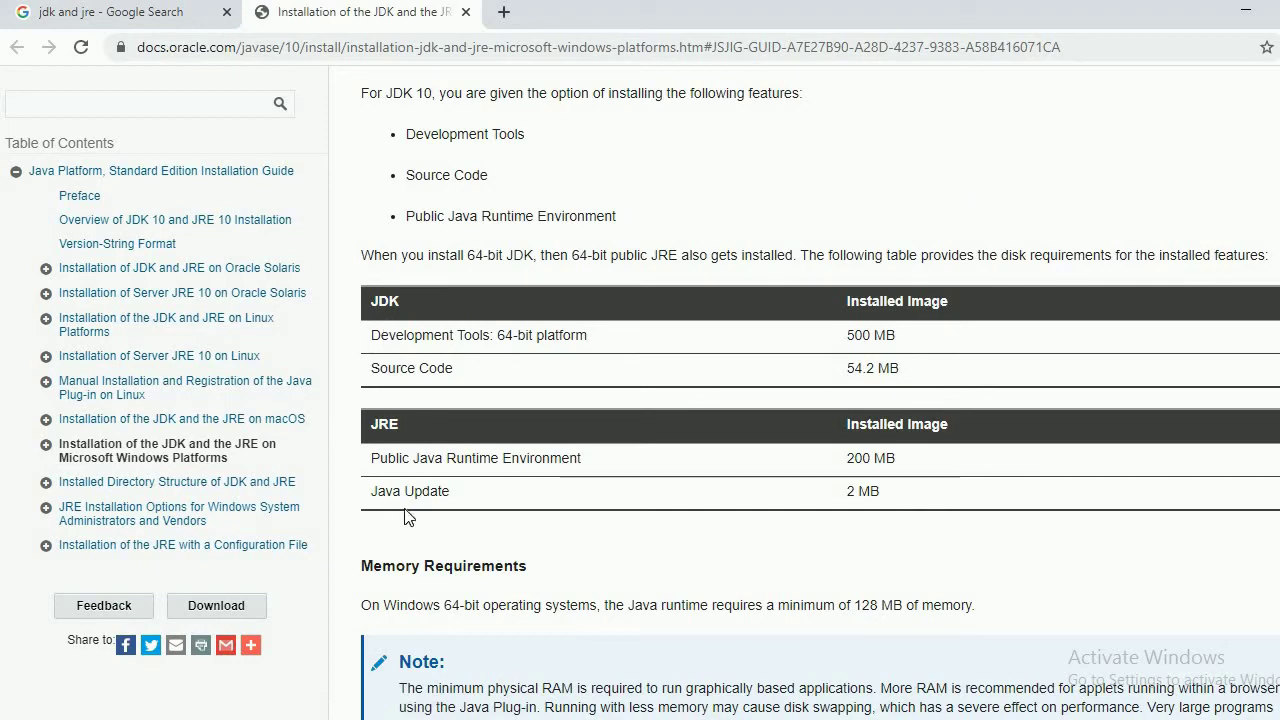
scroll(880, 486, down, 4)
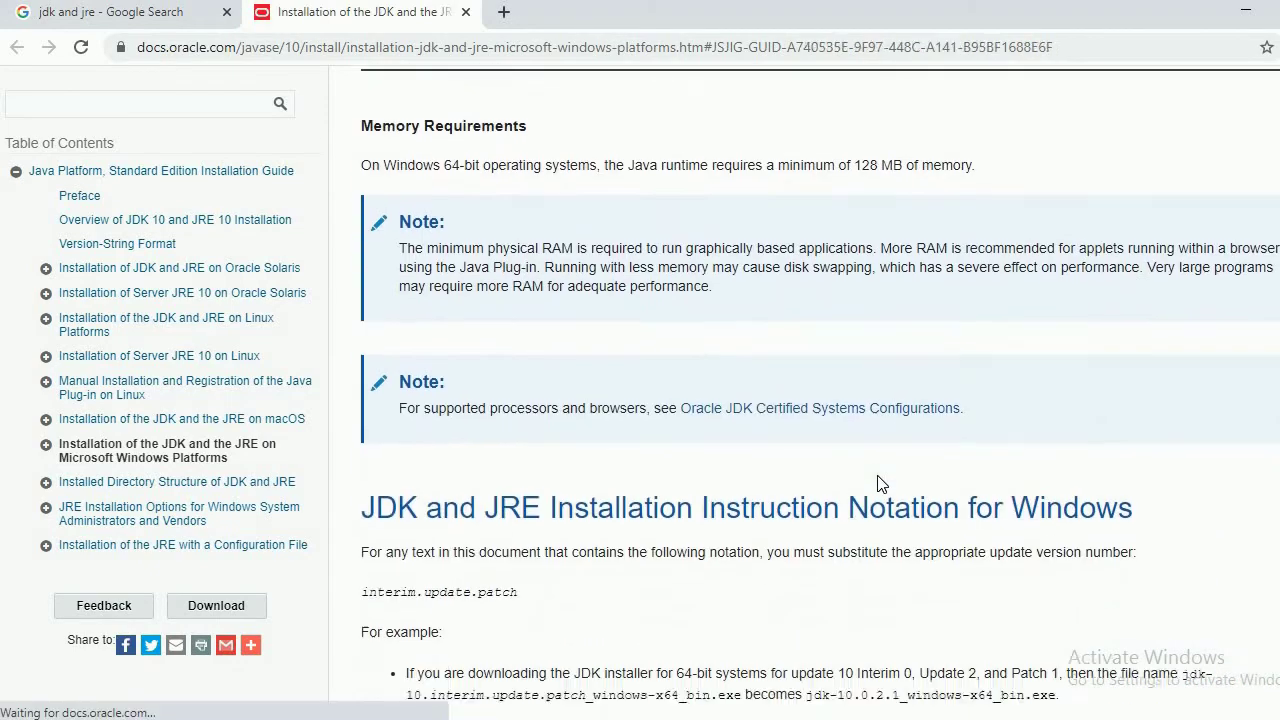
scroll(880, 484, down, 7)
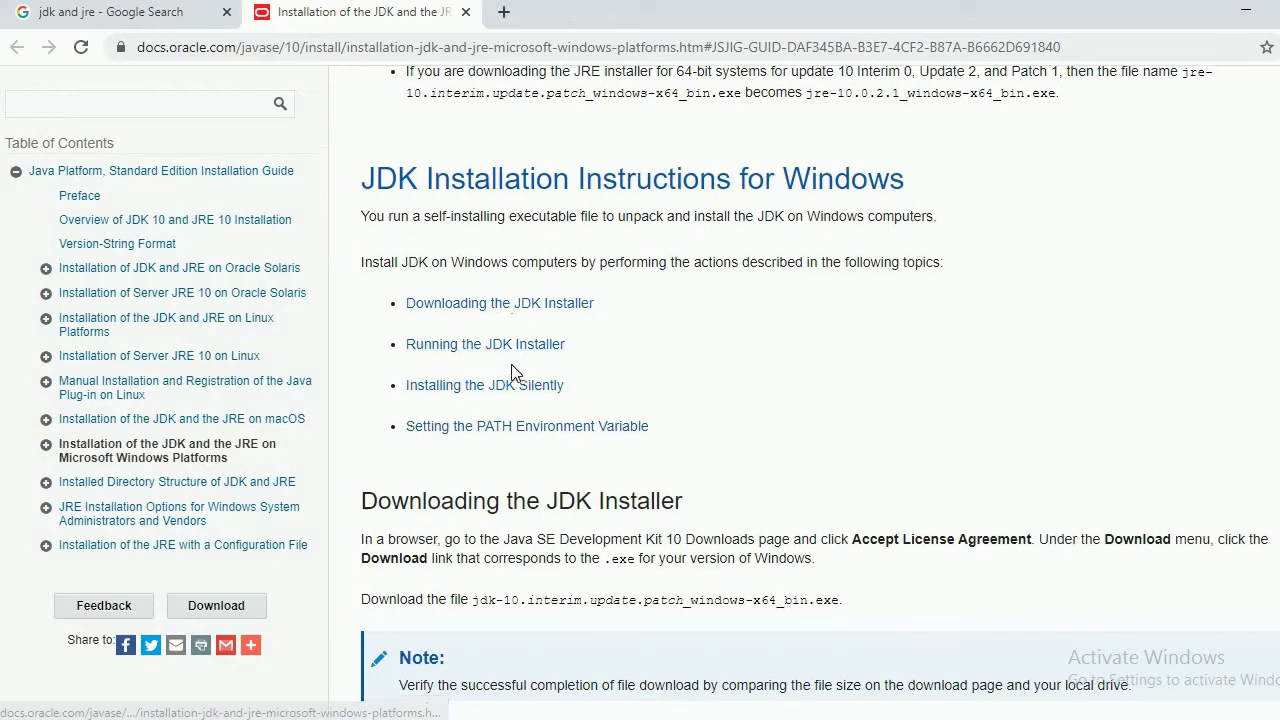
scroll(514, 370, down, 8)
scroll(514, 370, down, 2)
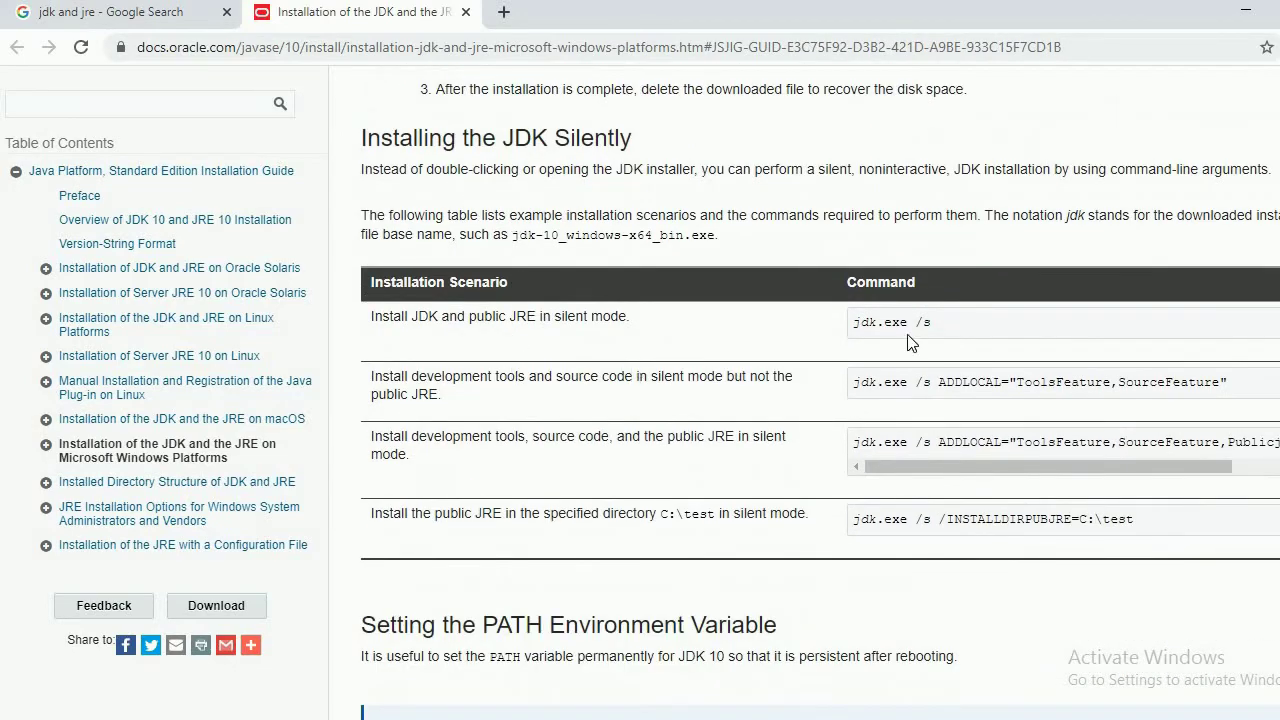
scroll(880, 343, down, 10)
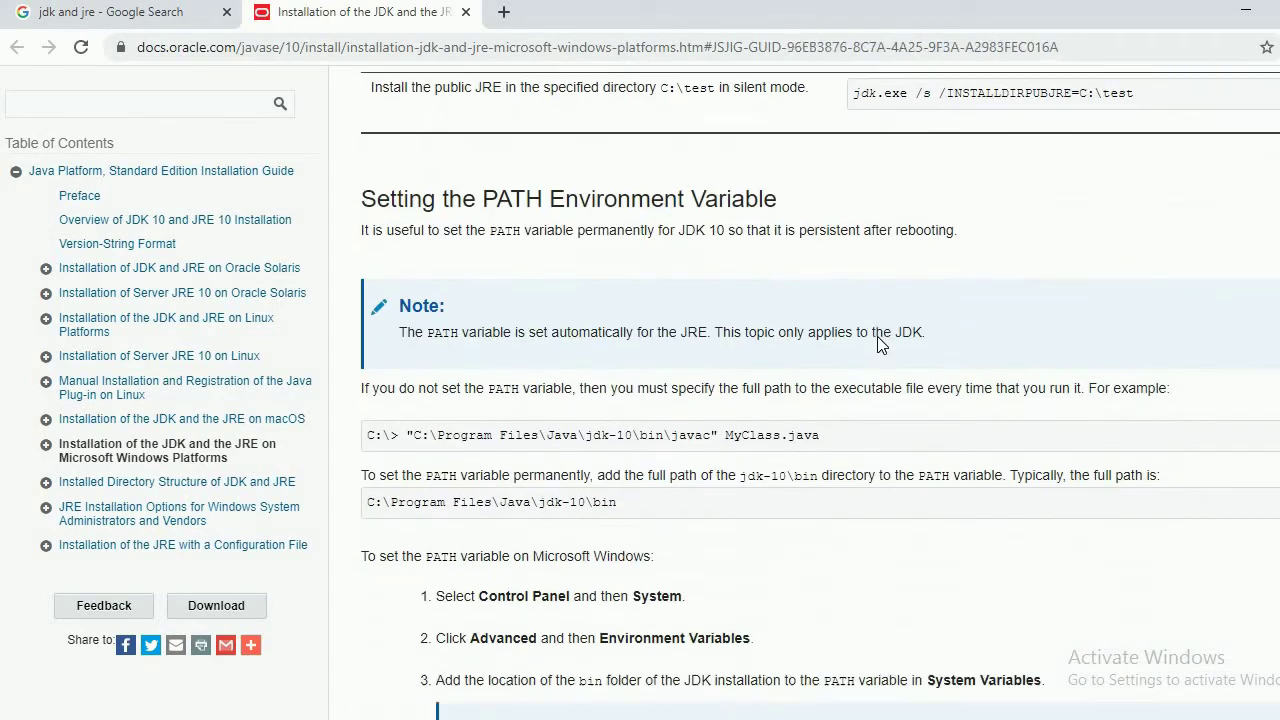
scroll(877, 343, down, 13)
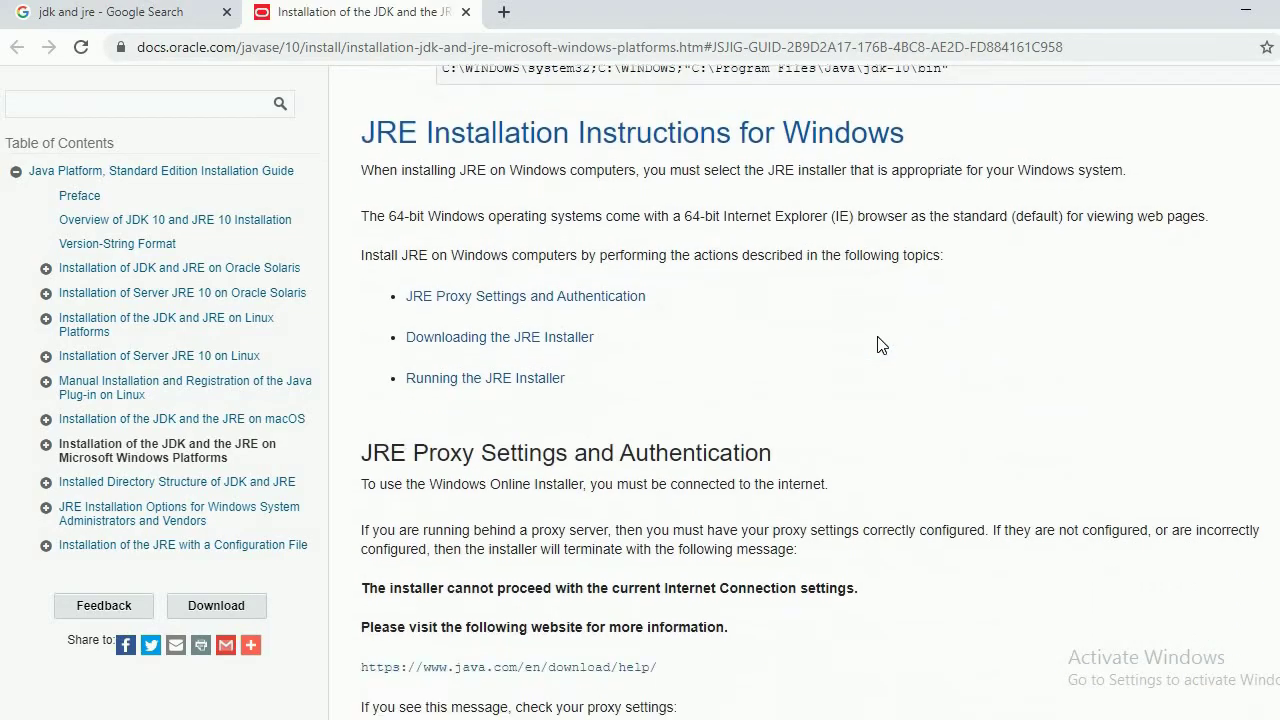
scroll(877, 343, down, 12)
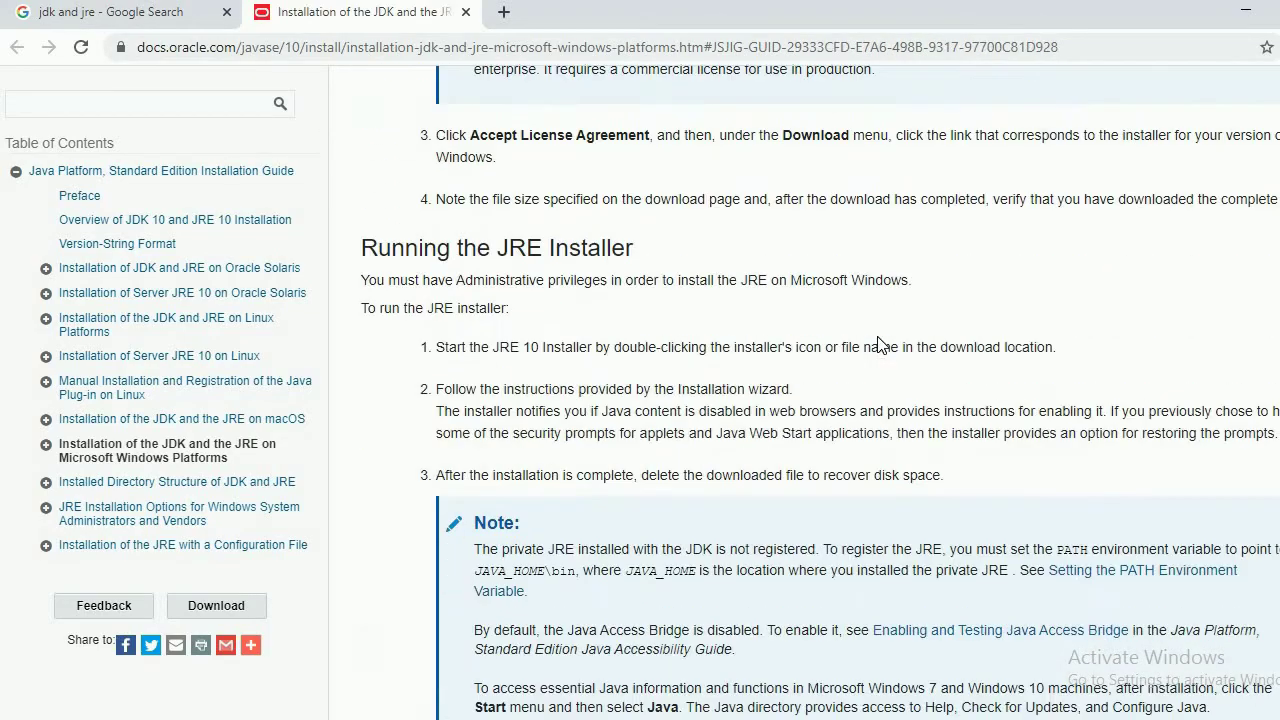
scroll(880, 343, down, 4)
scroll(717, 359, up, 20)
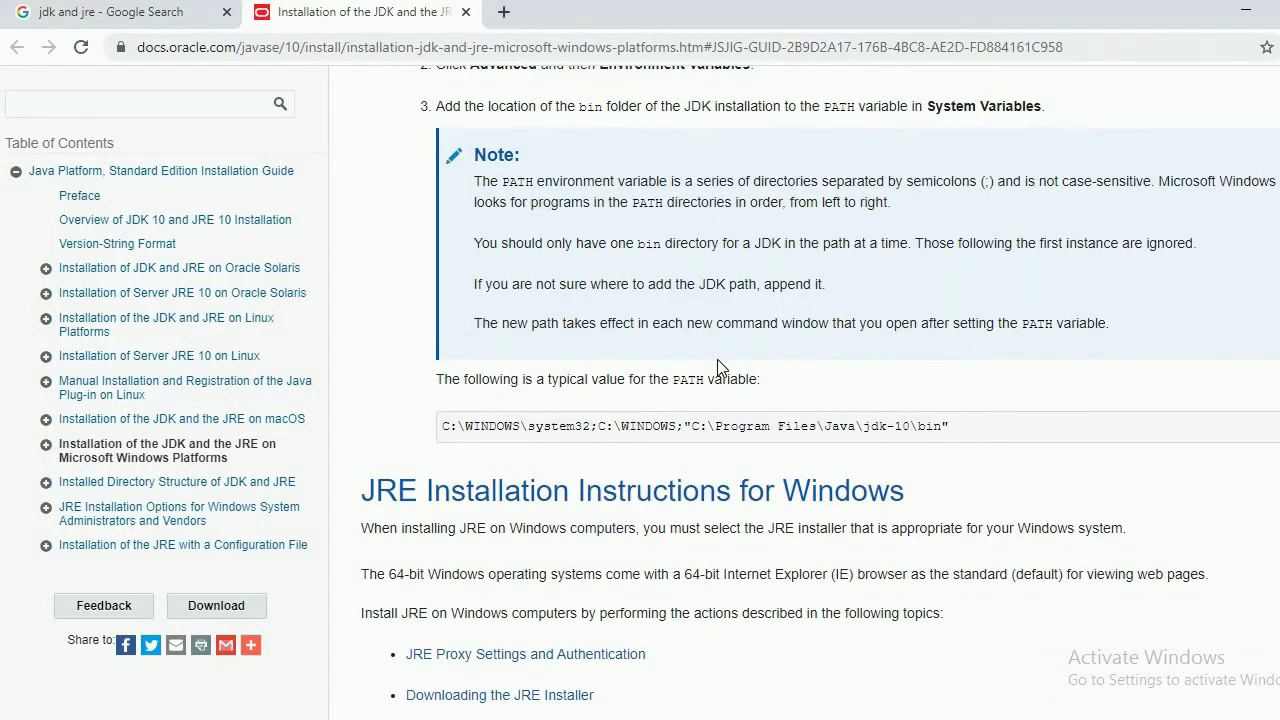
scroll(717, 359, down, 2)
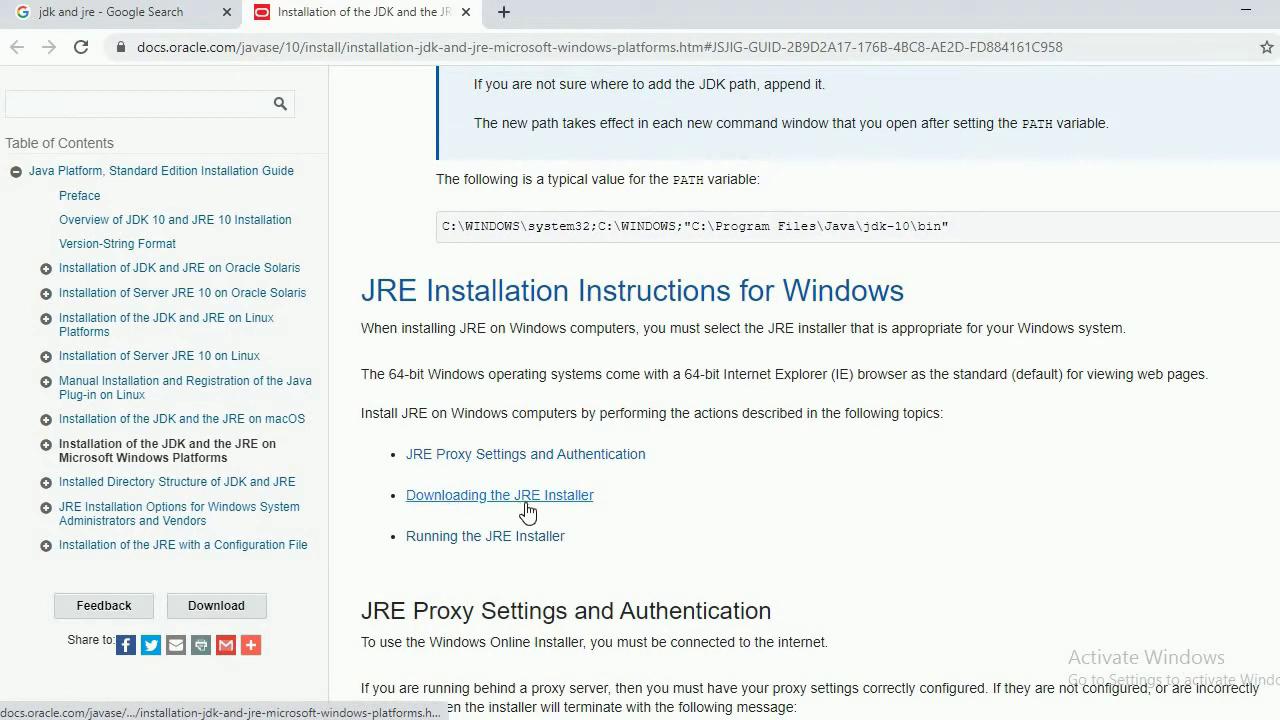
Open the guide's Downloading the JDK Installer and Downloading the JRE Installer links, each in a new tab
scroll(512, 478, up, 5)
scroll(510, 463, up, 11)
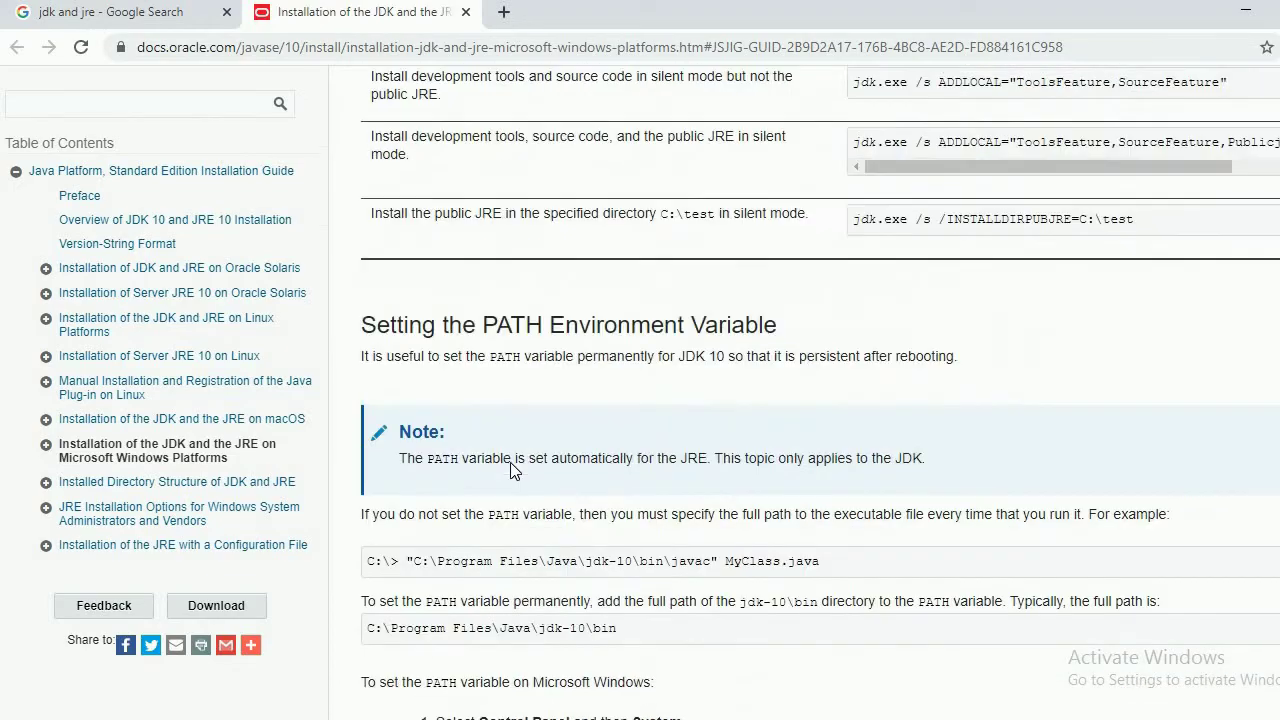
scroll(513, 470, up, 4)
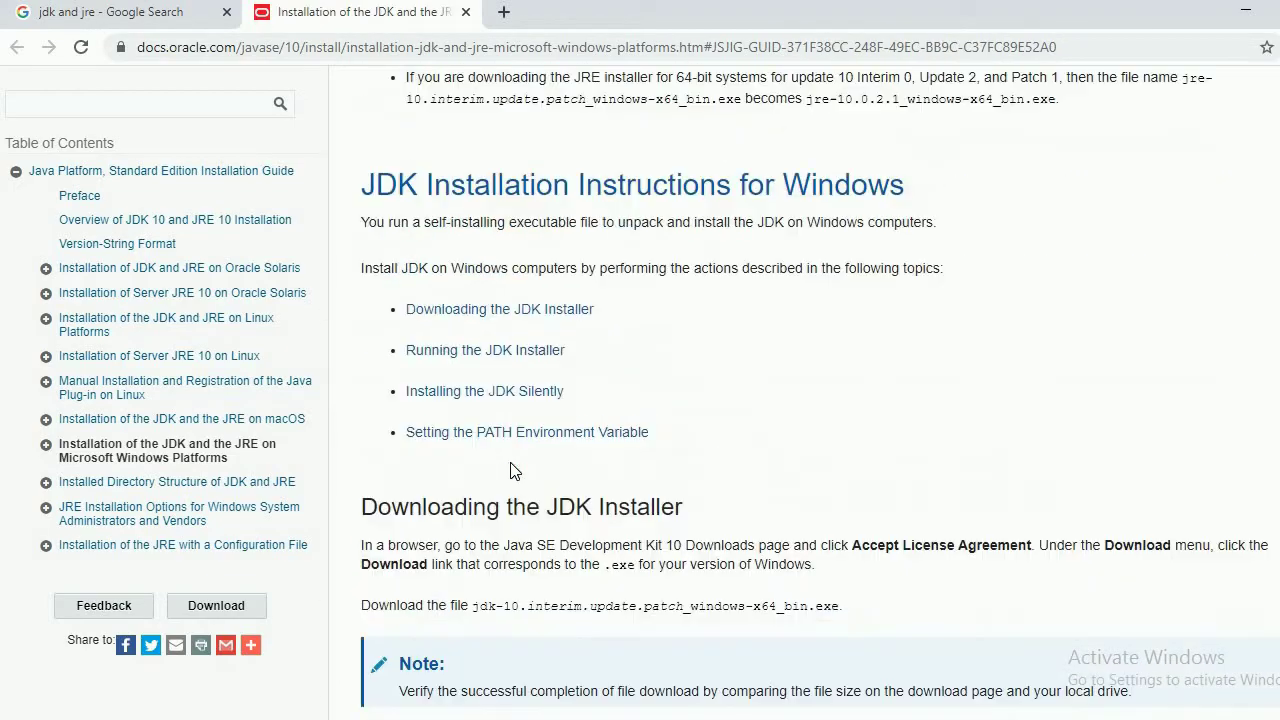
middle_click(552, 314)
scroll(534, 358, down, 7)
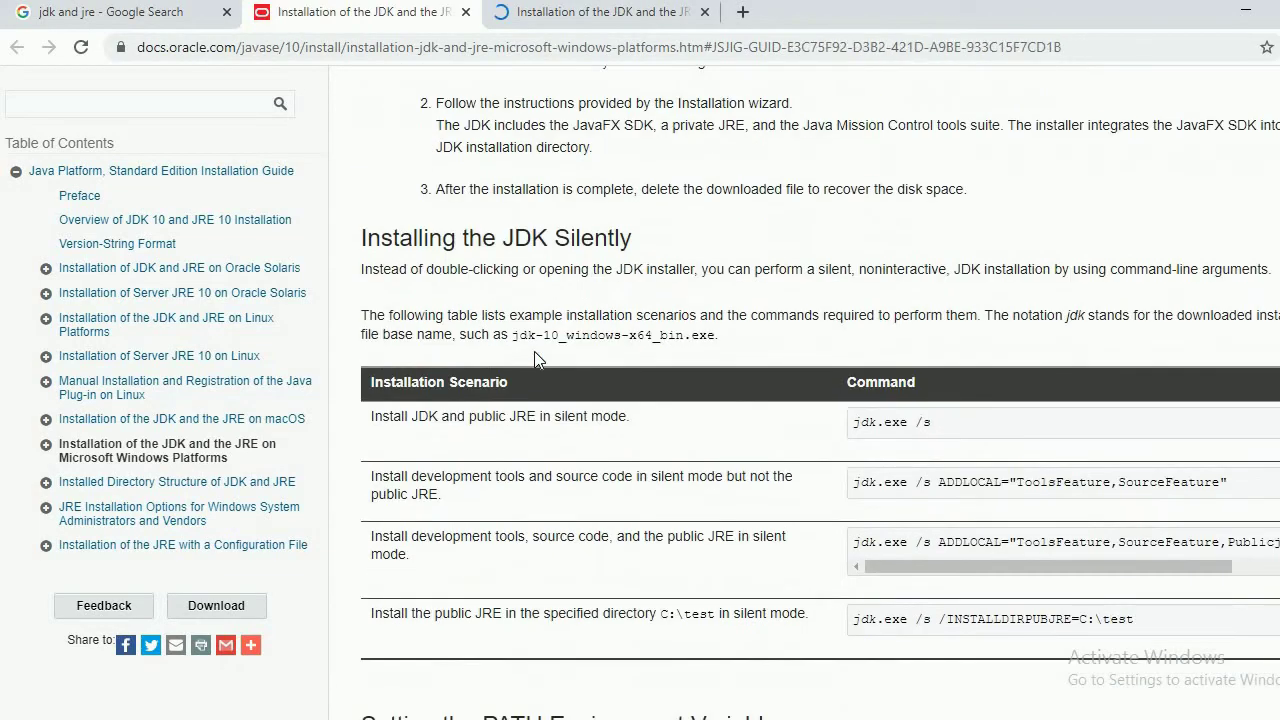
scroll(534, 358, down, 5)
scroll(534, 358, down, 8)
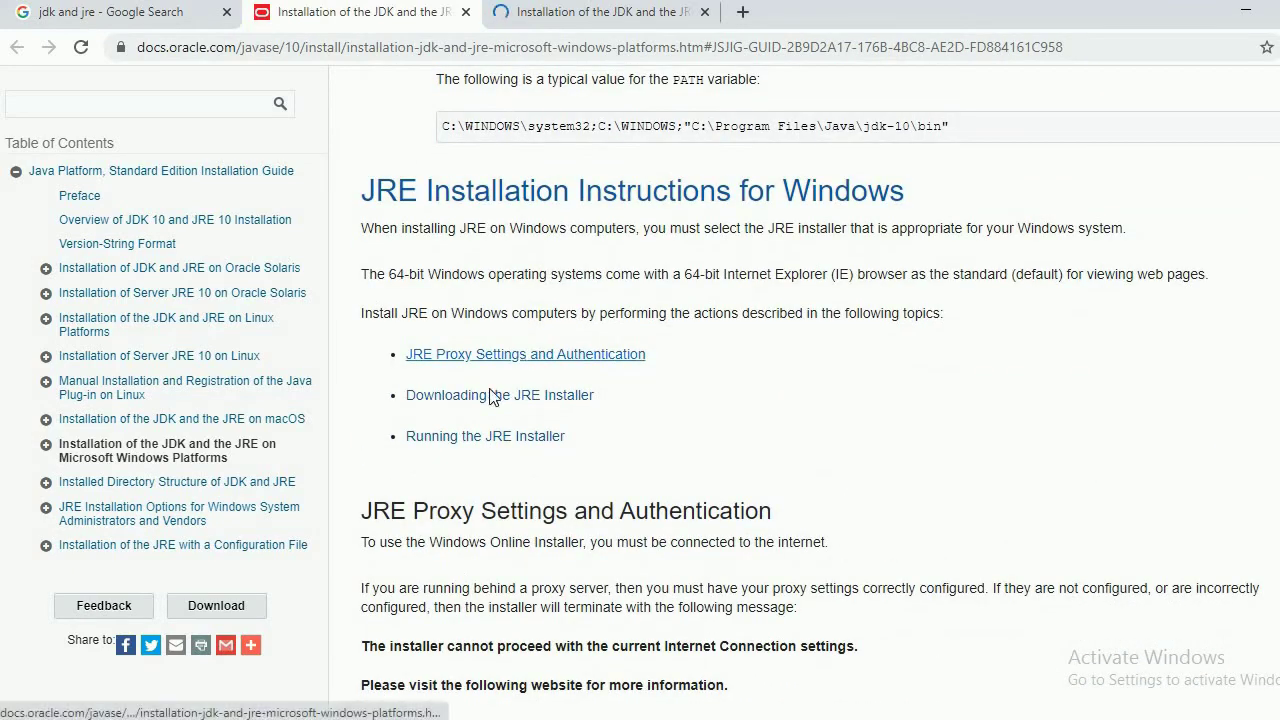
middle_click(490, 398)
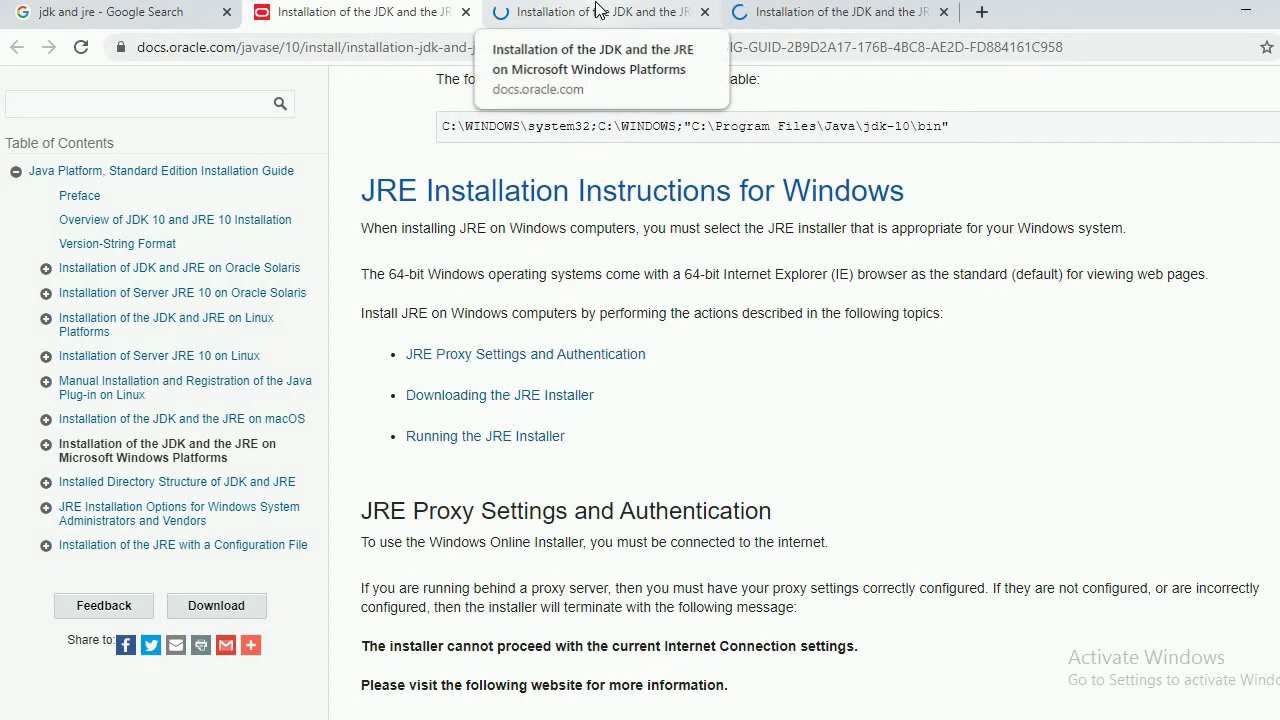
Examine the Downloading the JDK Installer and Downloading the JRE Installer sections in their separate browser tabs
click(597, 12)
click(378, 16)
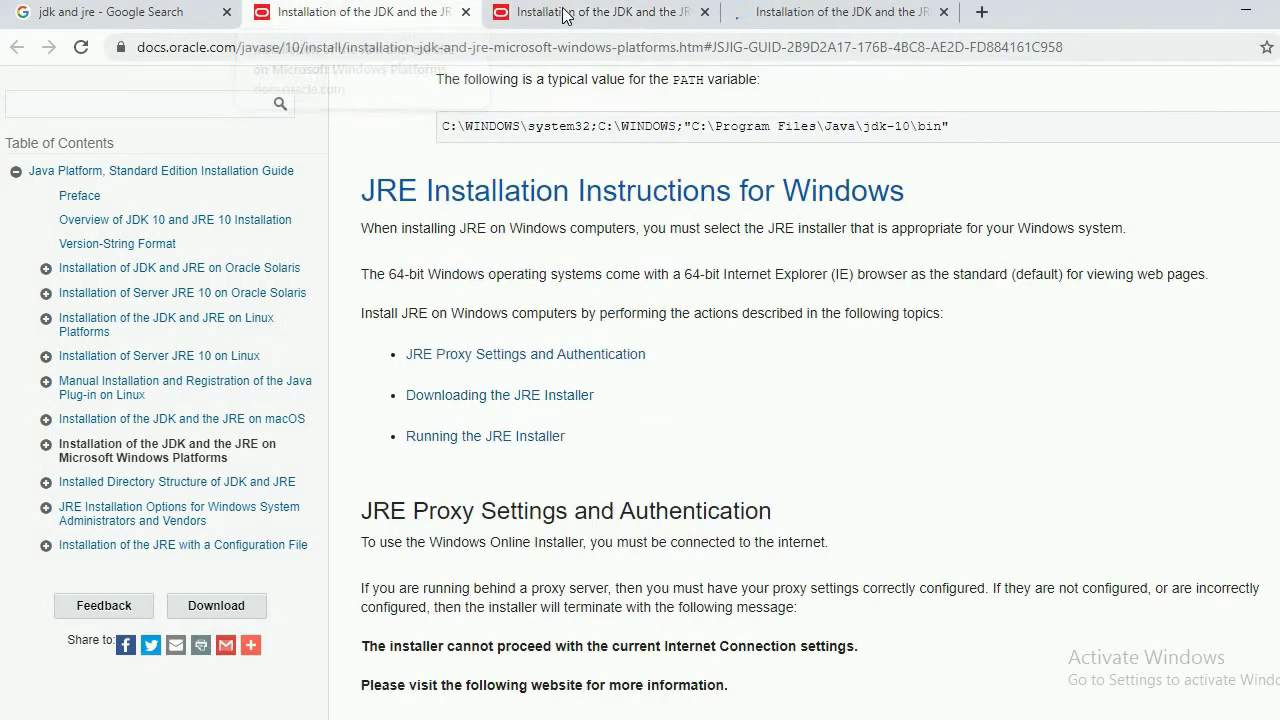
click(537, 16)
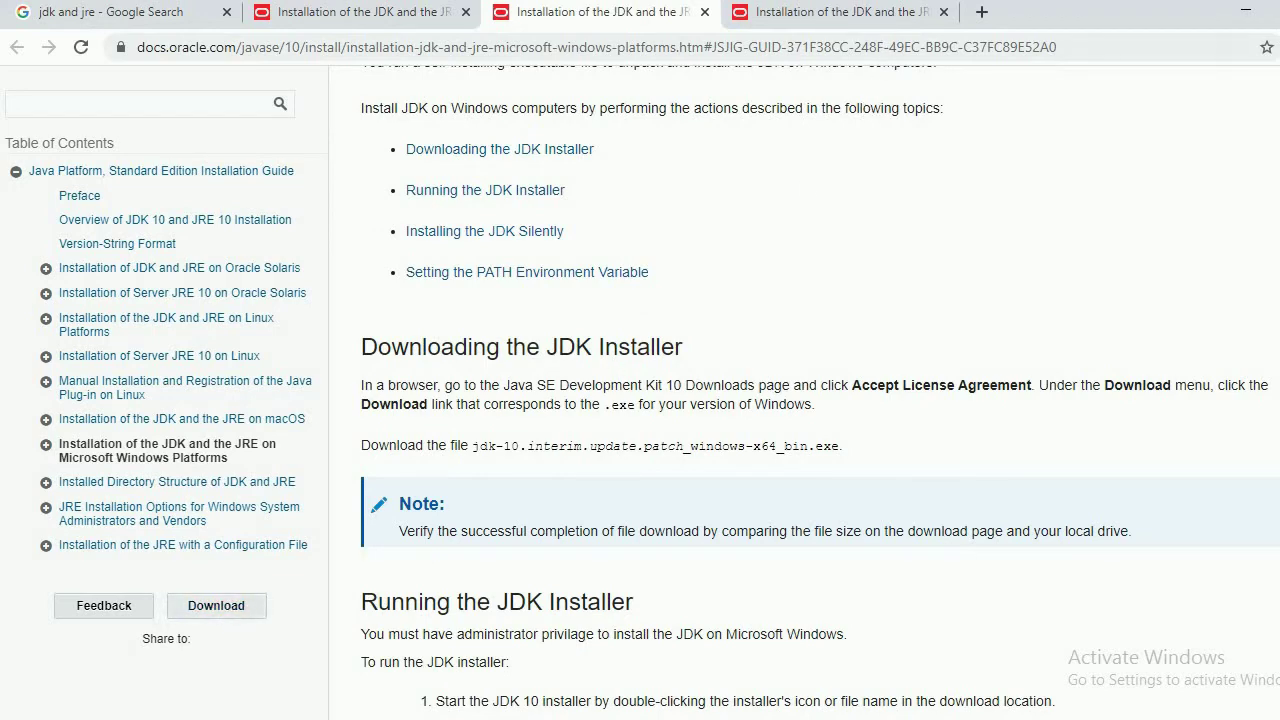
click(815, 15)
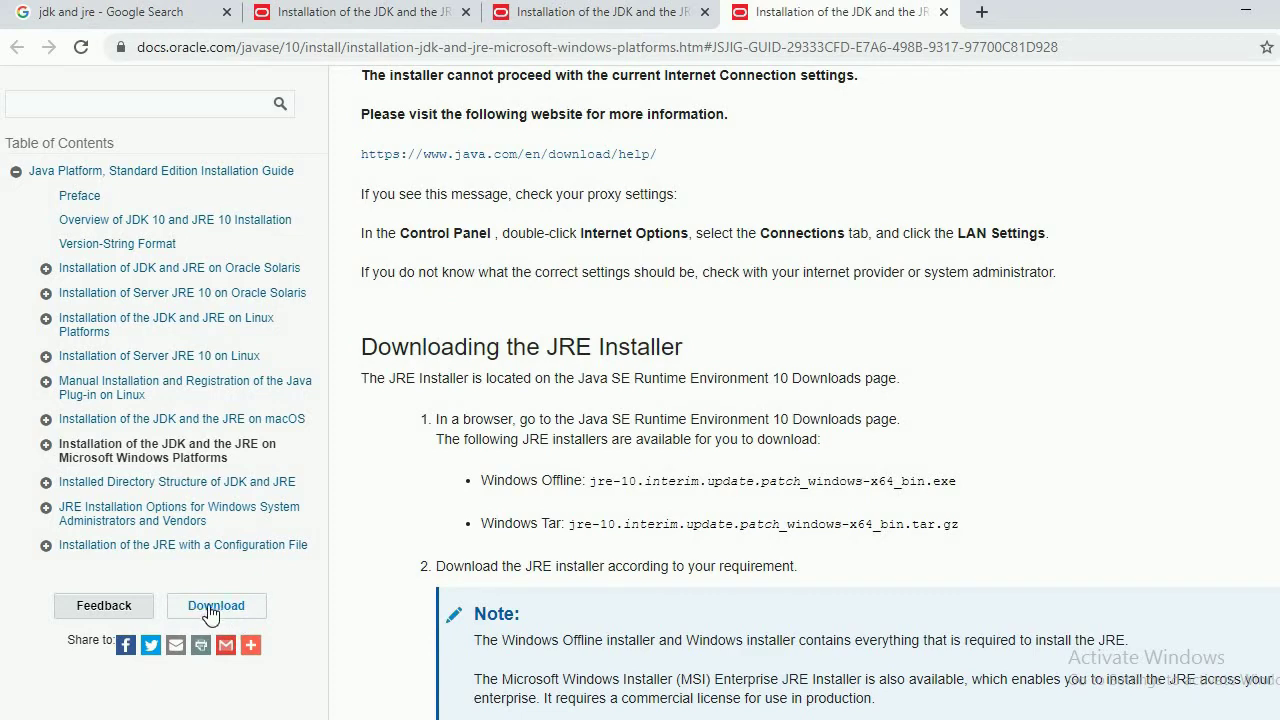
click(628, 12)
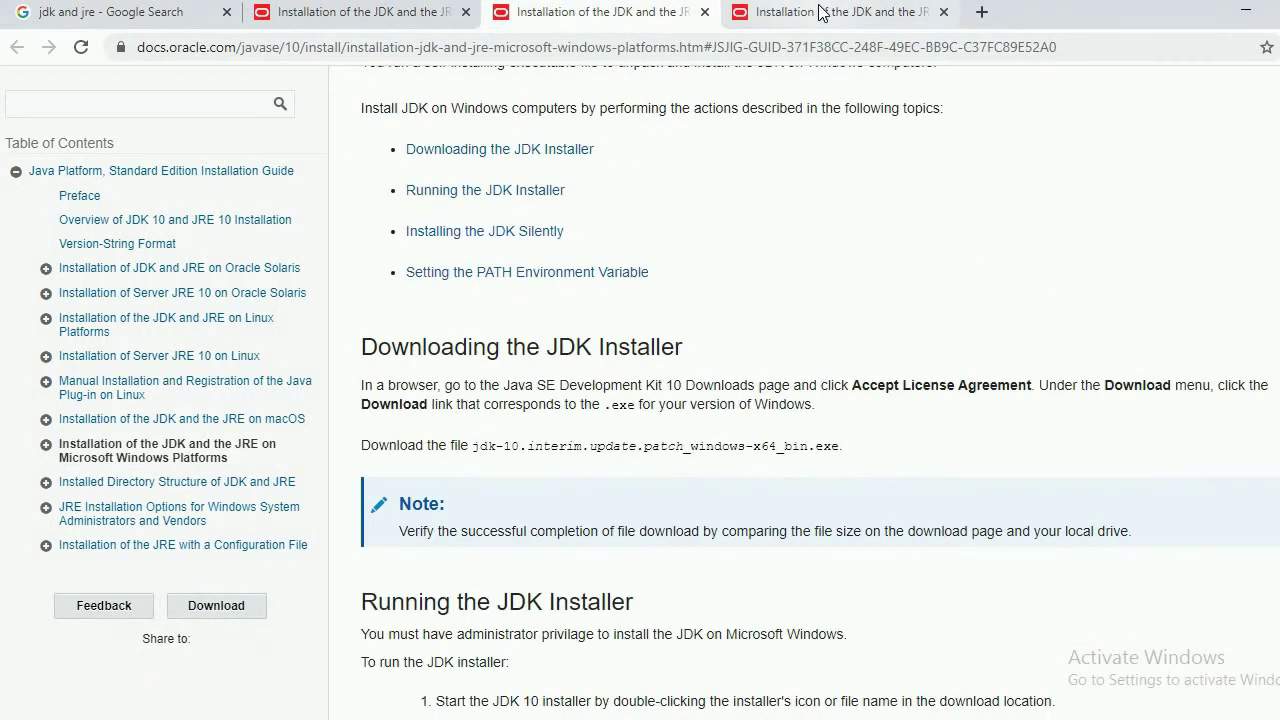
key(ctrl+Tab)
click(620, 20)
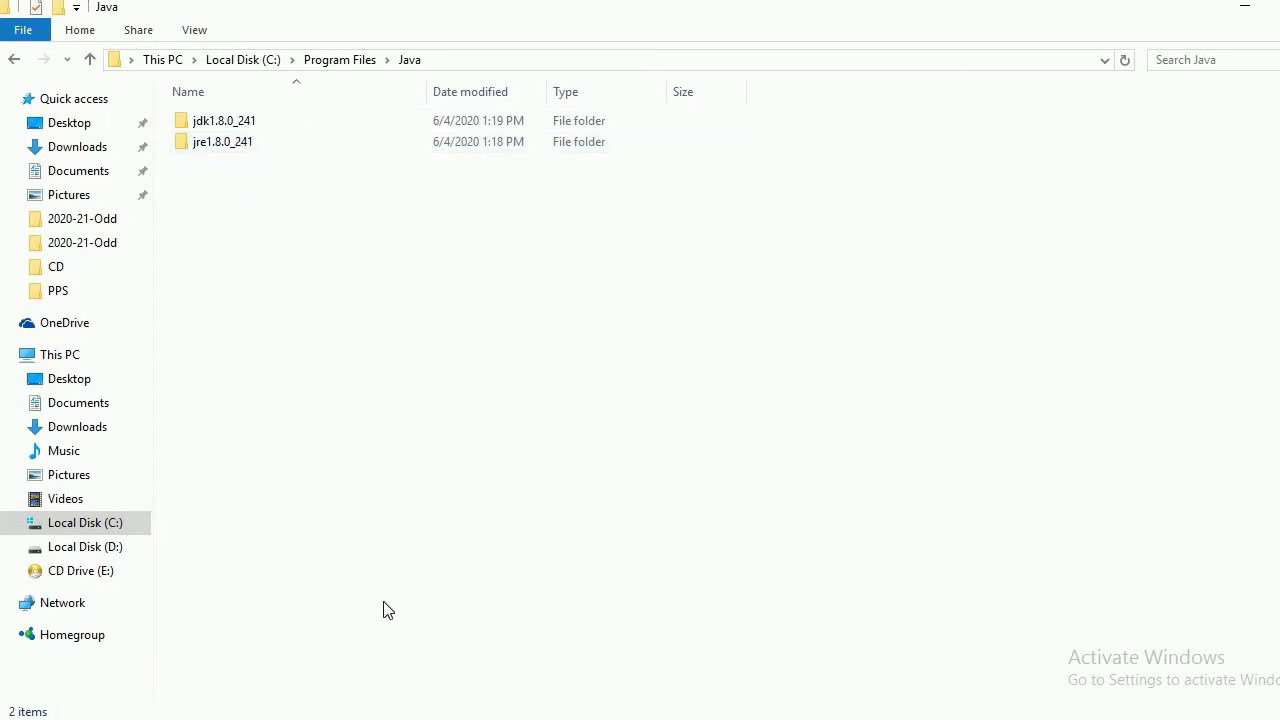
Switch to a Command Prompt window and run javac to test whether the compiler is available
key(super+r)
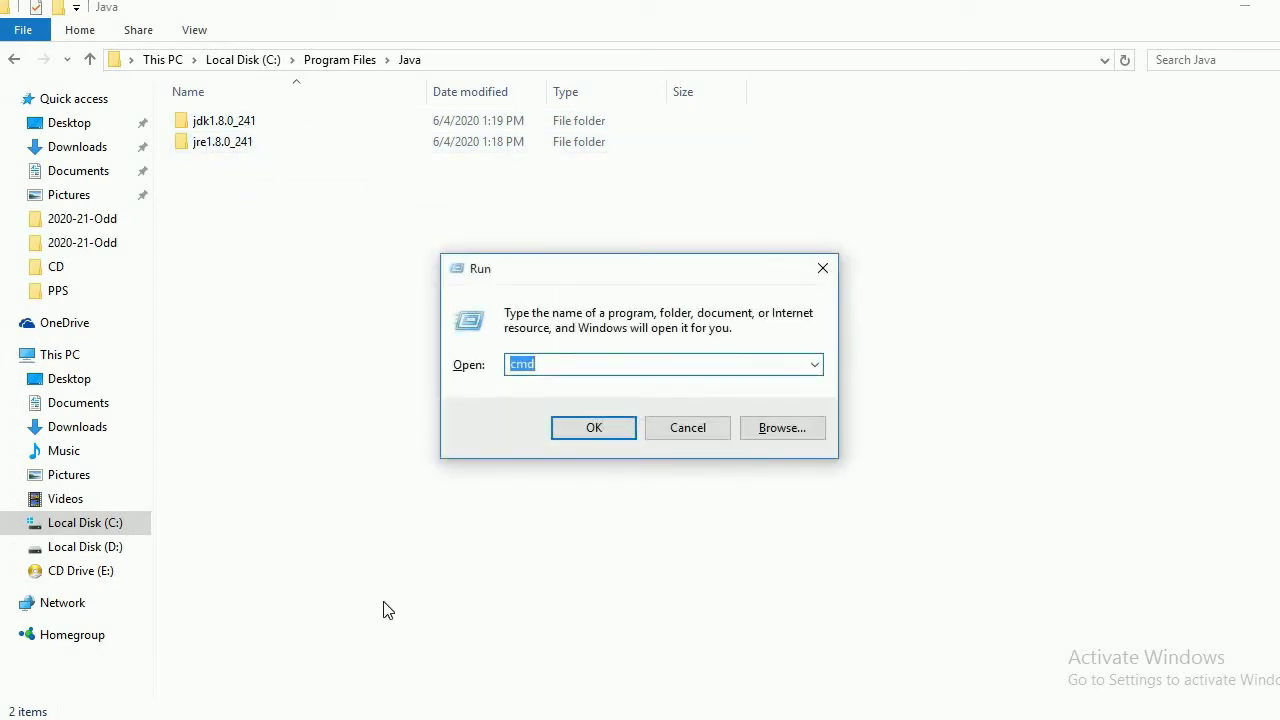
key(Return)
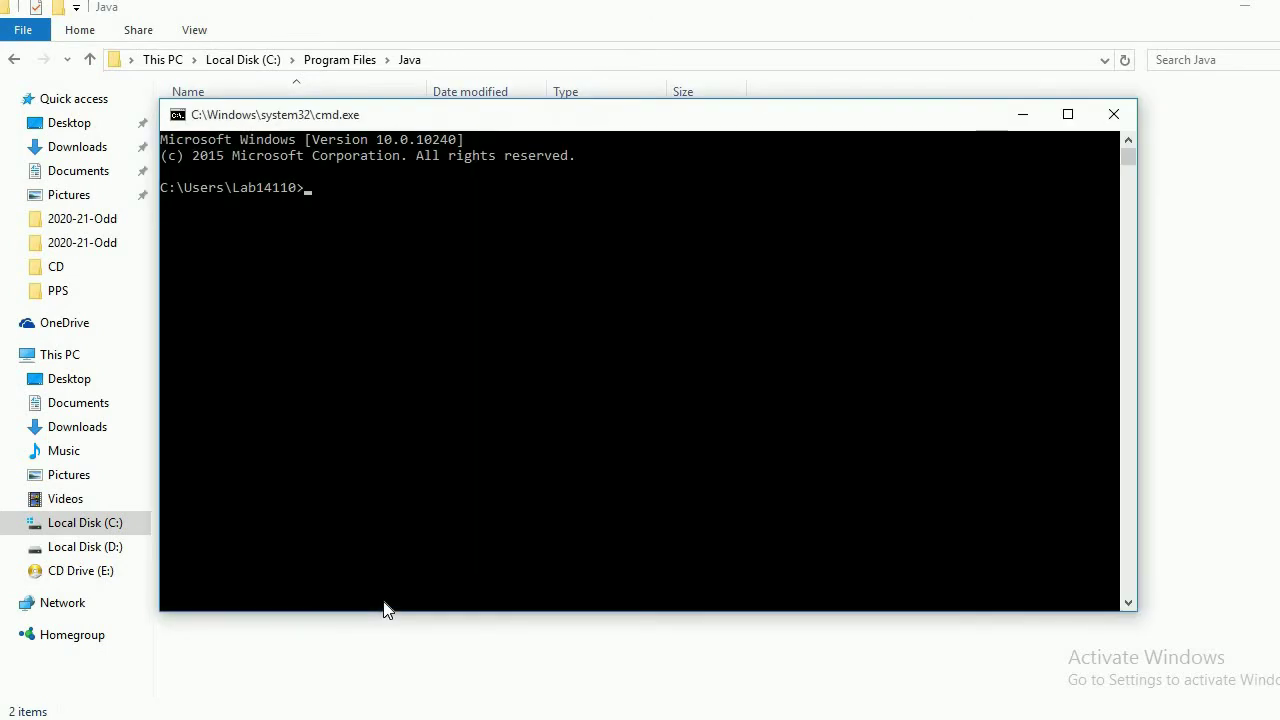
text(javac)
key(Return)
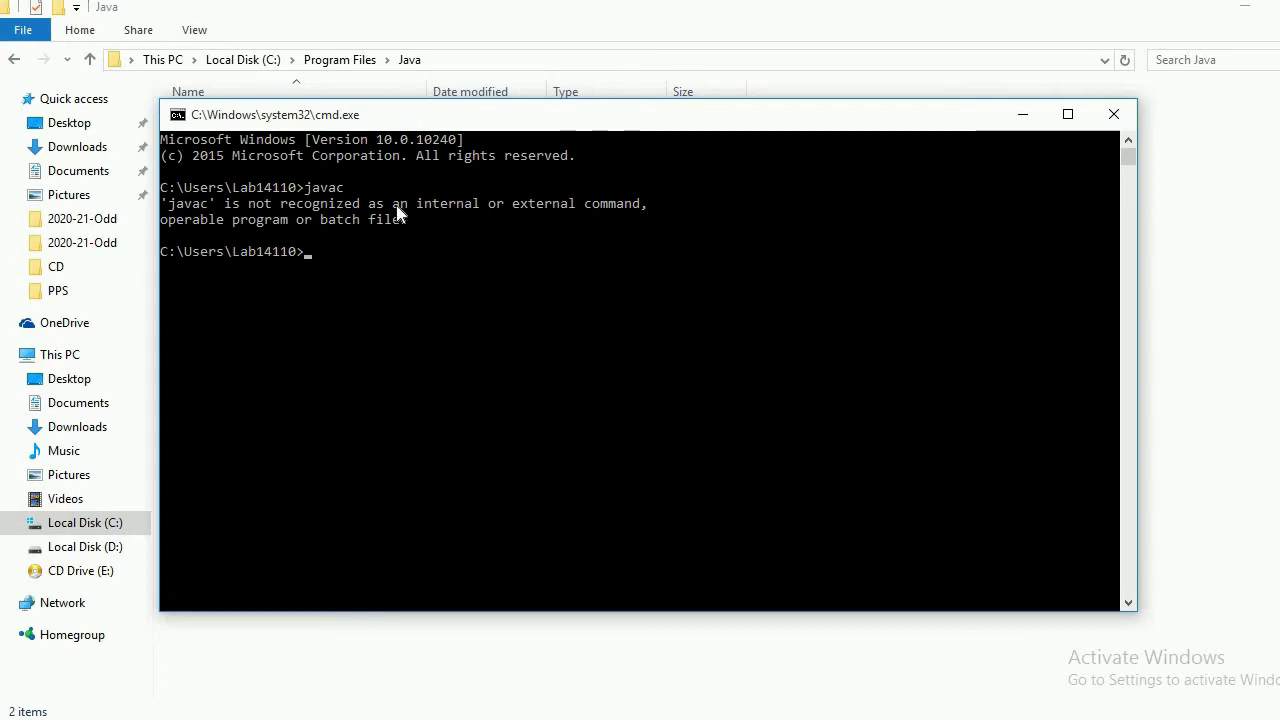
Switch to Control Panel and open the Environment Variables dialog from the System page's advanced system settings
key(super)
text(cont)
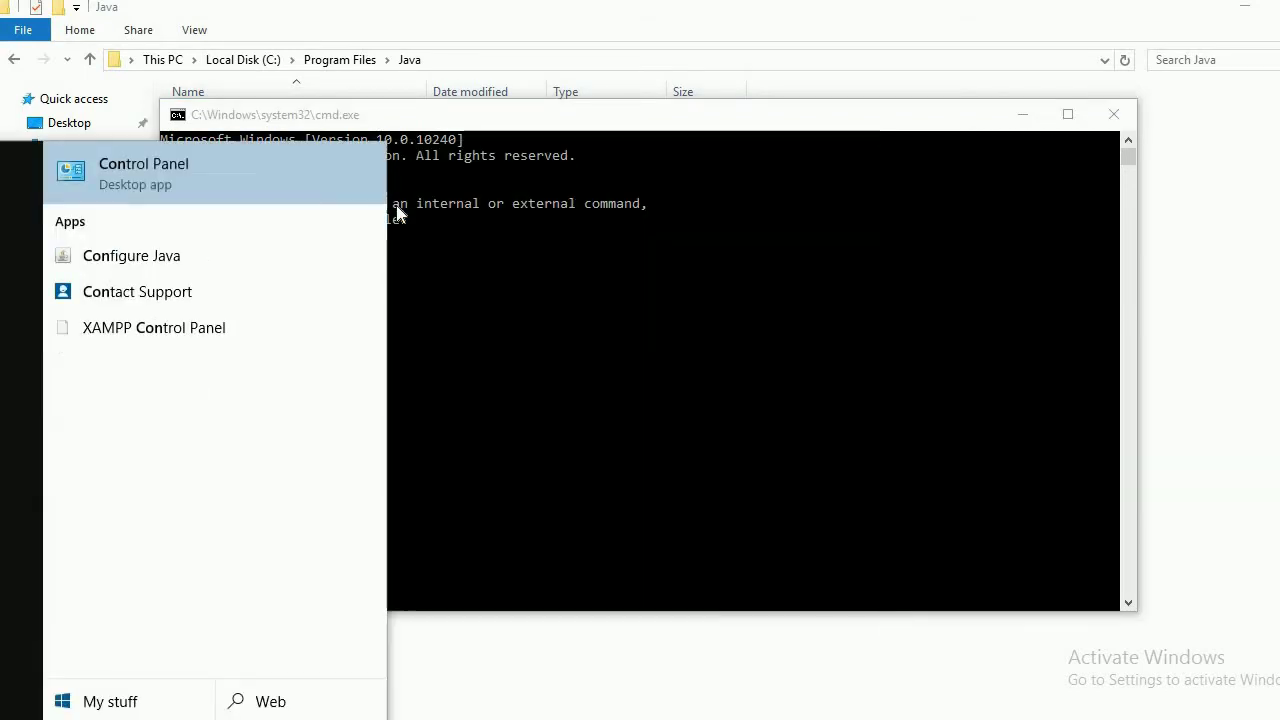
text(rol)
key(Return)
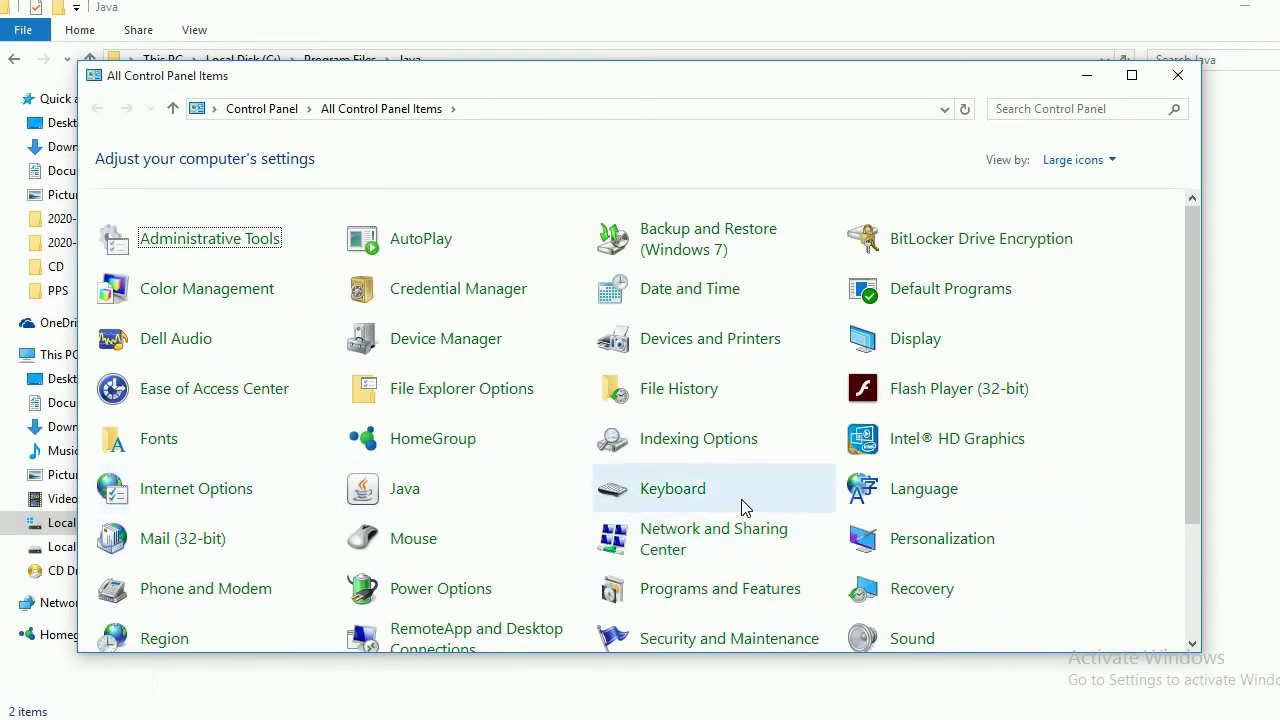
scroll(742, 507, down, 1)
scroll(742, 508, down, 2)
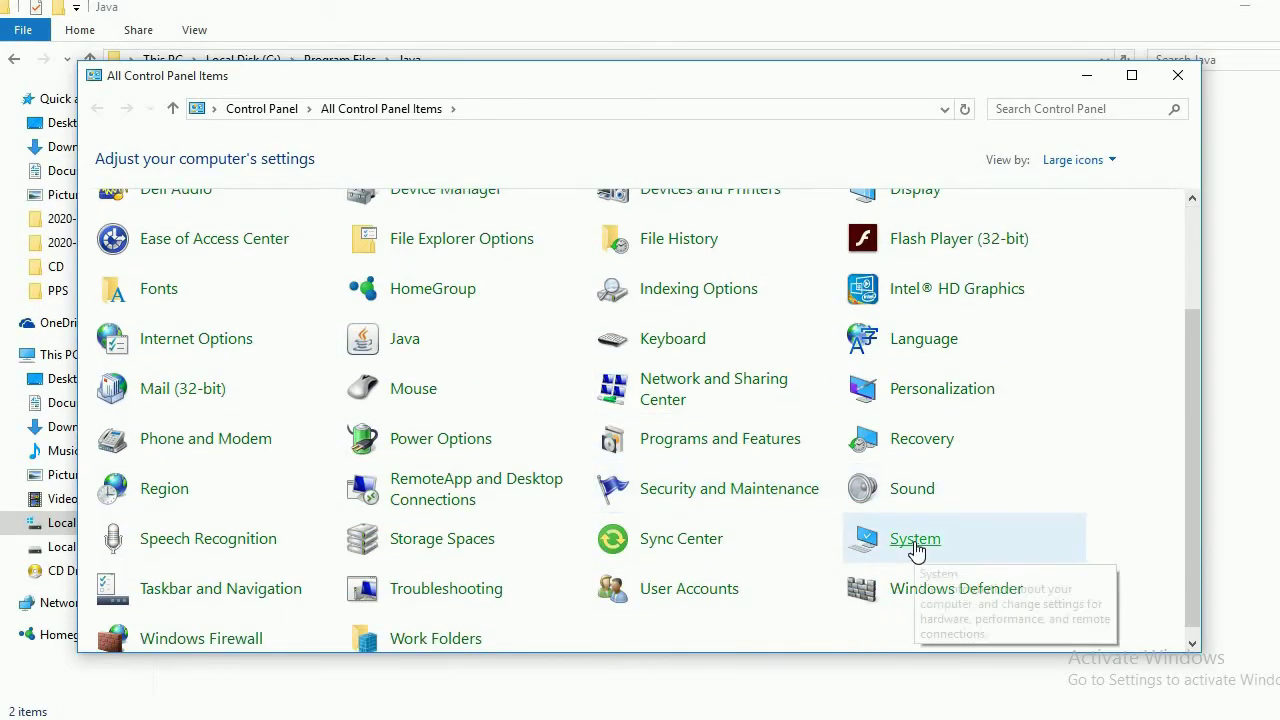
click(960, 538)
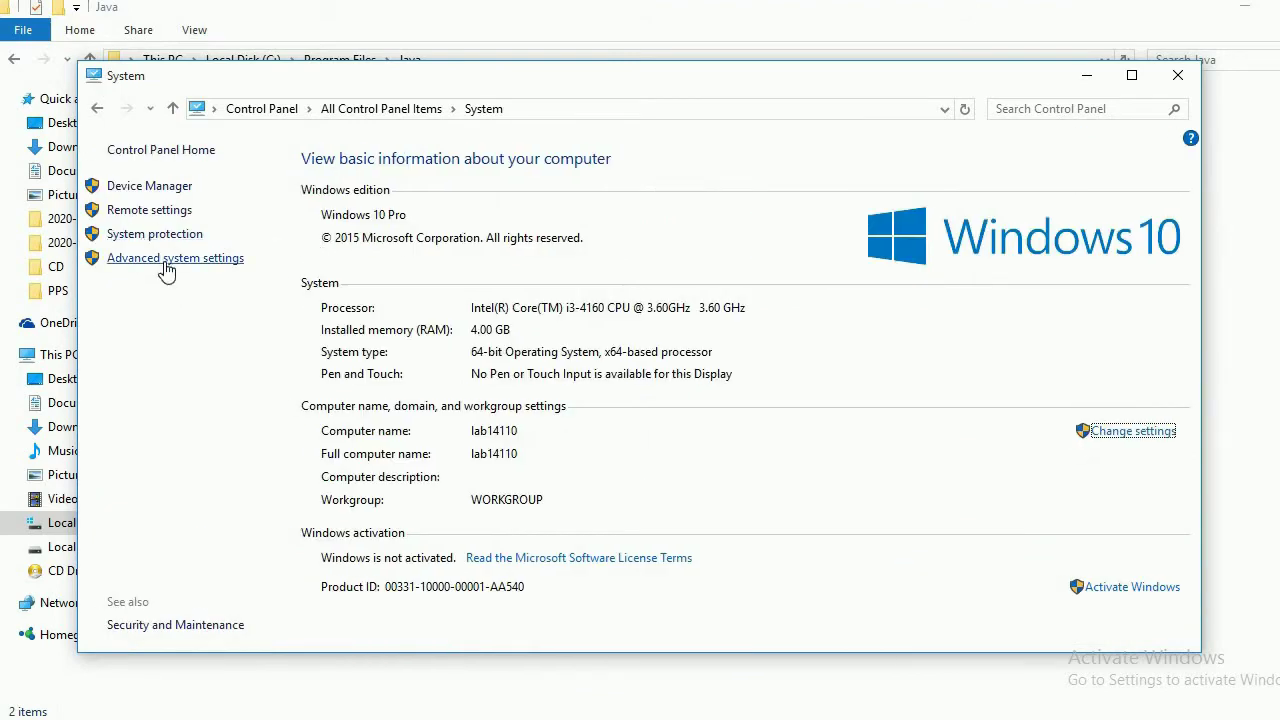
click(170, 258)
click(380, 440)
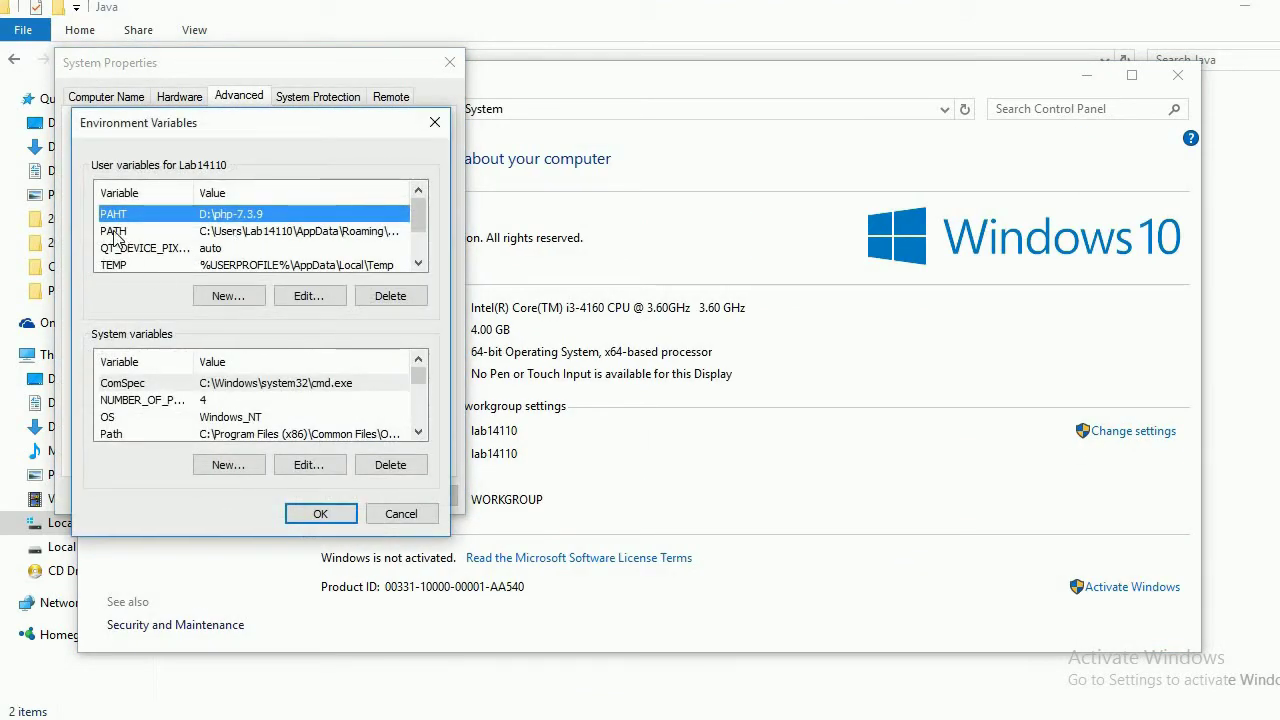
Open the user variable PATH for editing and add a semicolon at the end of its value
click(325, 231)
click(318, 300)
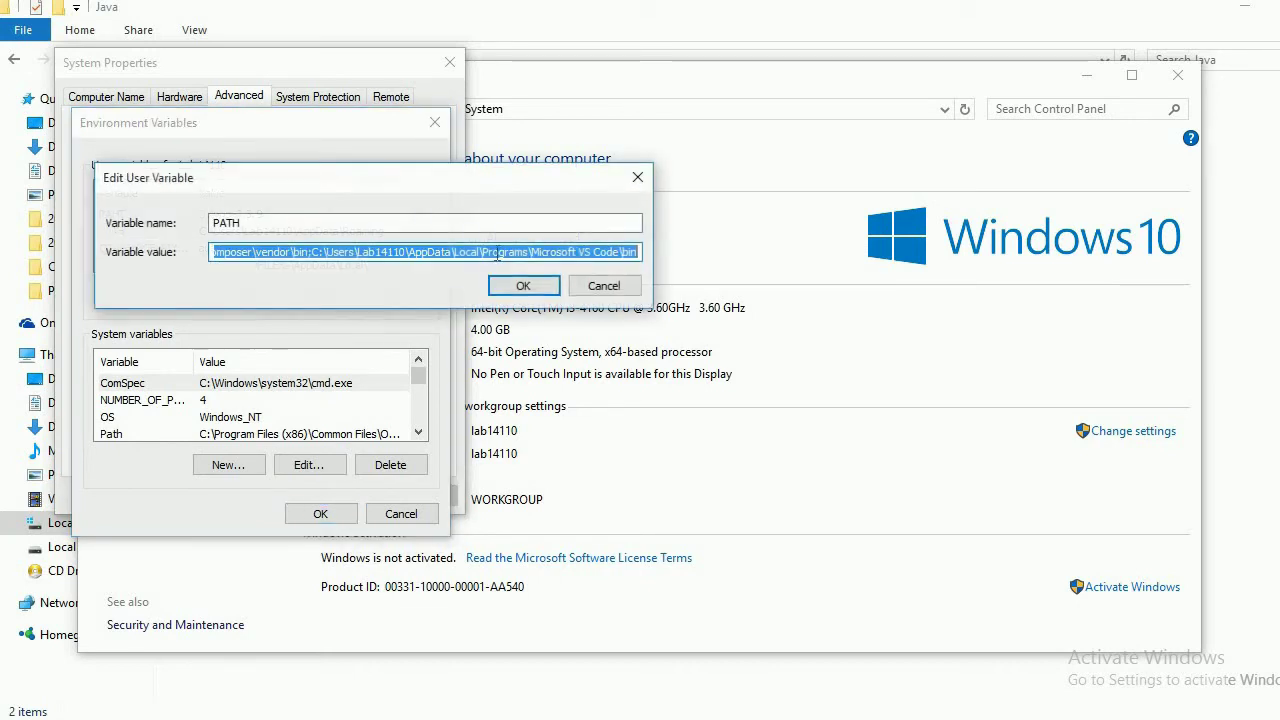
click(637, 253)
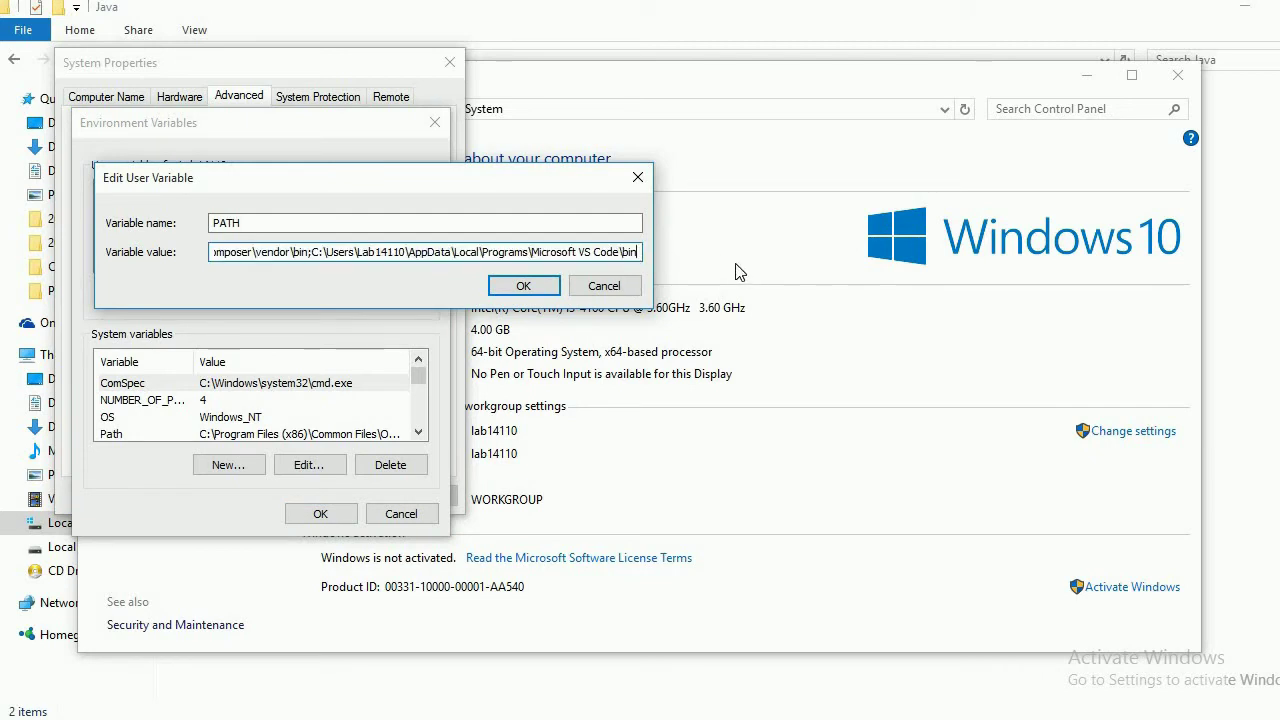
text(;)
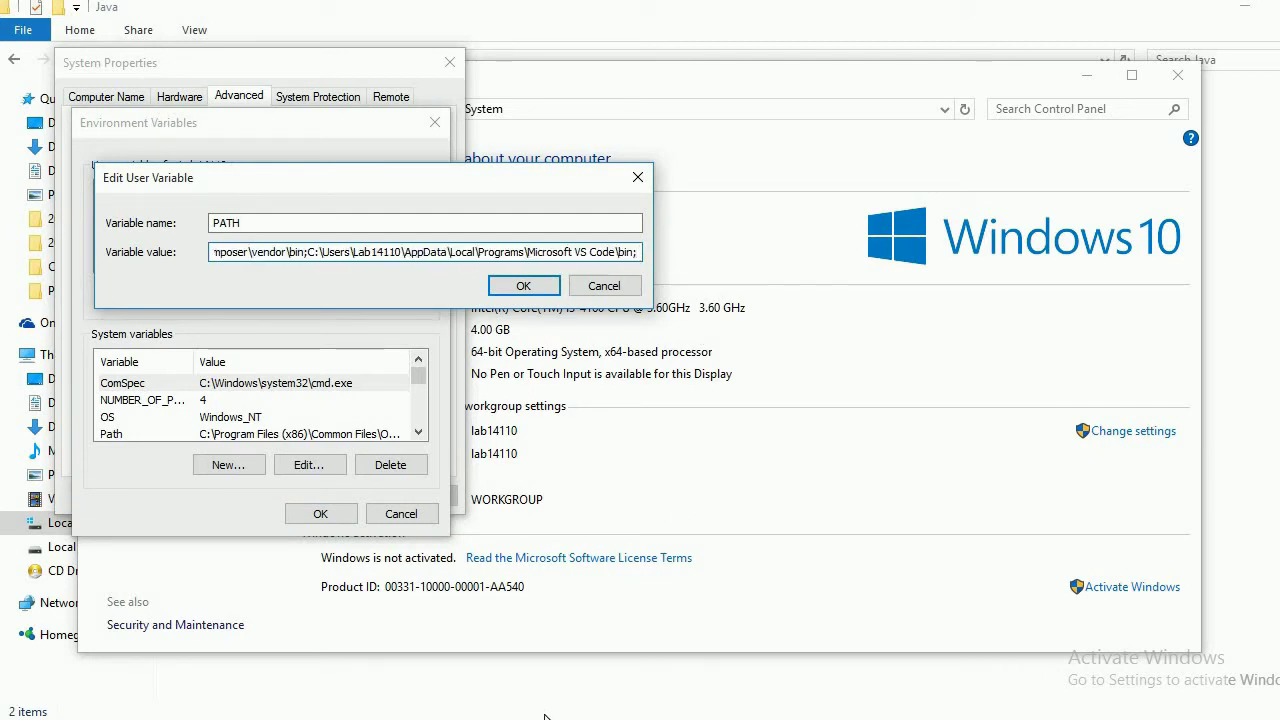
Switch to File Explorer, open the bin folder inside jdk1.8.0_241 and copy its full folder path
mouse_move(490, 715)
click(471, 675)
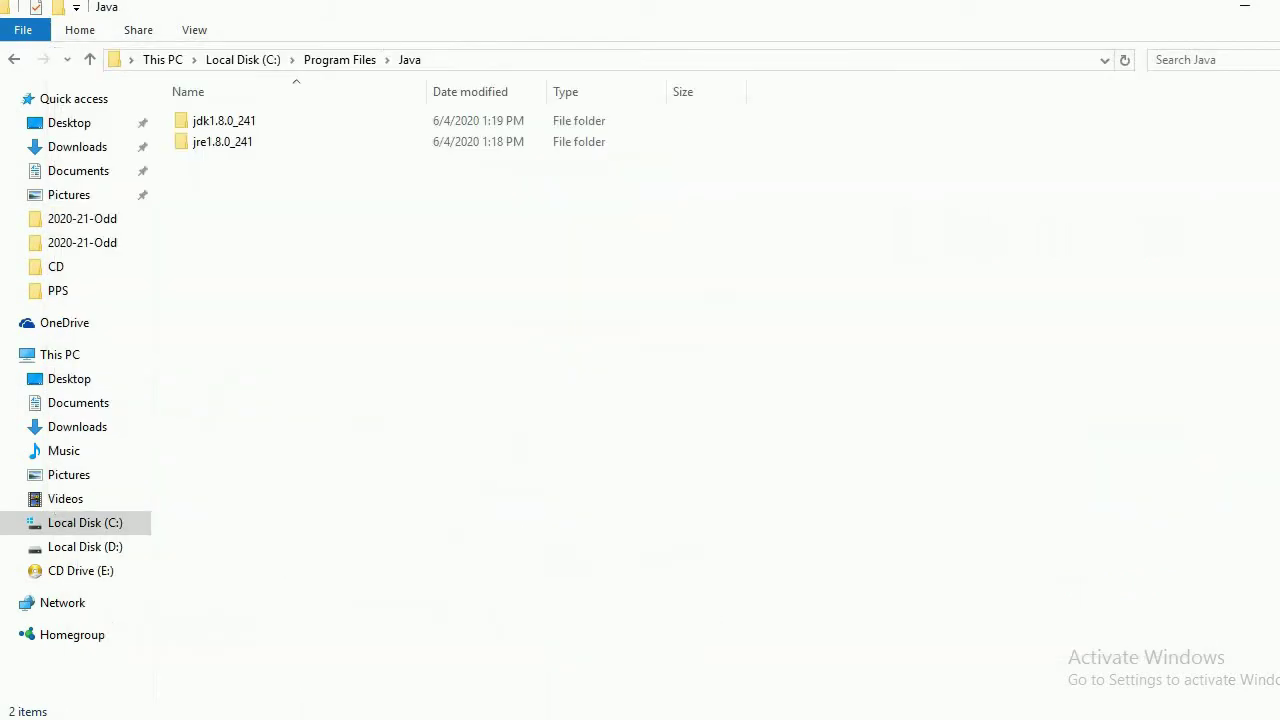
double_click(252, 128)
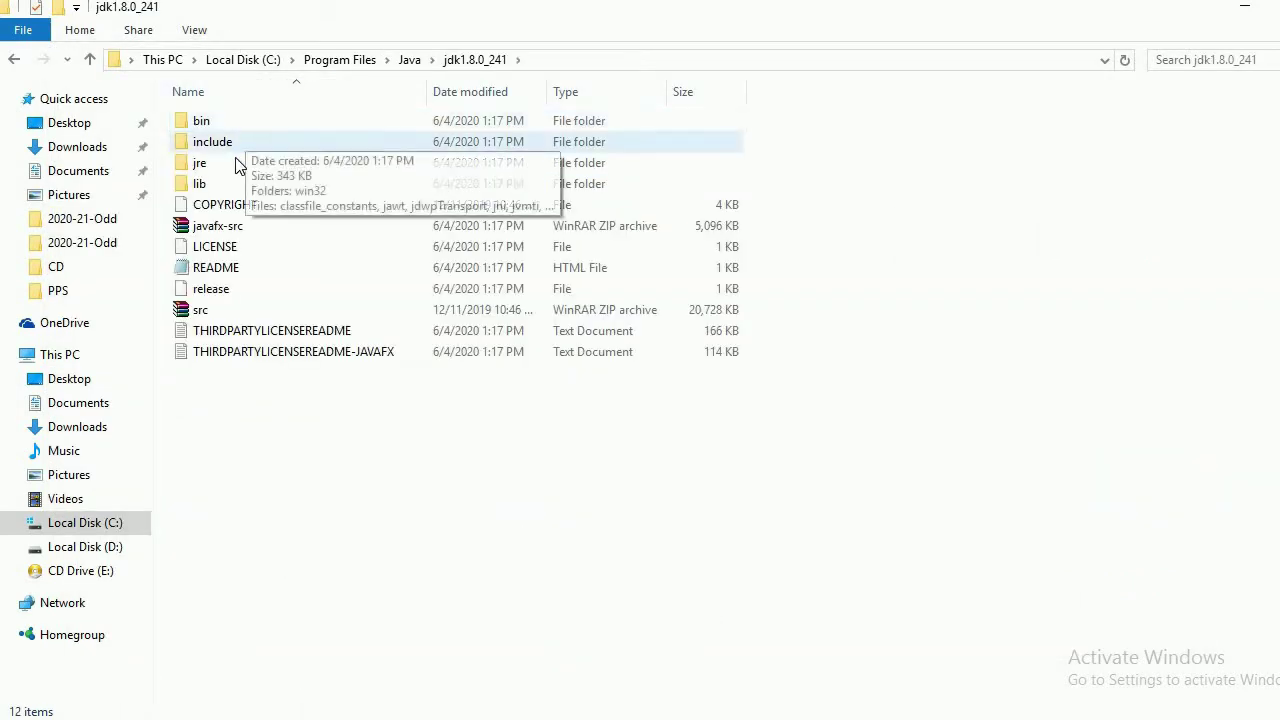
double_click(247, 127)
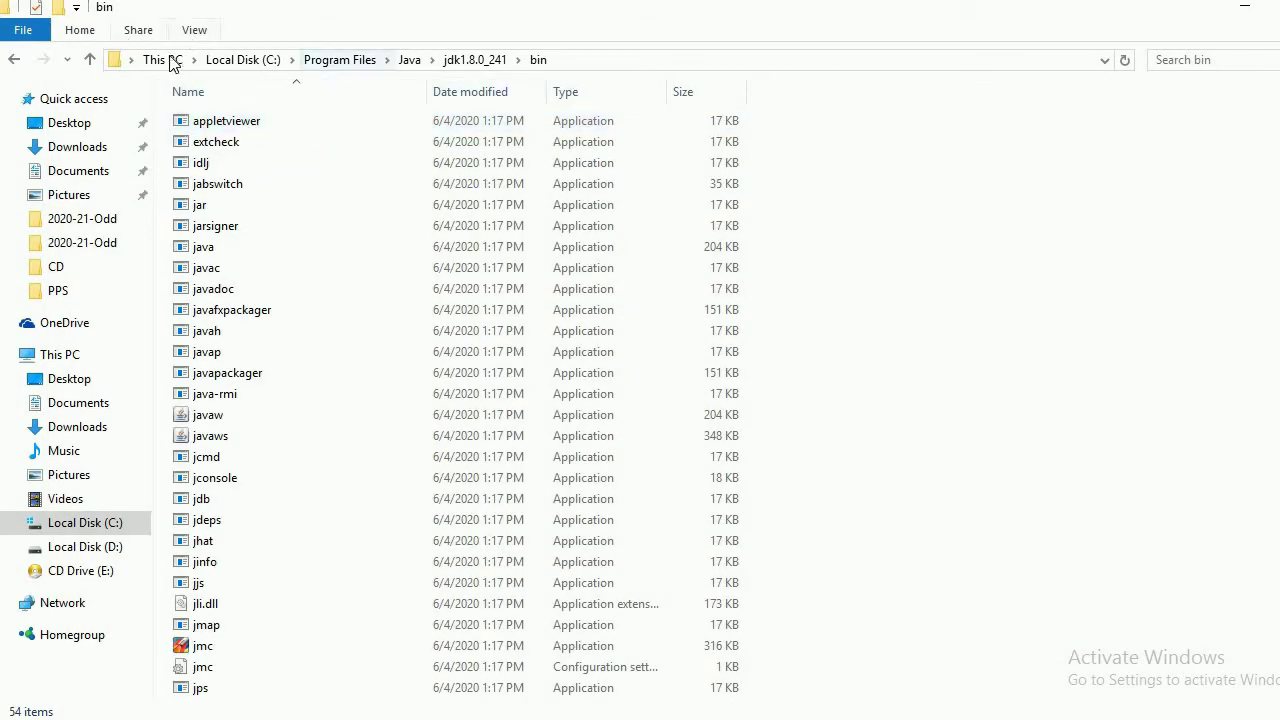
click(616, 62)
key(ctrl+c)
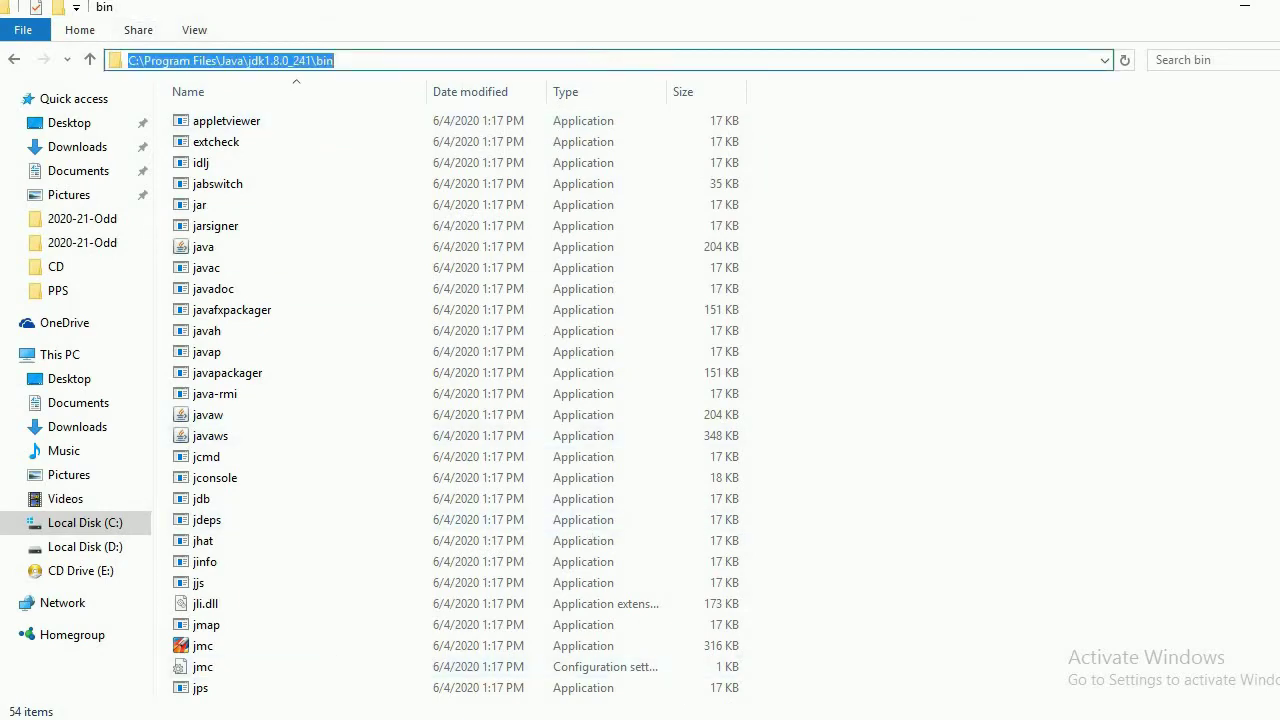
Return to the user PATH variable and append the copied path C:\Program Files\Java\jdk1.8.0_241\bin to its value
key(super+Pause)
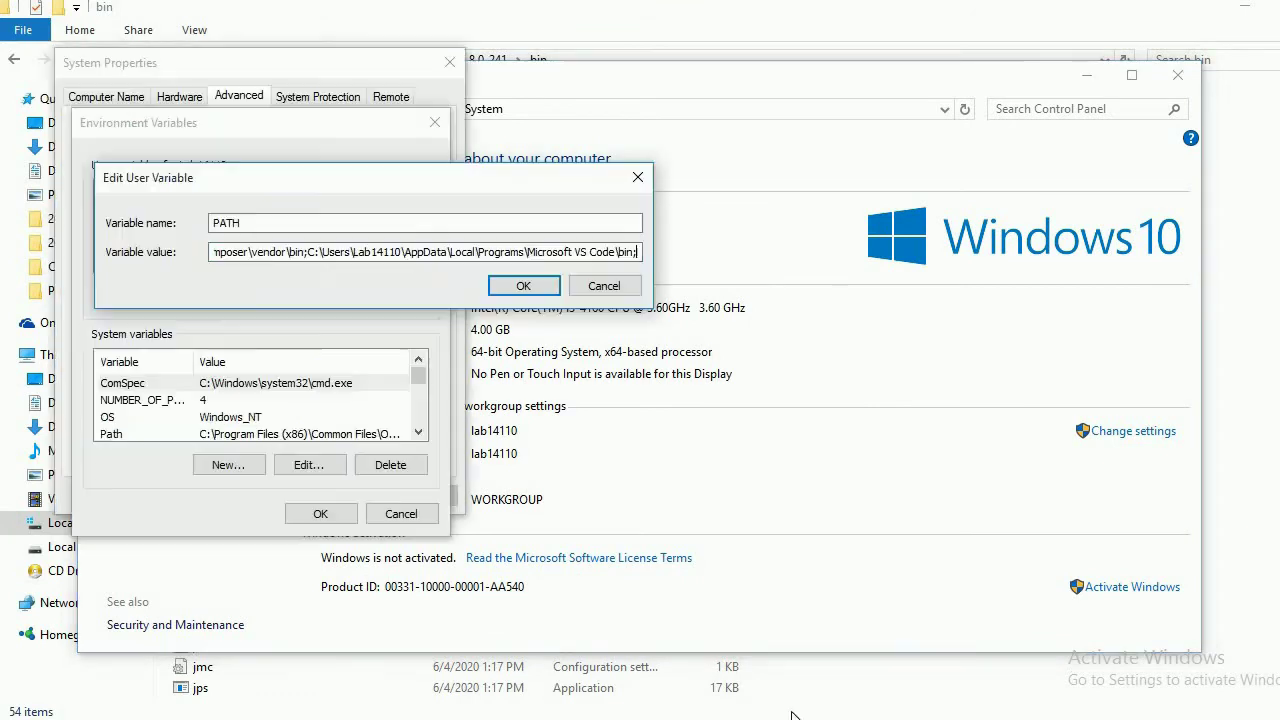
key(ctrl+v)
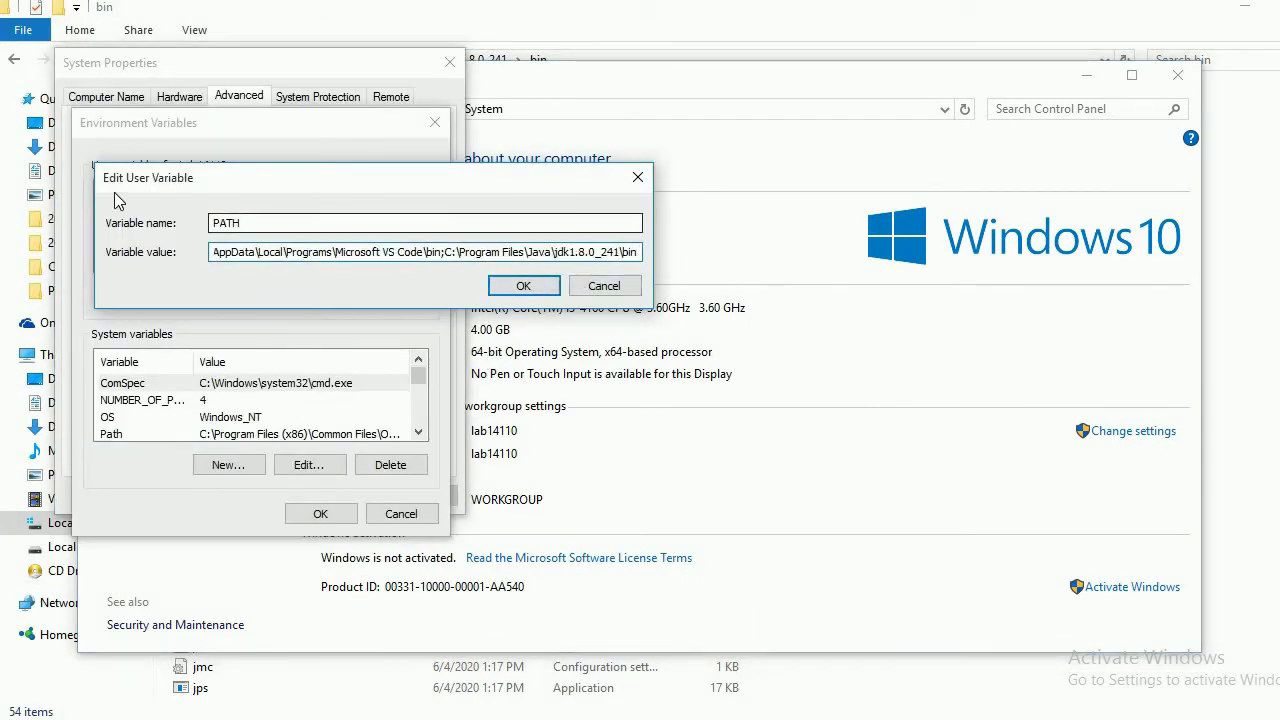
click(523, 288)
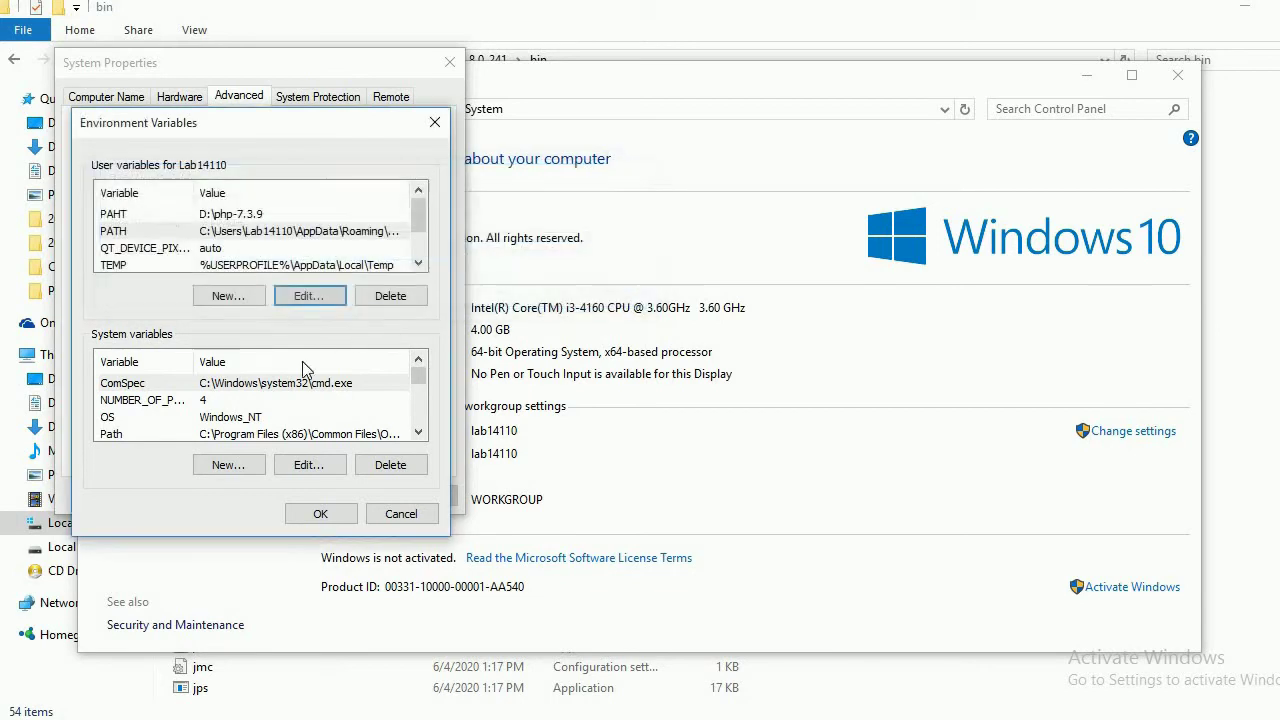
Append ;C:\Program Files\Java\jdk1.8.0_241\bin\ to the end of the system variable Path
click(207, 418)
click(222, 433)
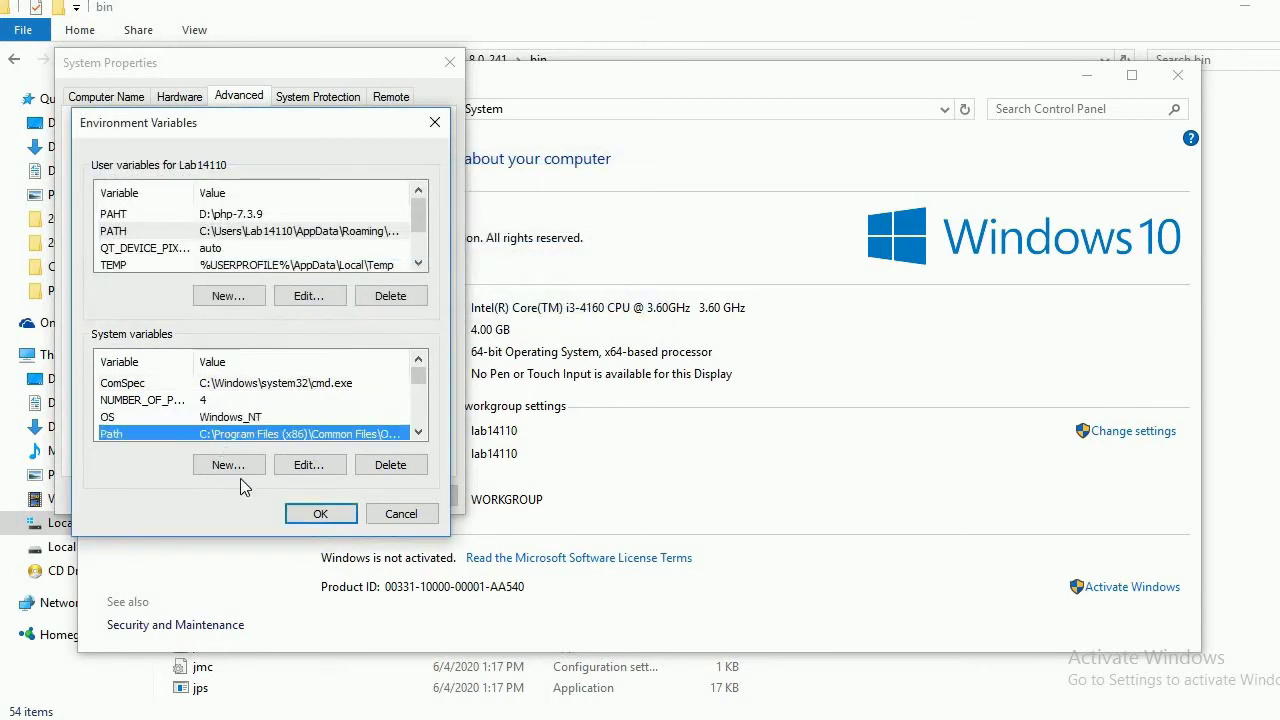
click(303, 466)
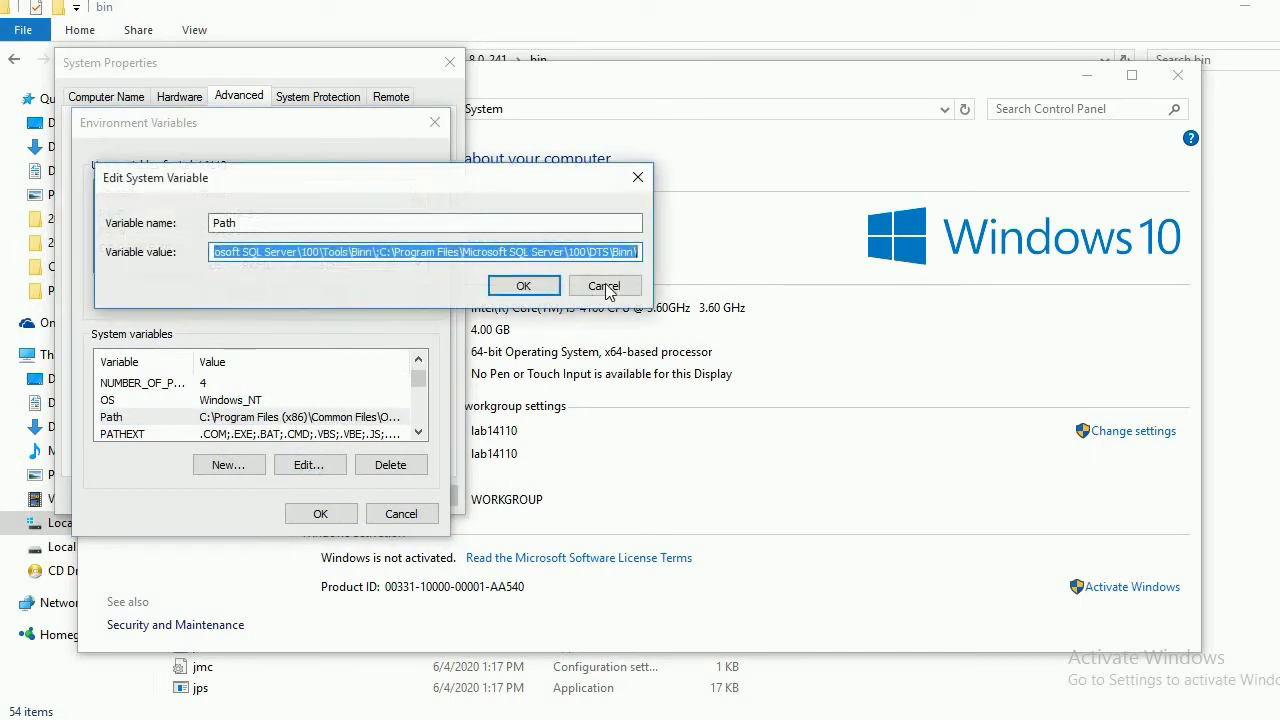
click(636, 253)
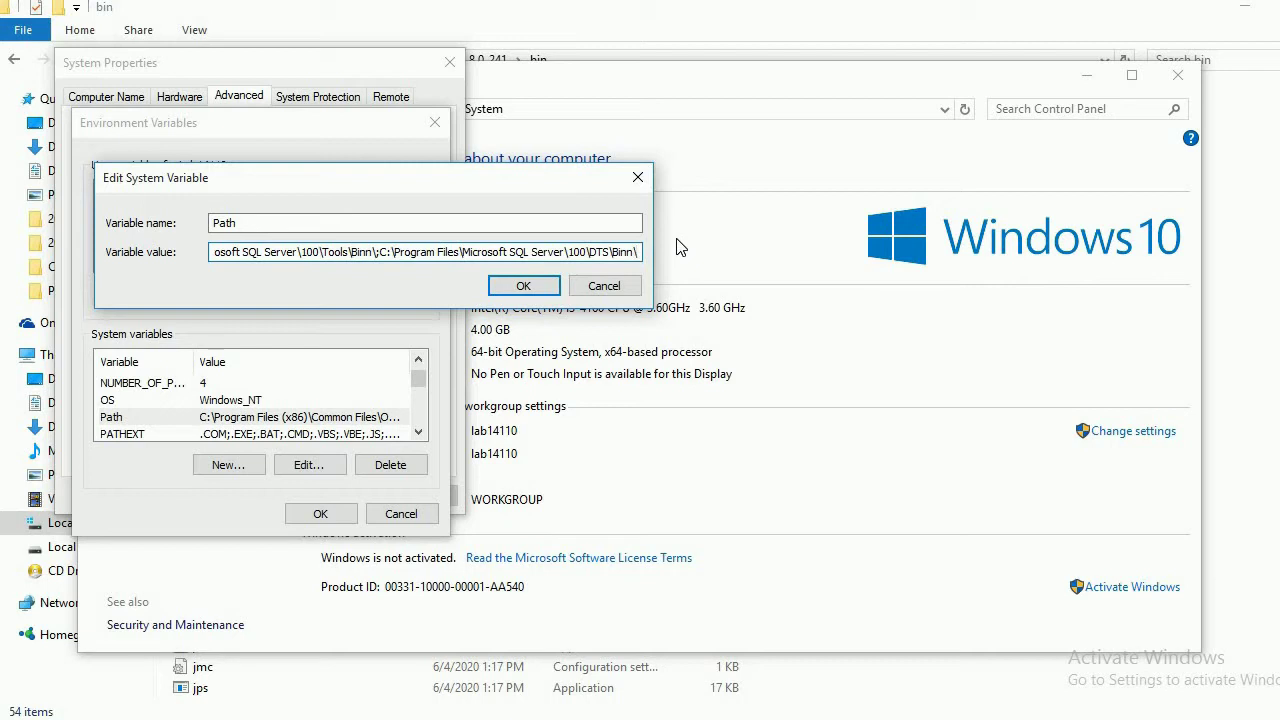
text(;)
key(ctrl+v)
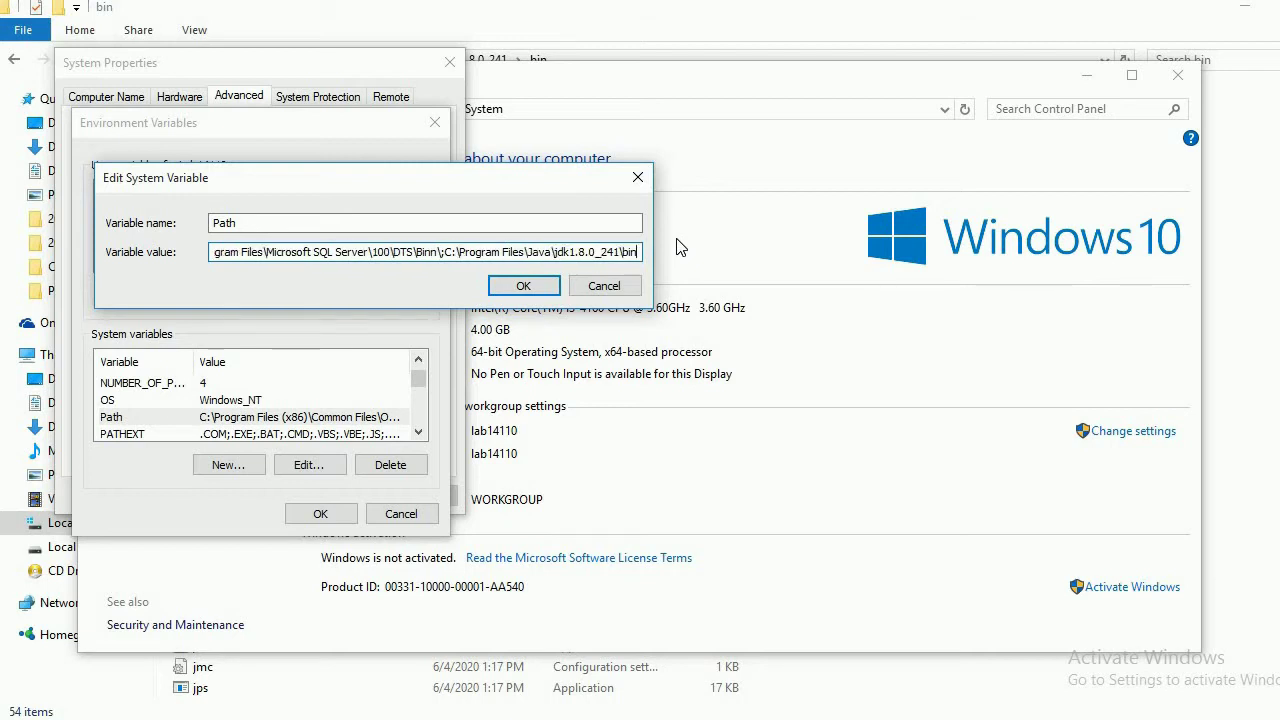
text(\)
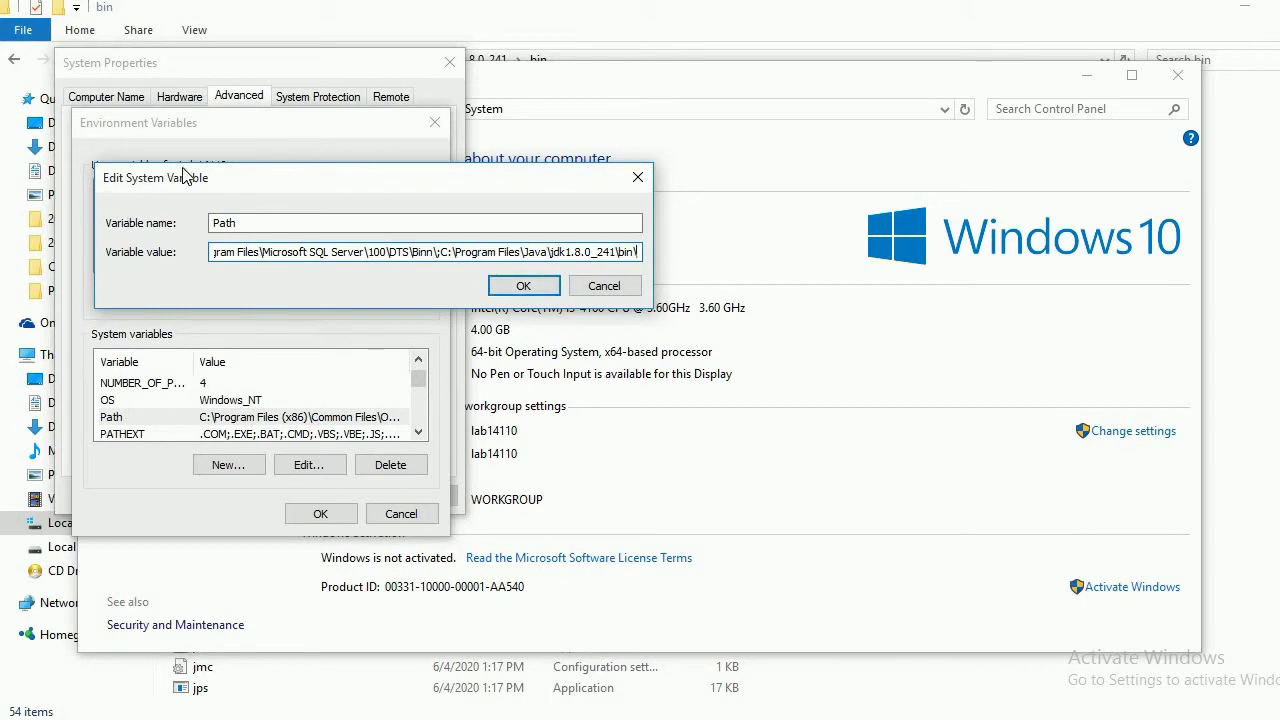
click(523, 286)
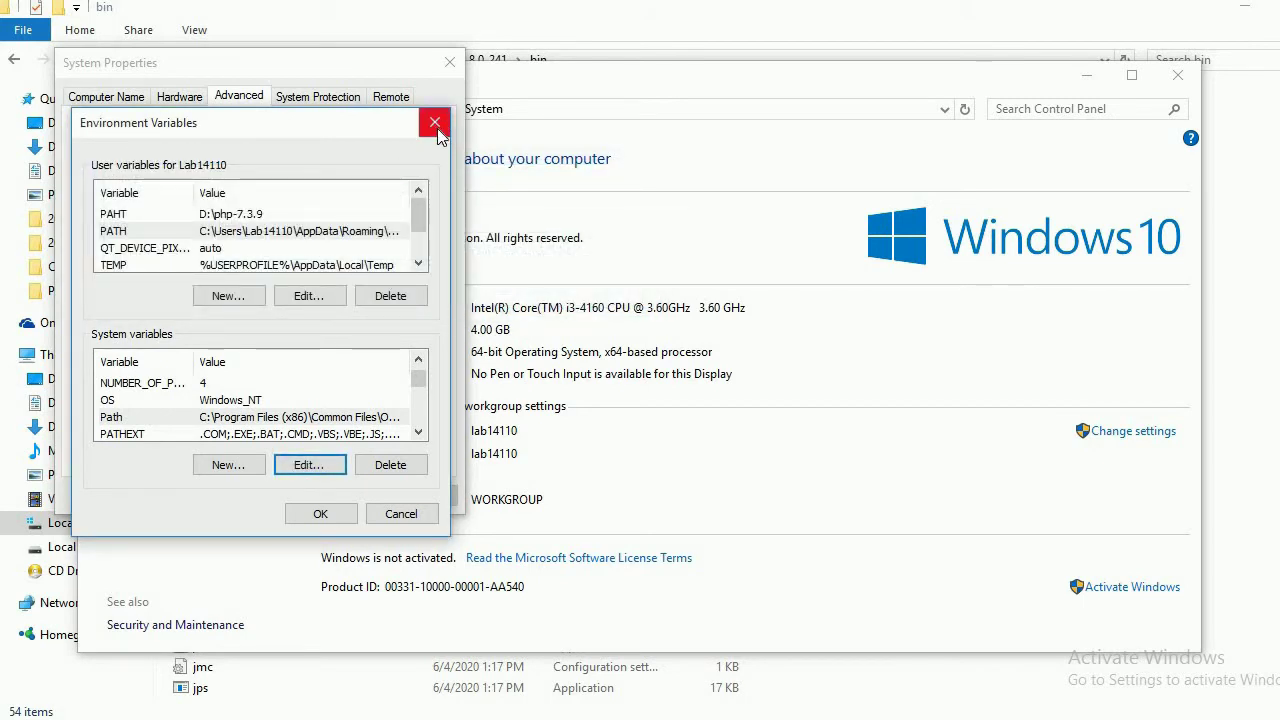
Accept the environment variable changes and close System Properties and the System window
click(340, 514)
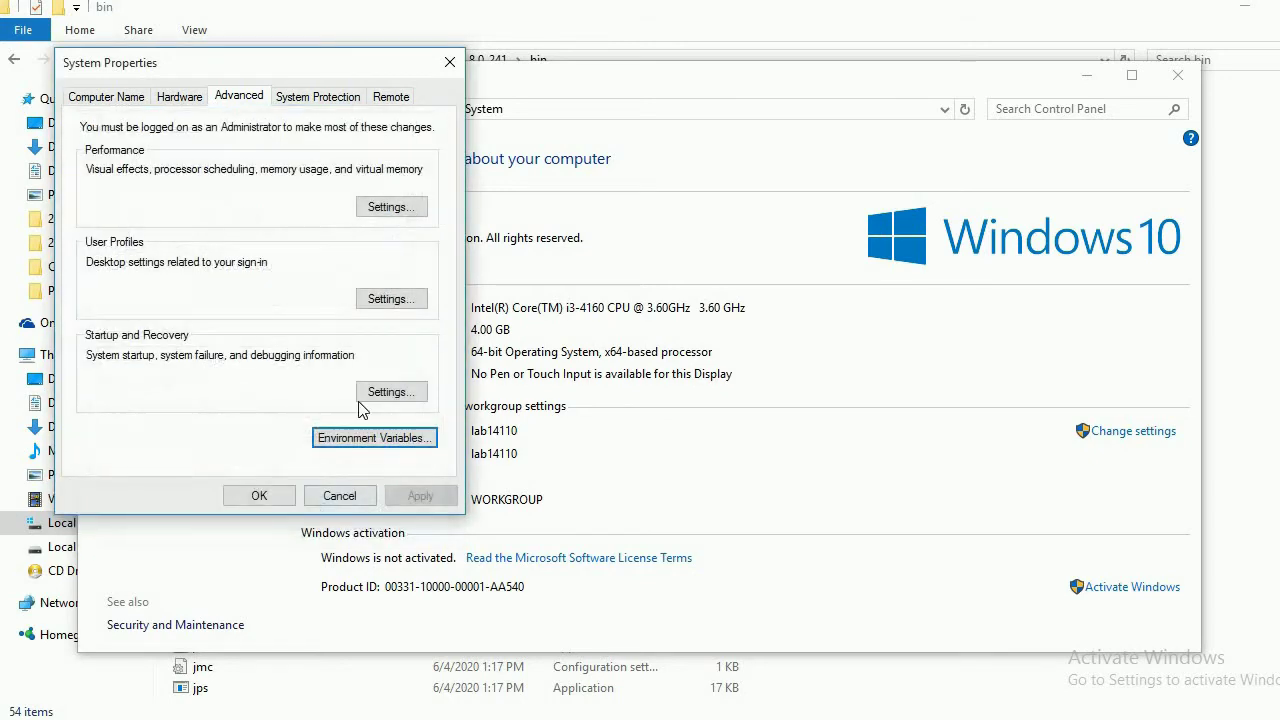
click(256, 497)
click(1179, 75)
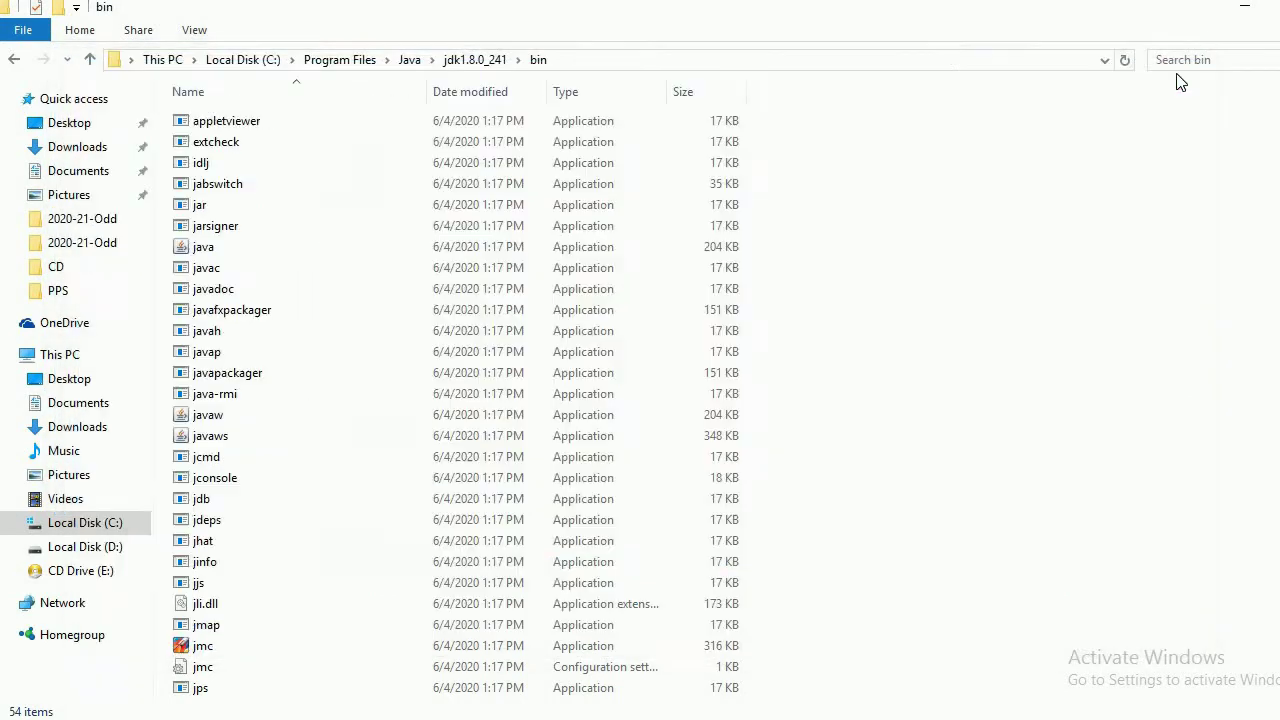
Close the old Command Prompt window, open a new one and run javac to test the Path setting
key(alt+Tab)
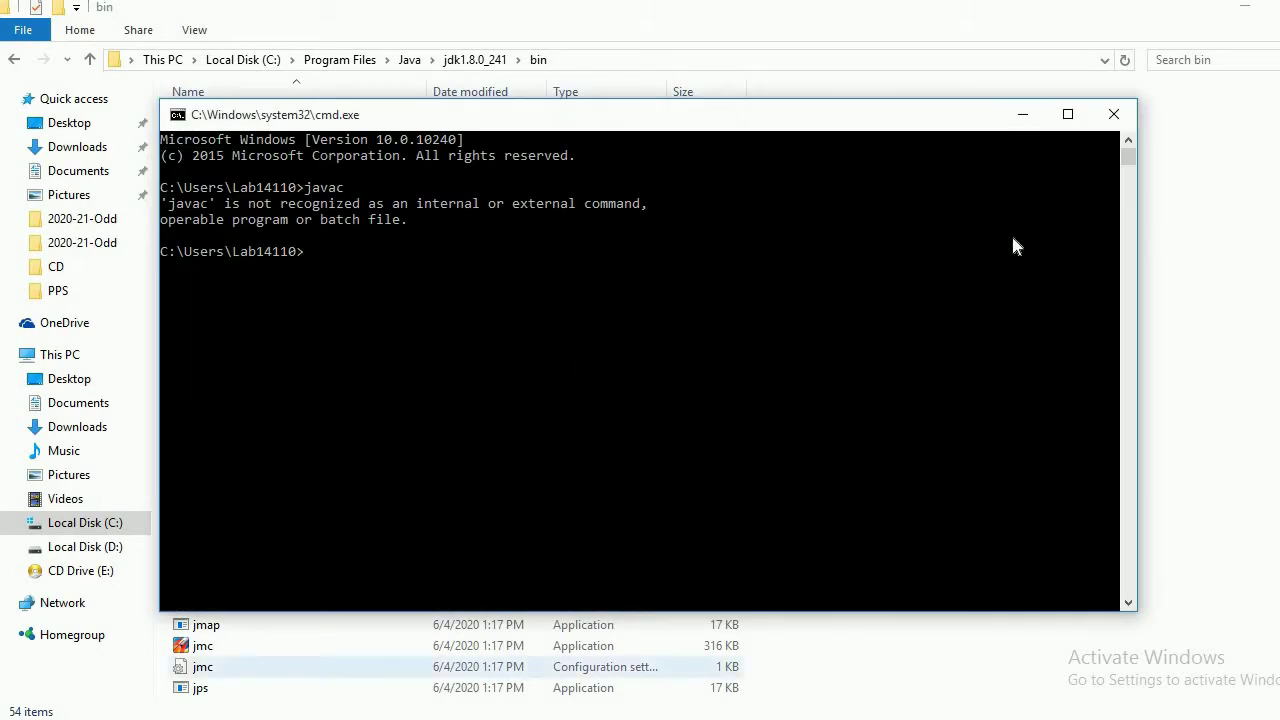
click(1112, 115)
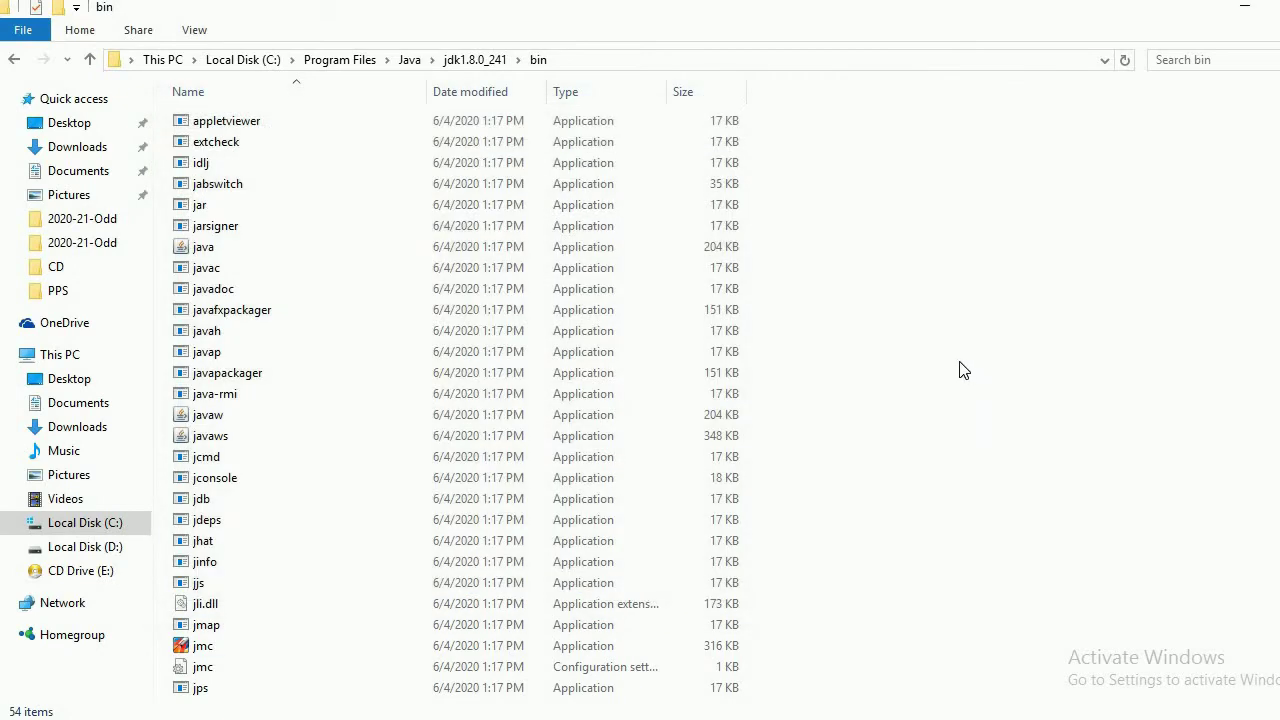
key(super+r)
key(Return)
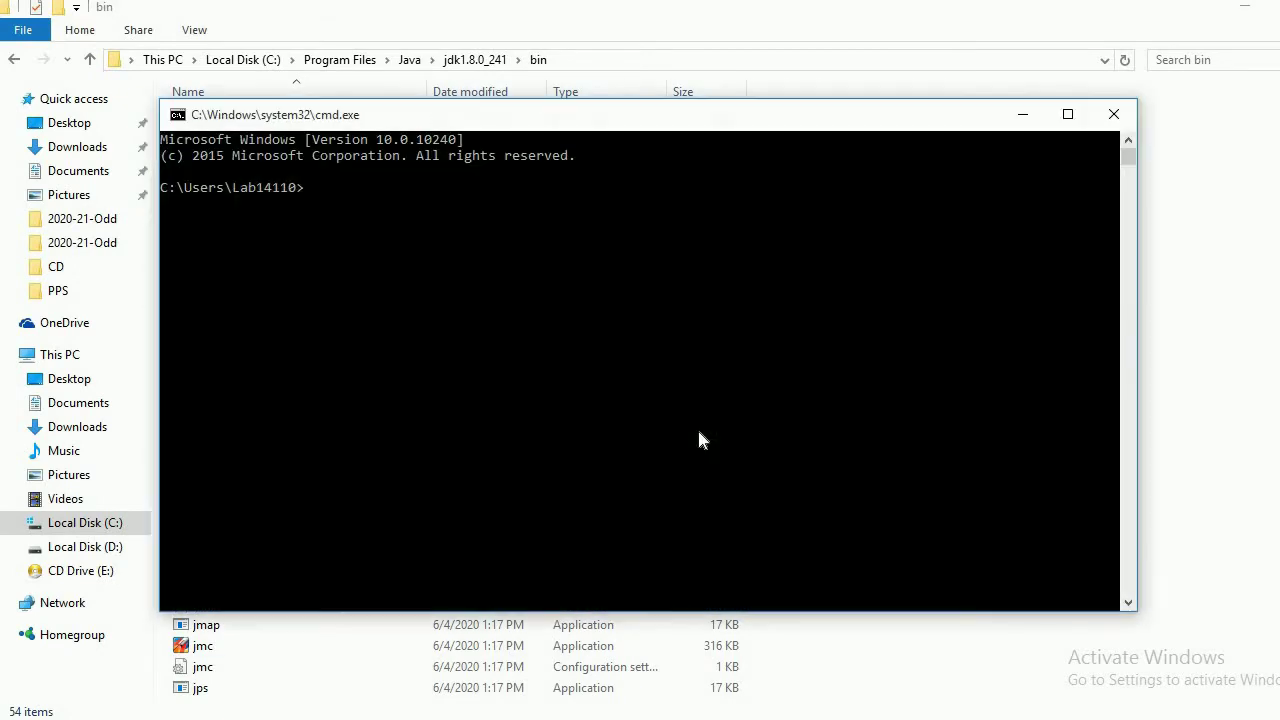
text(javac)
key(Return)
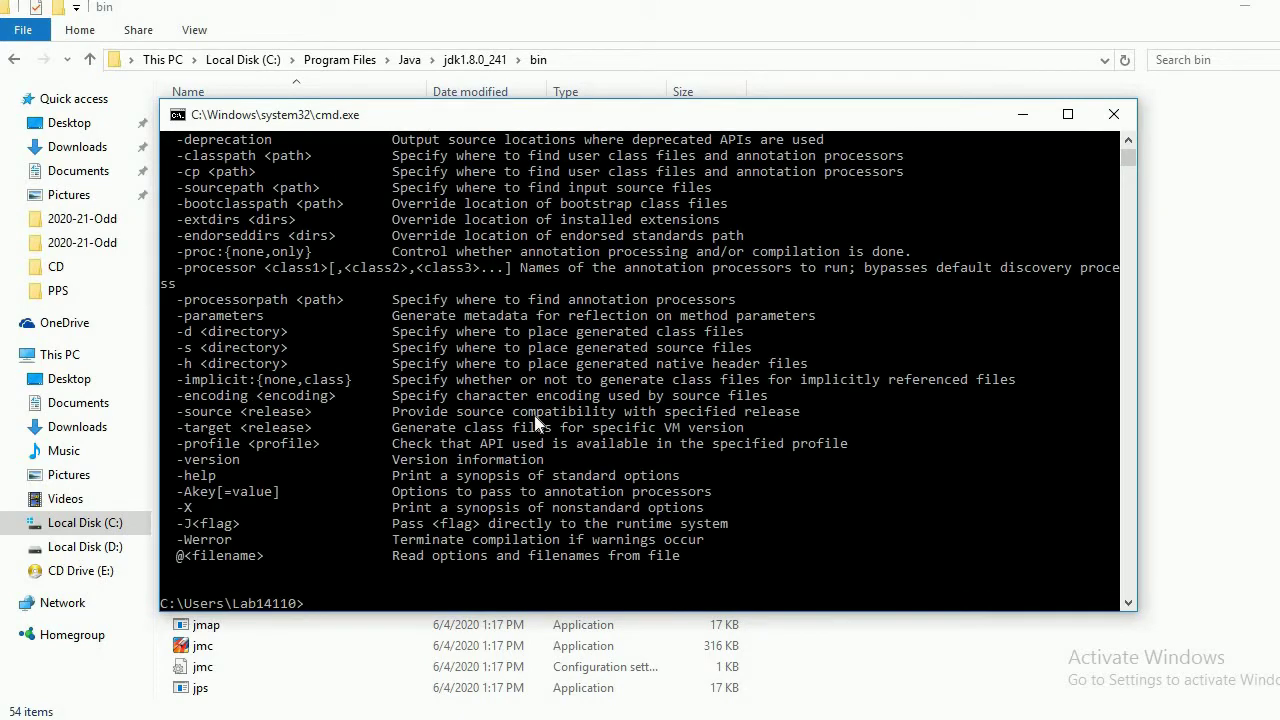
Minimize the Command Prompt window and switch to an empty Notepad document for writing
click(1036, 118)
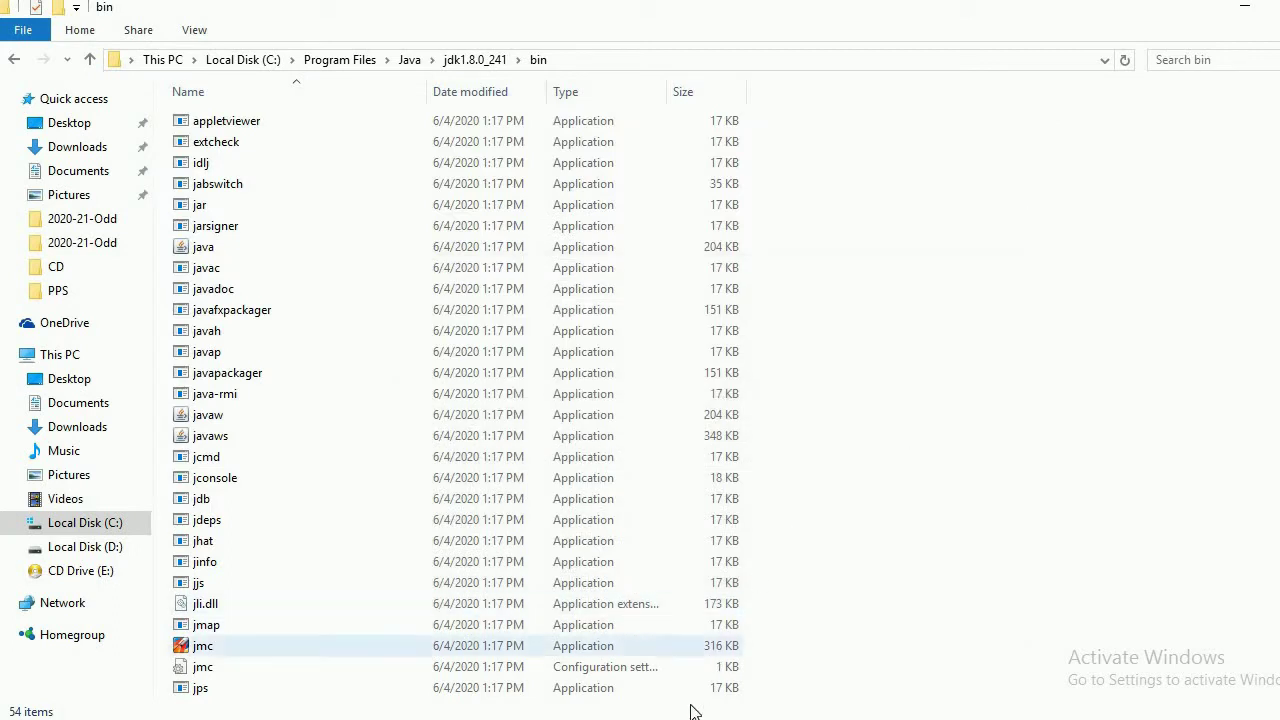
mouse_move(660, 715)
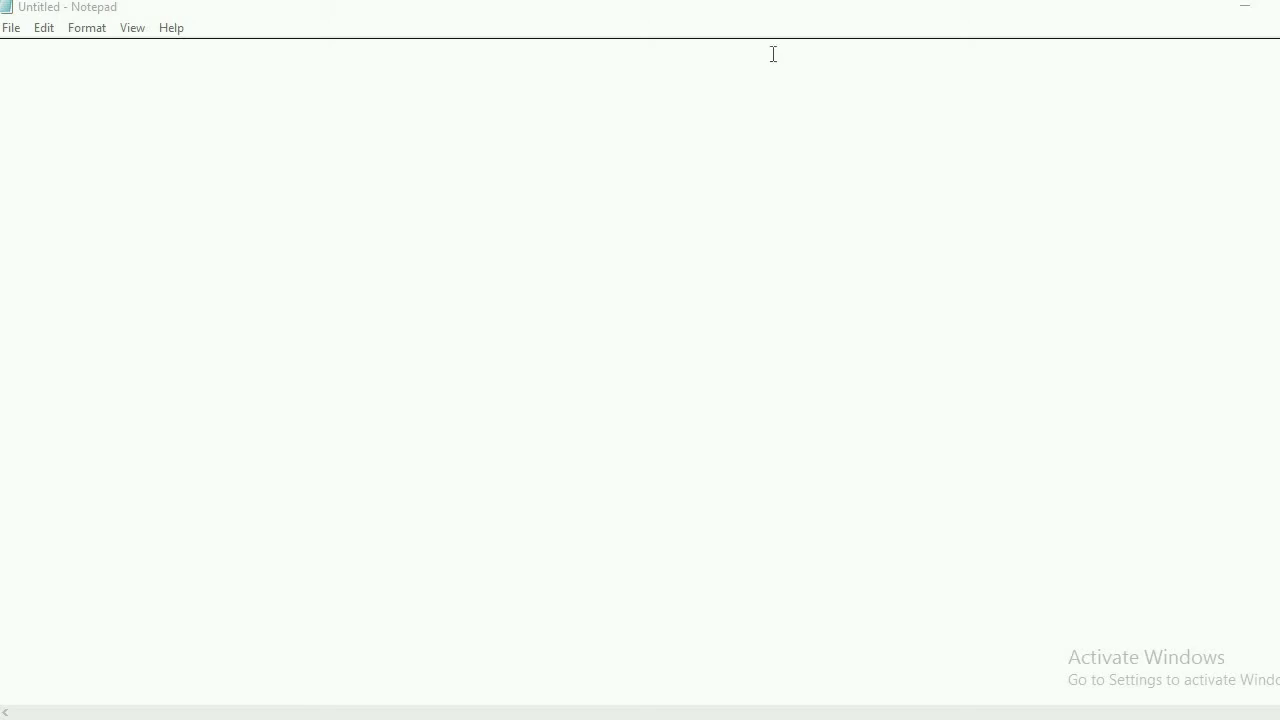
click(619, 123)
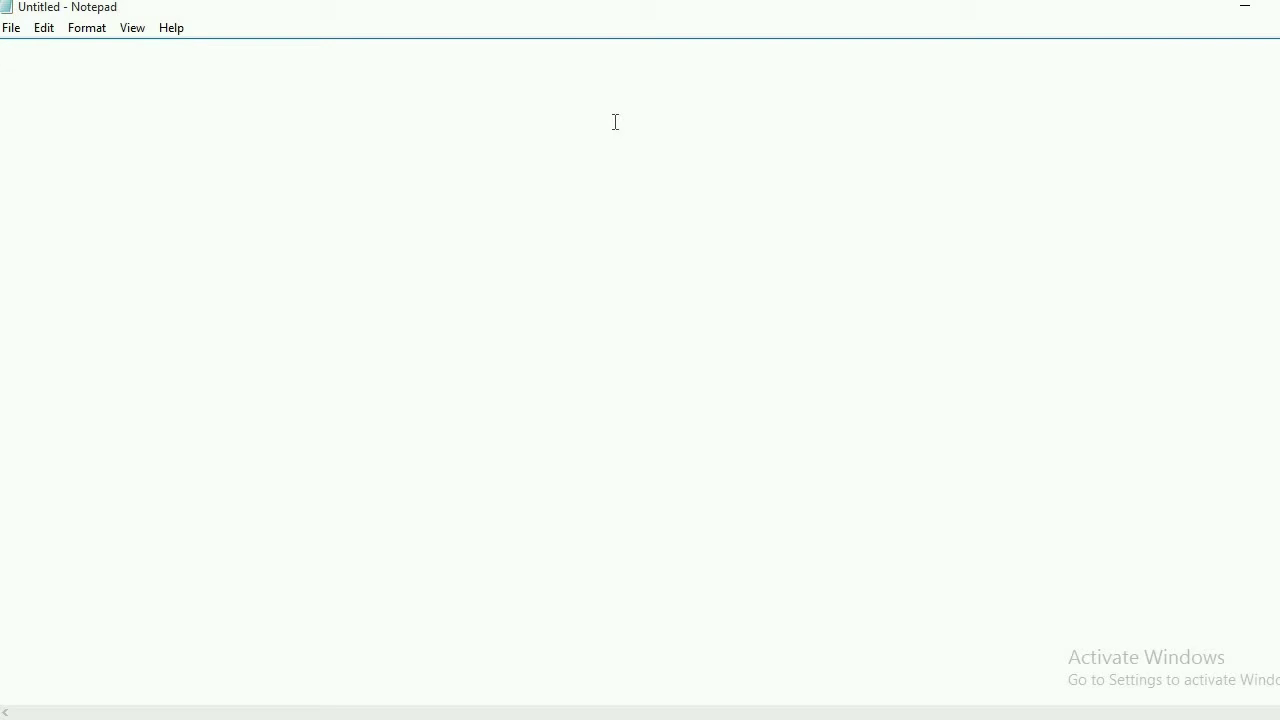
Write the class declaration public class A with its opening and closing braces on separate lines below
text(public )
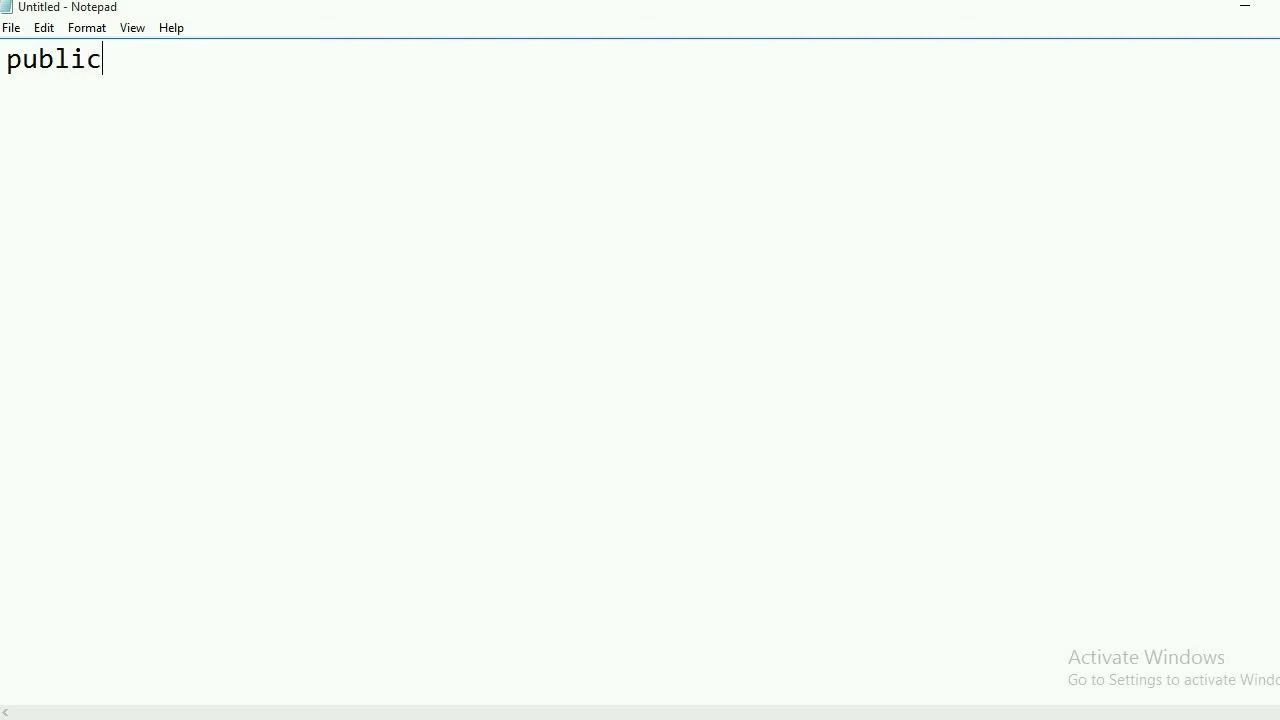
text(class A)
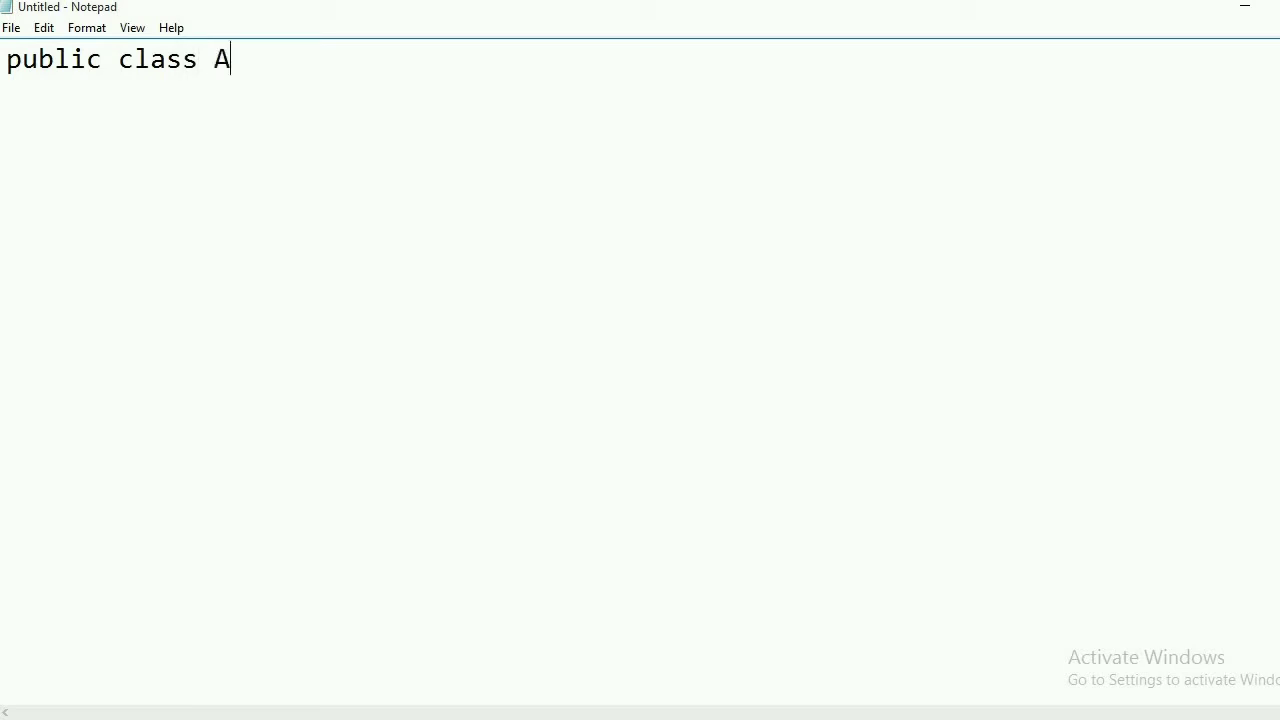
key(Return)
text({)
key(Return)
text(})
Inside the braces of class A, add the indented method header public static void main(String args[])
key(Up)
key(Return)
key(Tab)
text(pub)
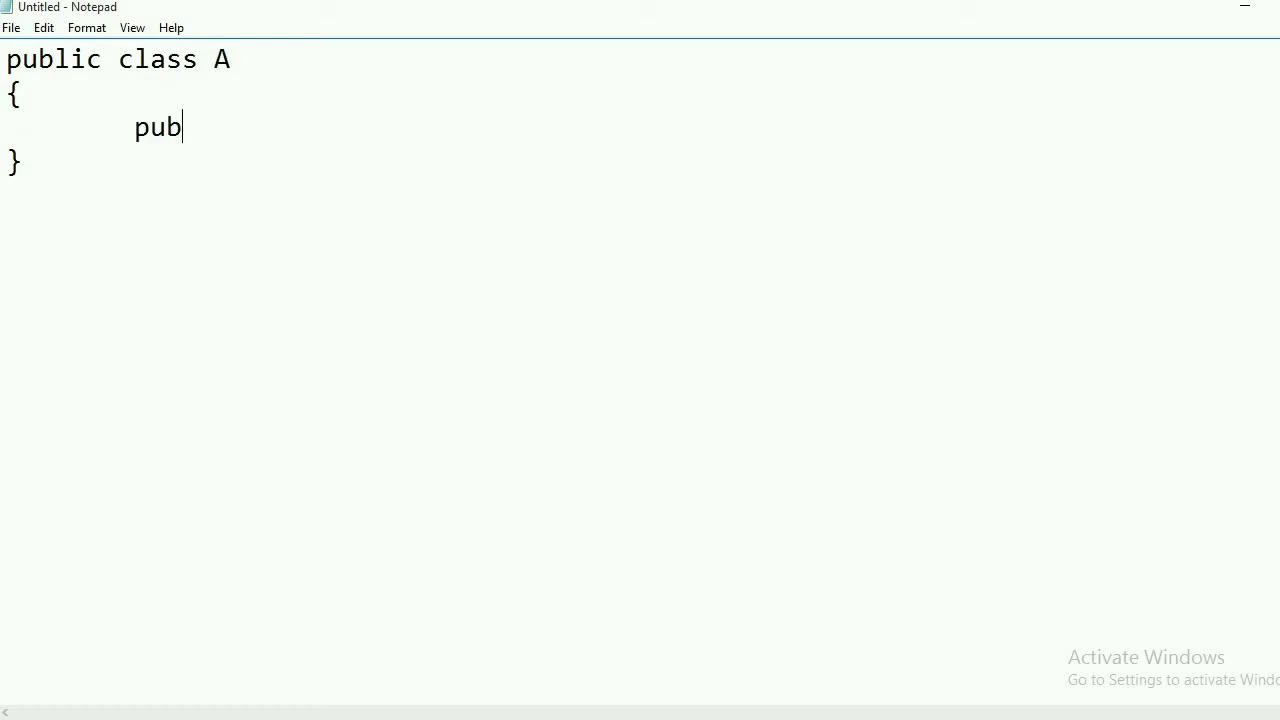
text(lic stat)
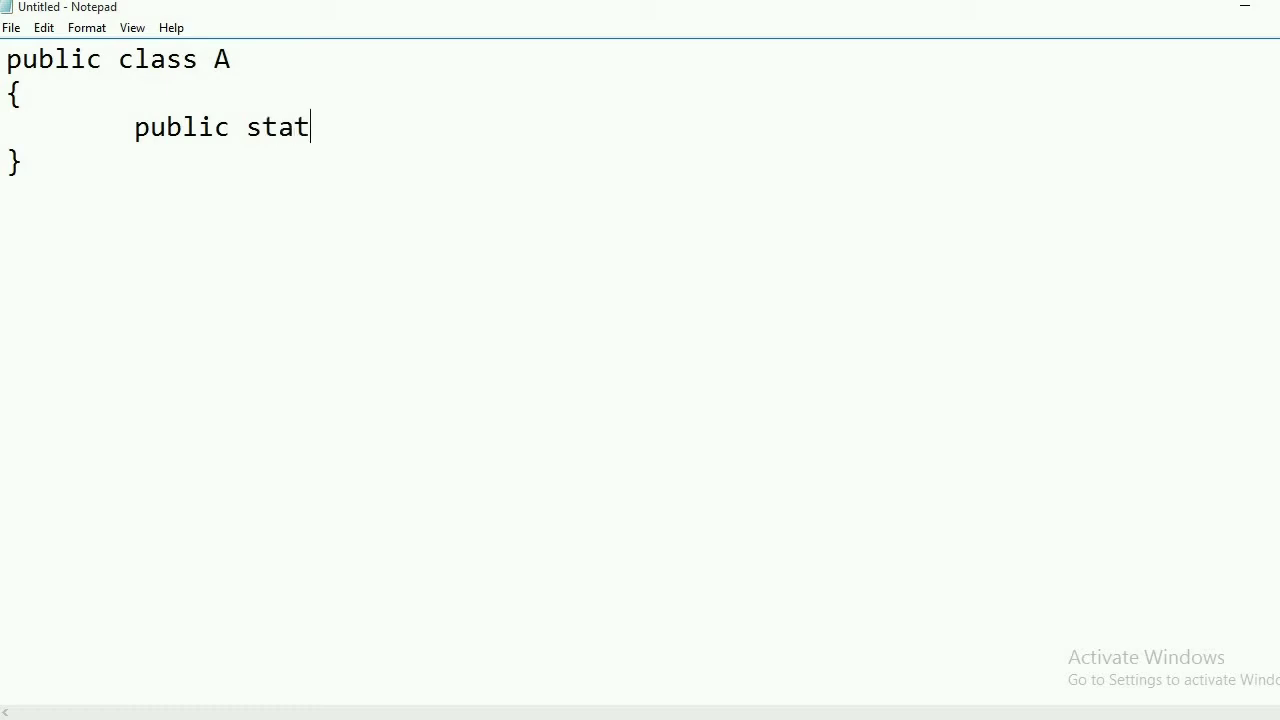
text(ic void m)
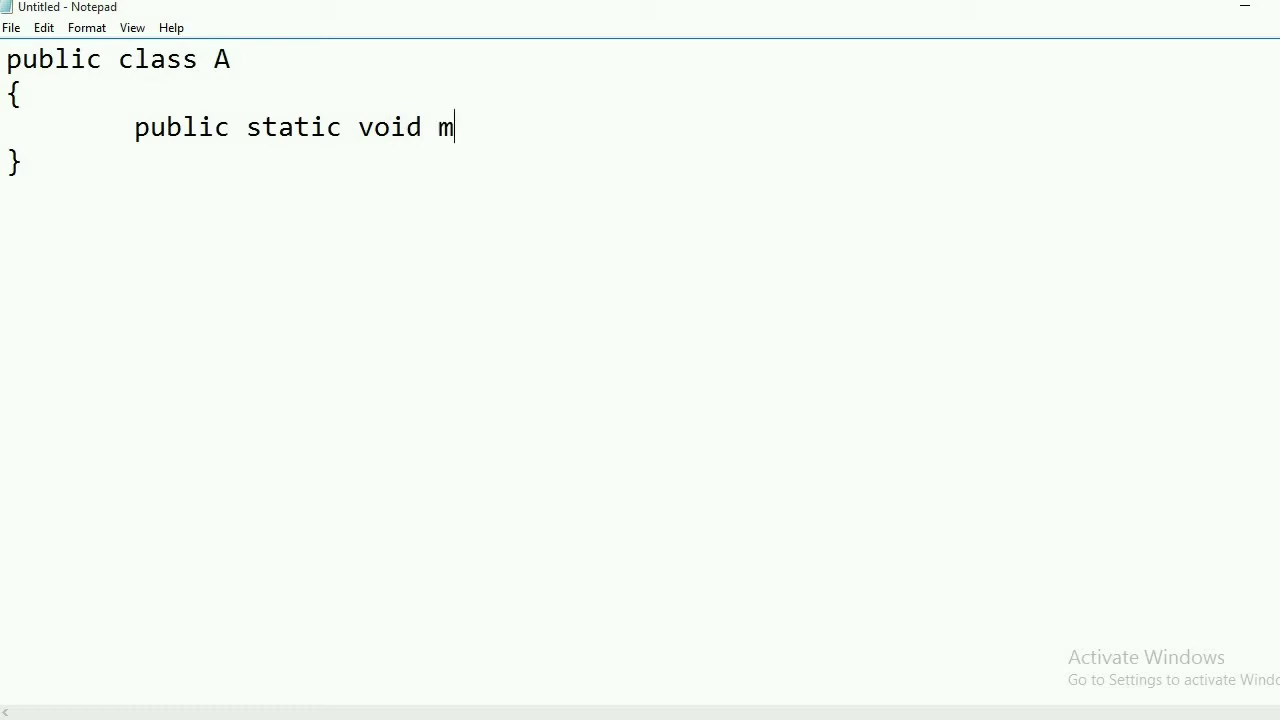
text(ain())
click(519, 127)
text(St)
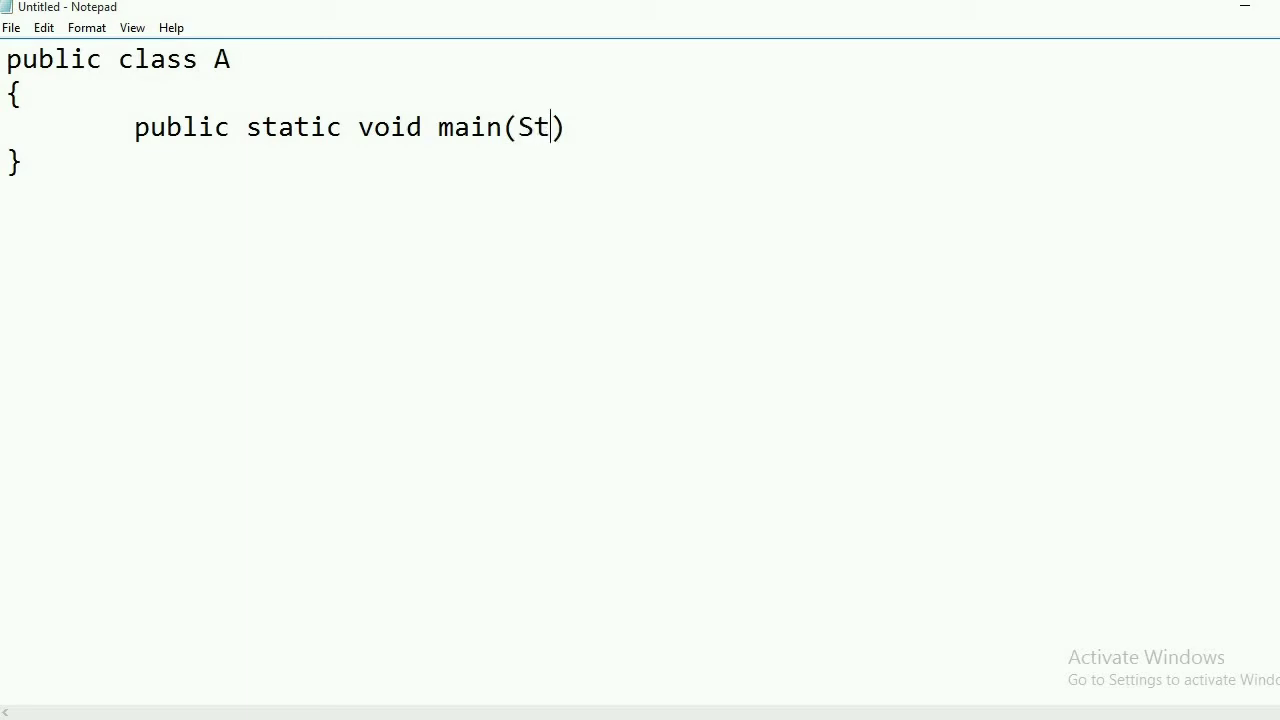
text(ring)
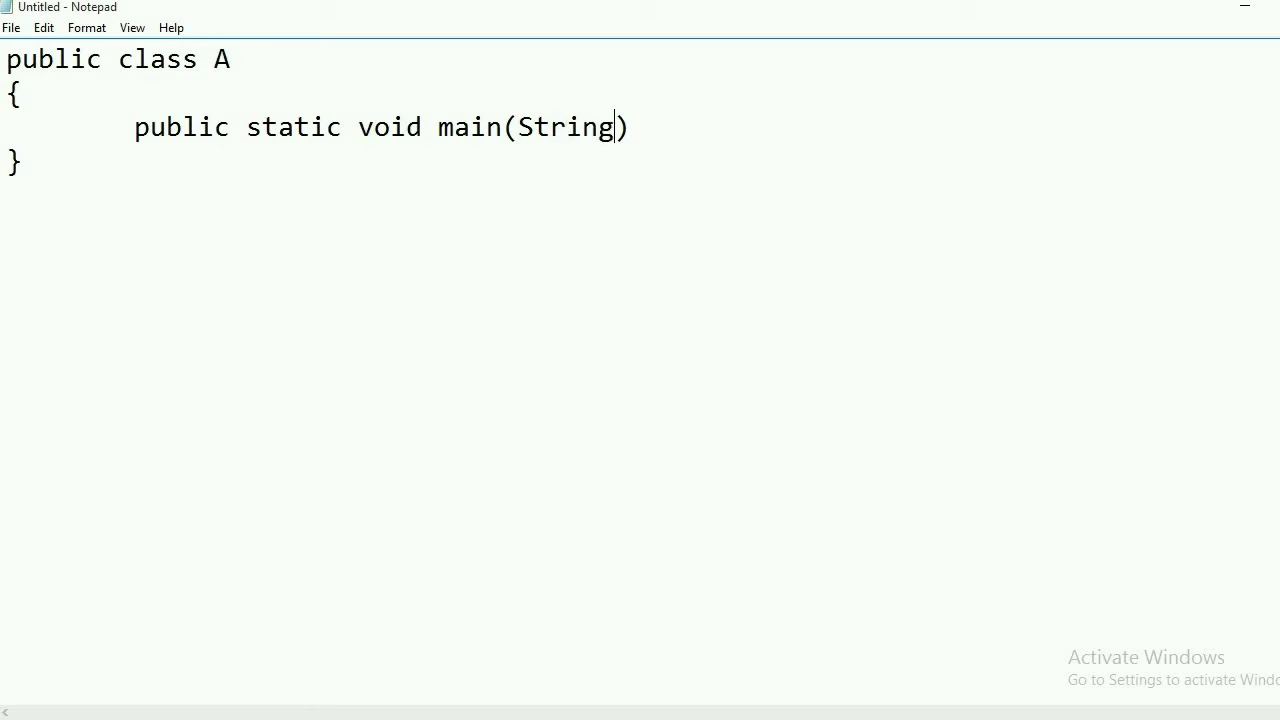
text( args)
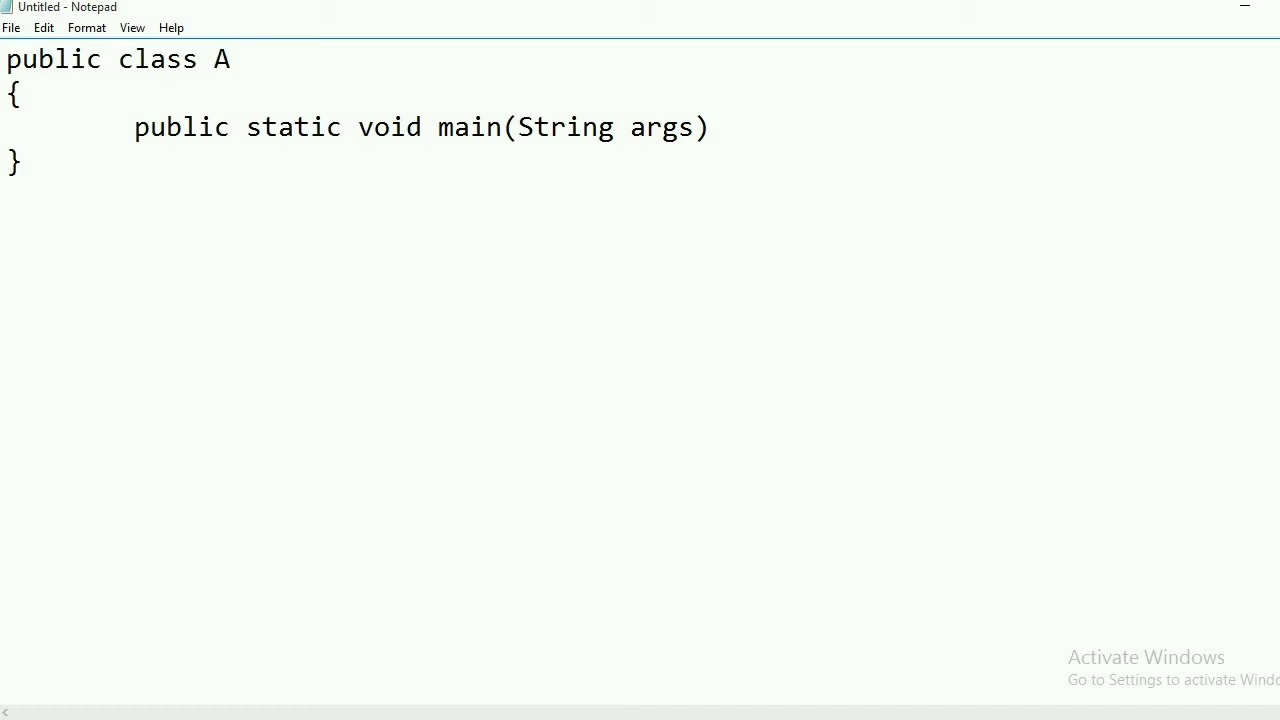
text([])
click(743, 127)
Add indented opening and closing braces on separate lines below the main method header
key(Return)
key(Tab)
text({)
key(Return)
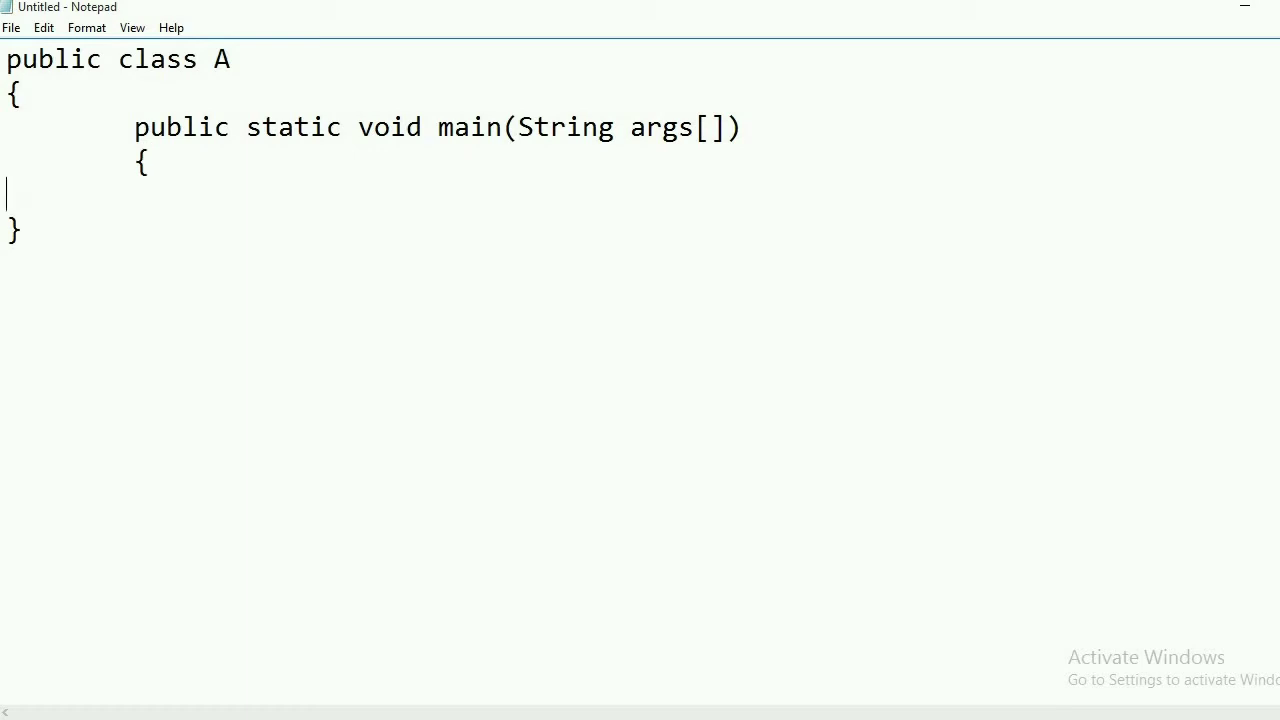
key(Tab)
text(})
Inside the main method's braces, start a doubly indented statement with System.ou
key(Up)
key(Return)
key(Tab)
key(Tab)
text(Sys)
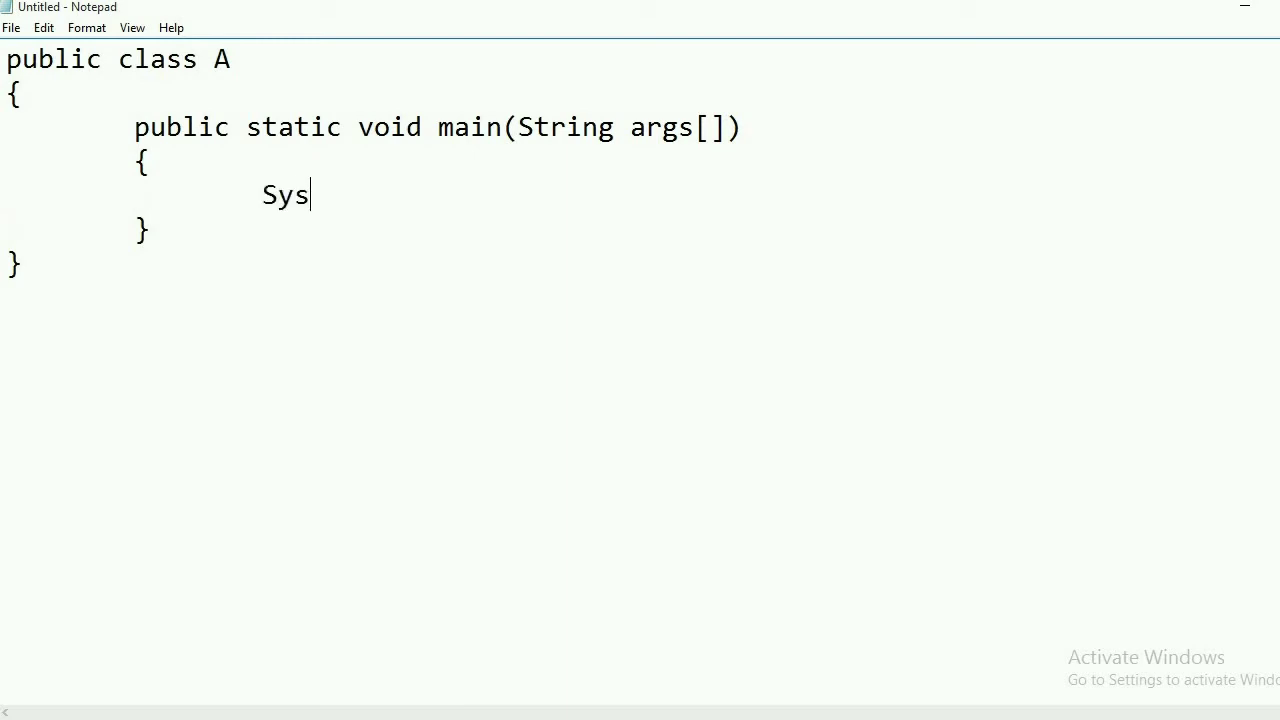
text(tem.ou)
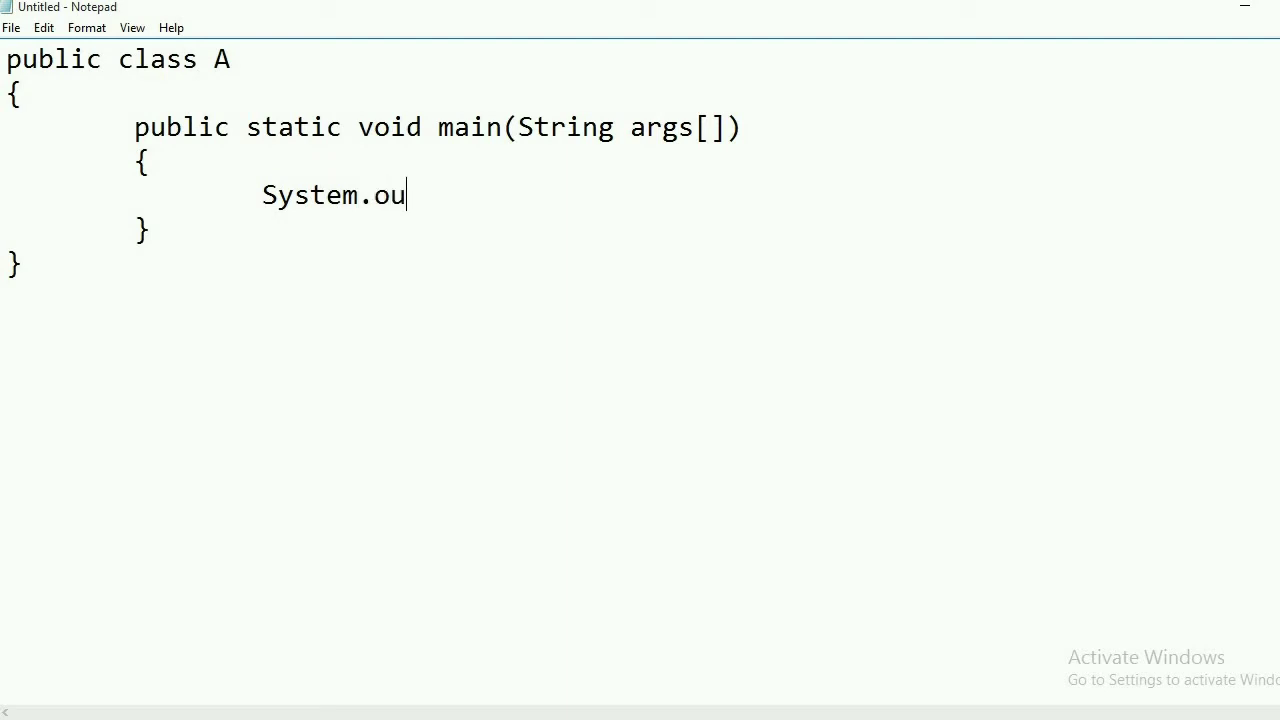